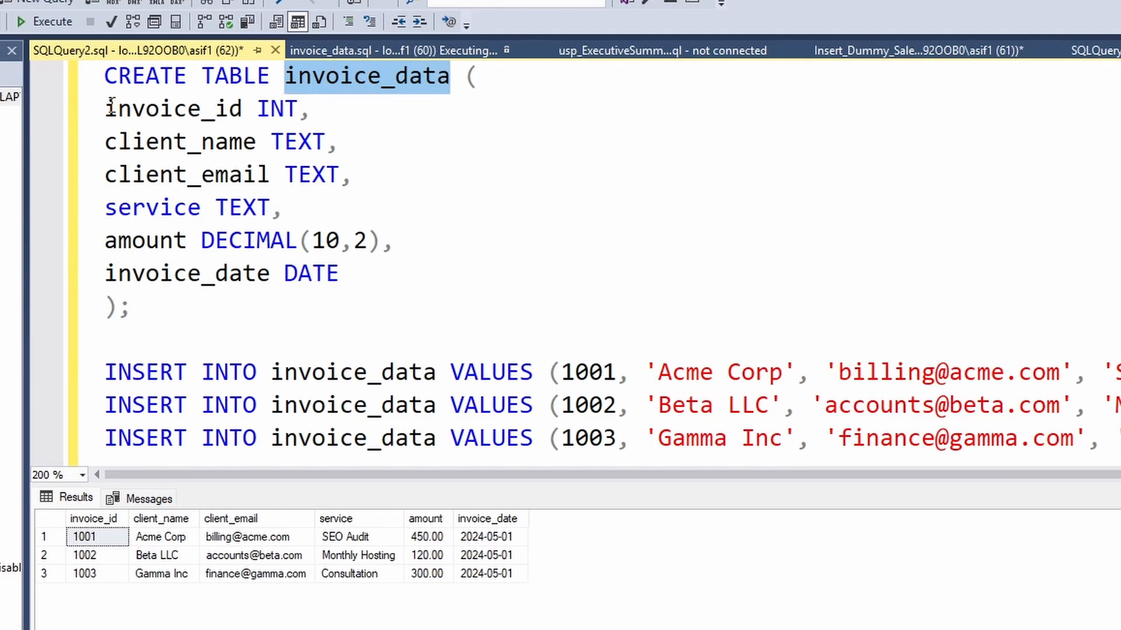
- Review the column definitions in the invoice_data CREATE TABLE statement, from invoice_id through invoice_date
drag(111, 108, 242, 108)
drag(106, 141, 257, 141)
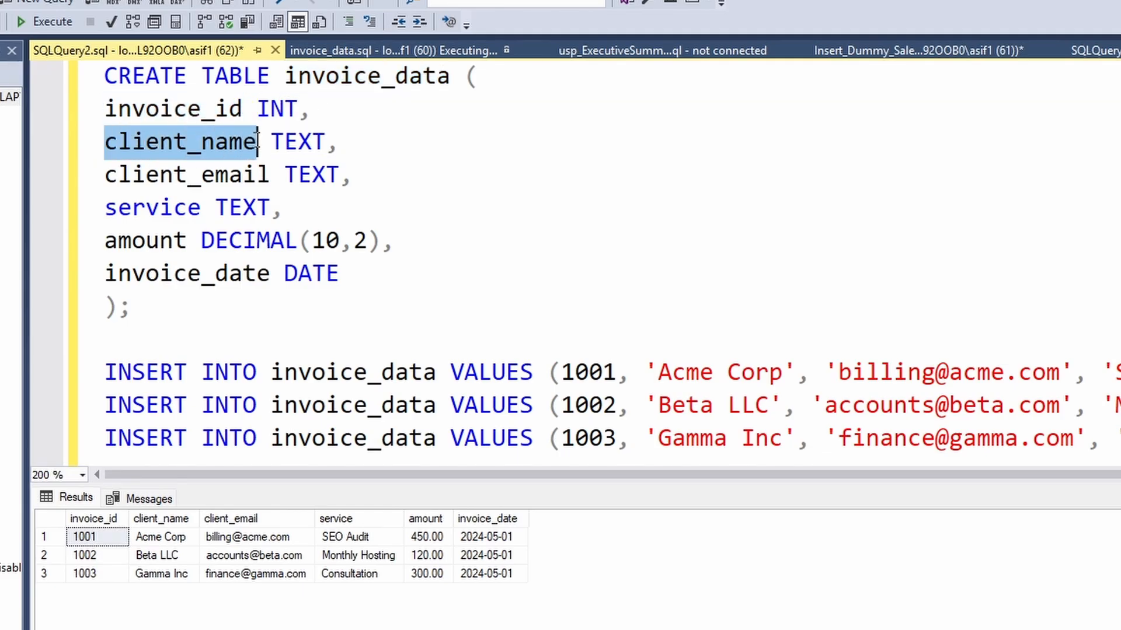
drag(106, 175, 271, 174)
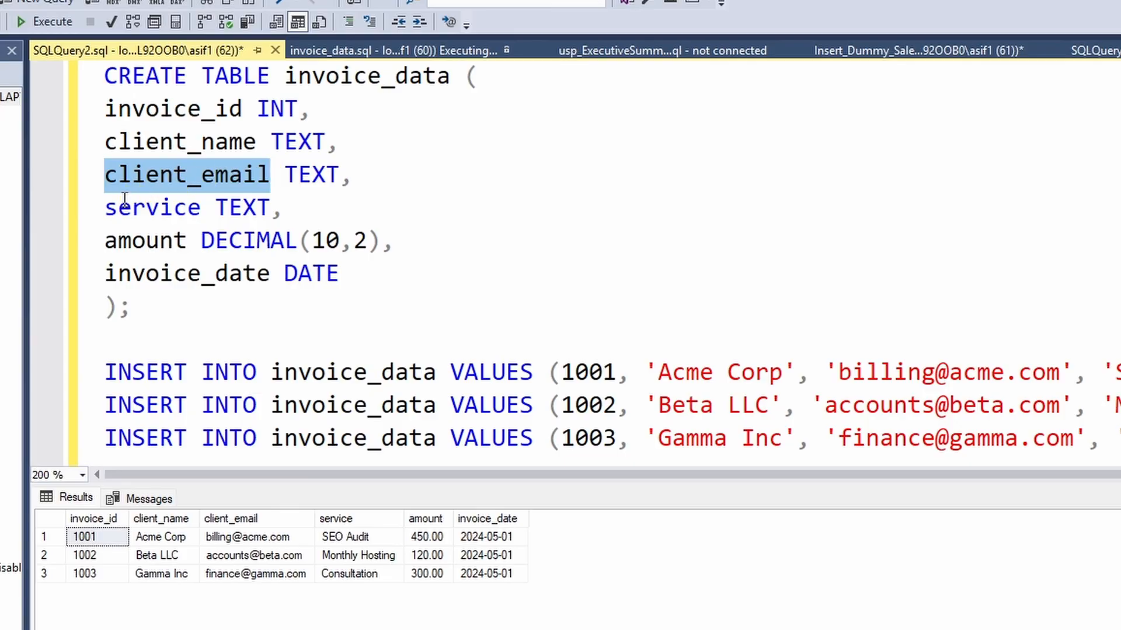
drag(106, 207, 200, 207)
drag(145, 240, 189, 241)
drag(132, 273, 217, 273)
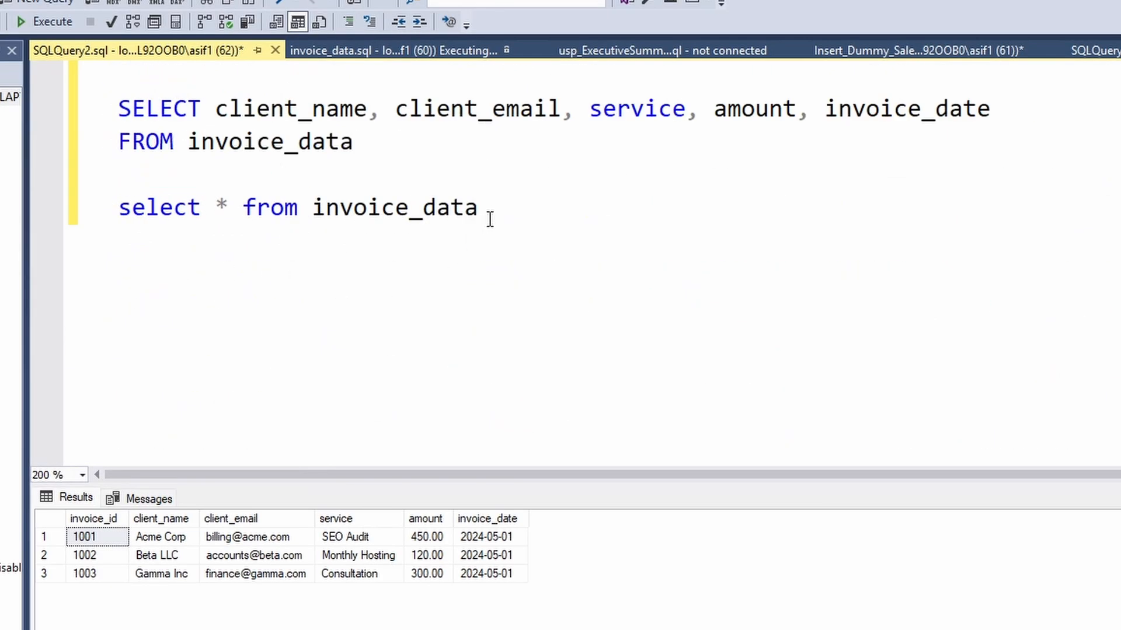
- Run only the select * from invoice_data statement and check the returned invoice records
drag(490, 220, 2, 217)
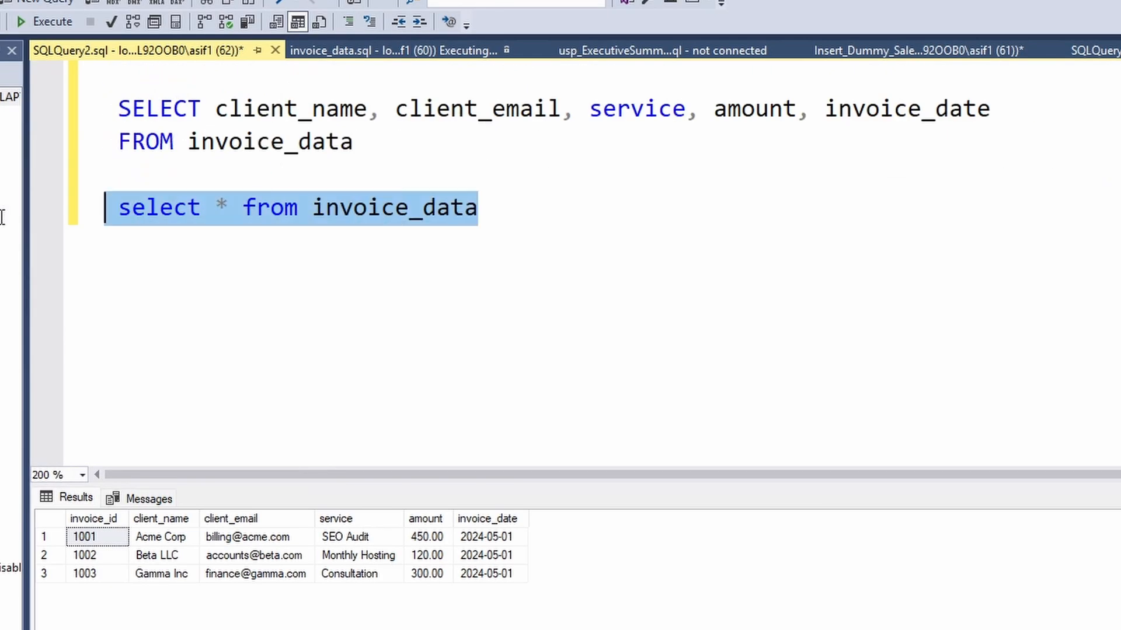
click(51, 26)
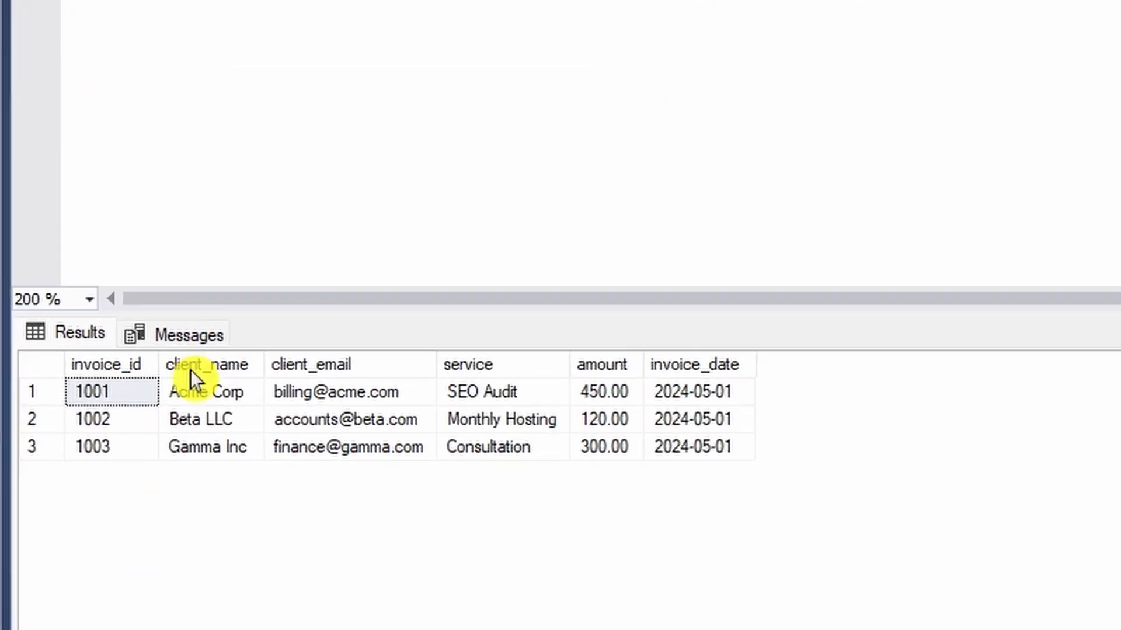
drag(100, 130, 167, 173)
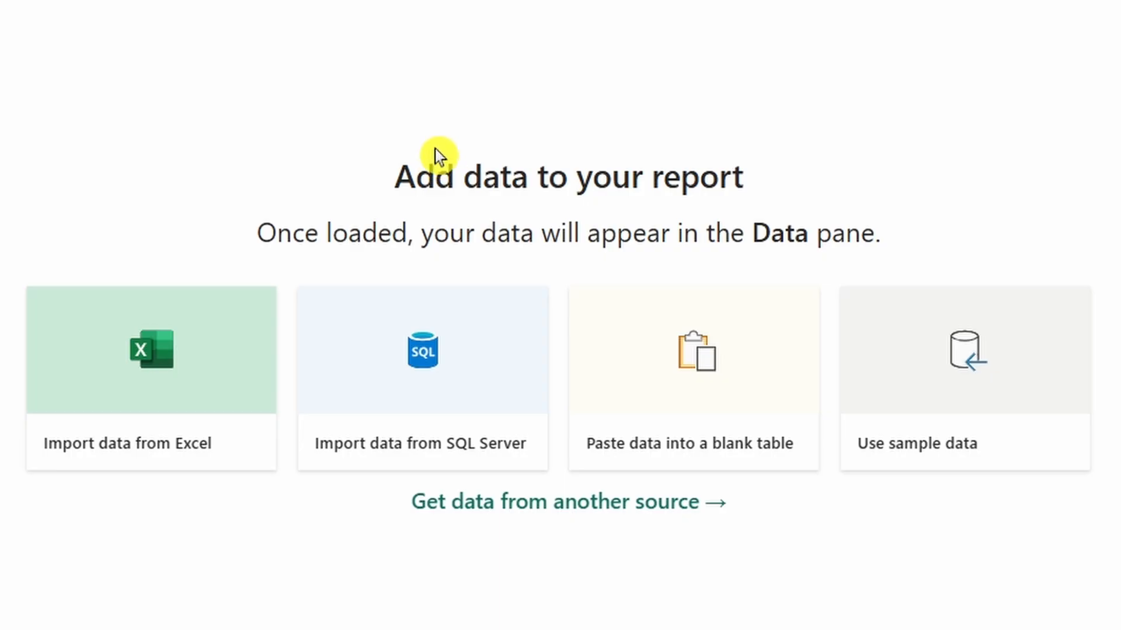
- Start a SQL Server import in Power BI and copy the server name from the localhost properties in SQL Server Management Studio
click(440, 363)
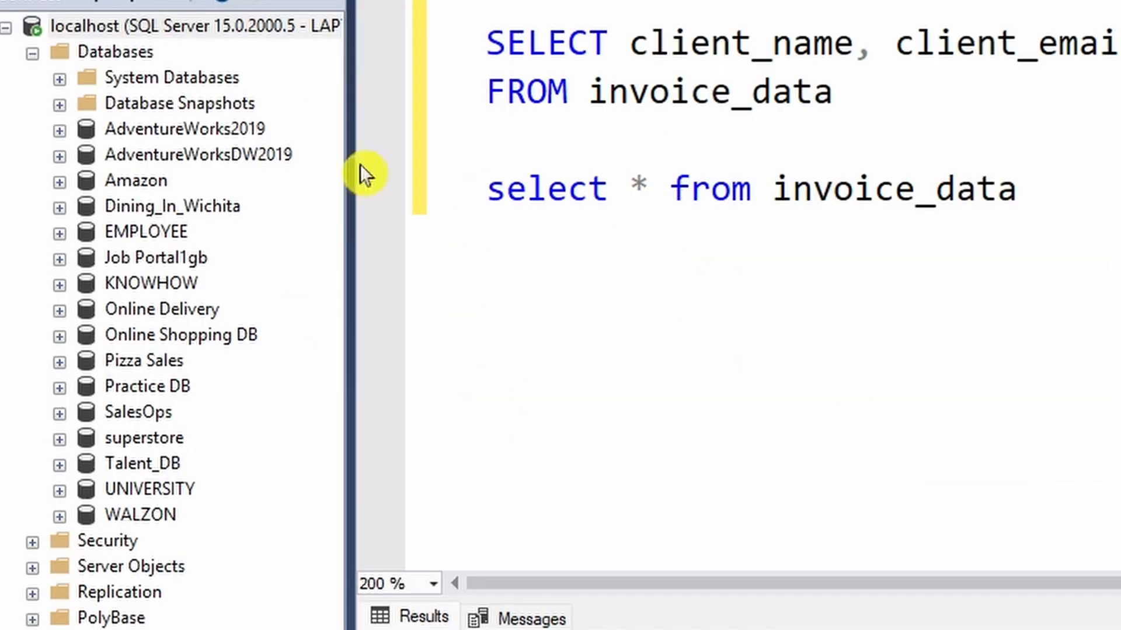
click(108, 32)
right_click(107, 33)
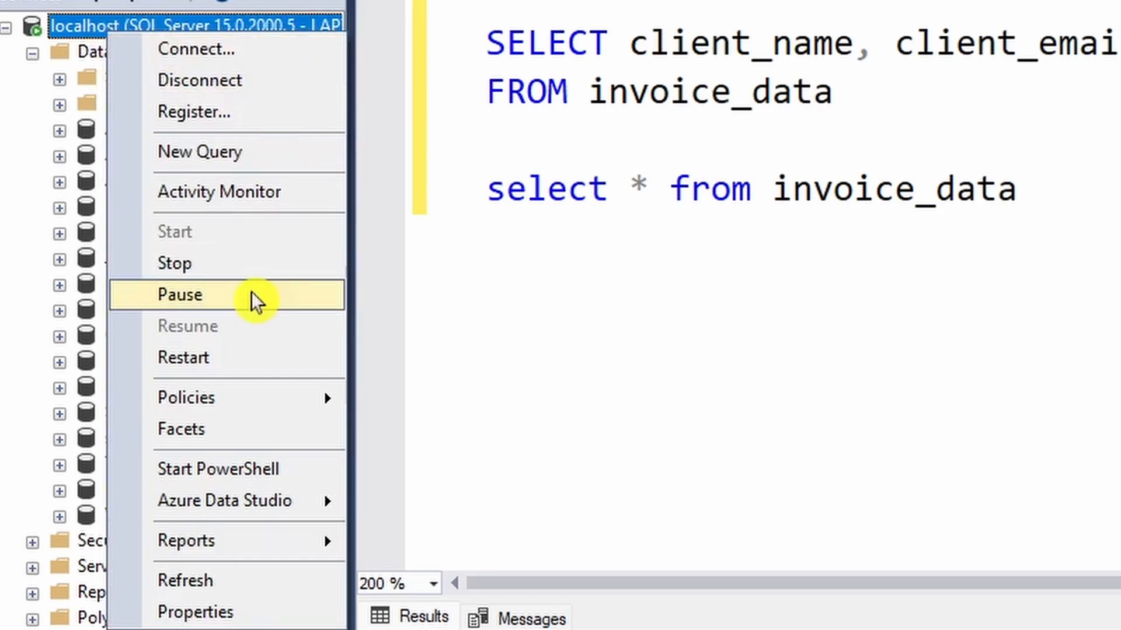
click(230, 611)
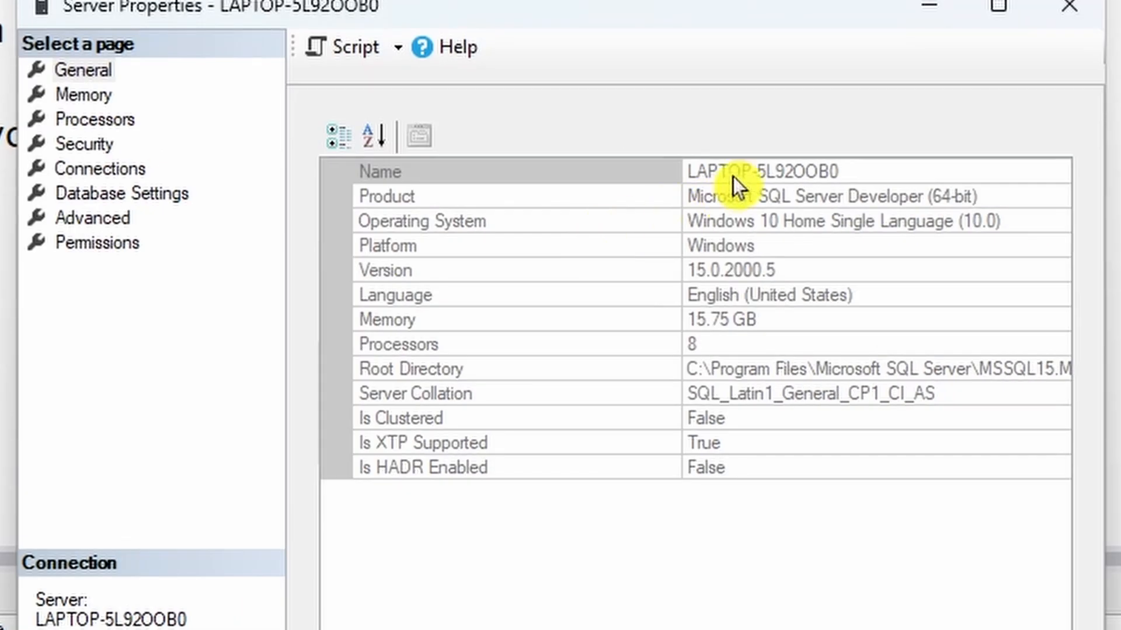
click(740, 173)
double_click(741, 173)
key(ctrl+c)
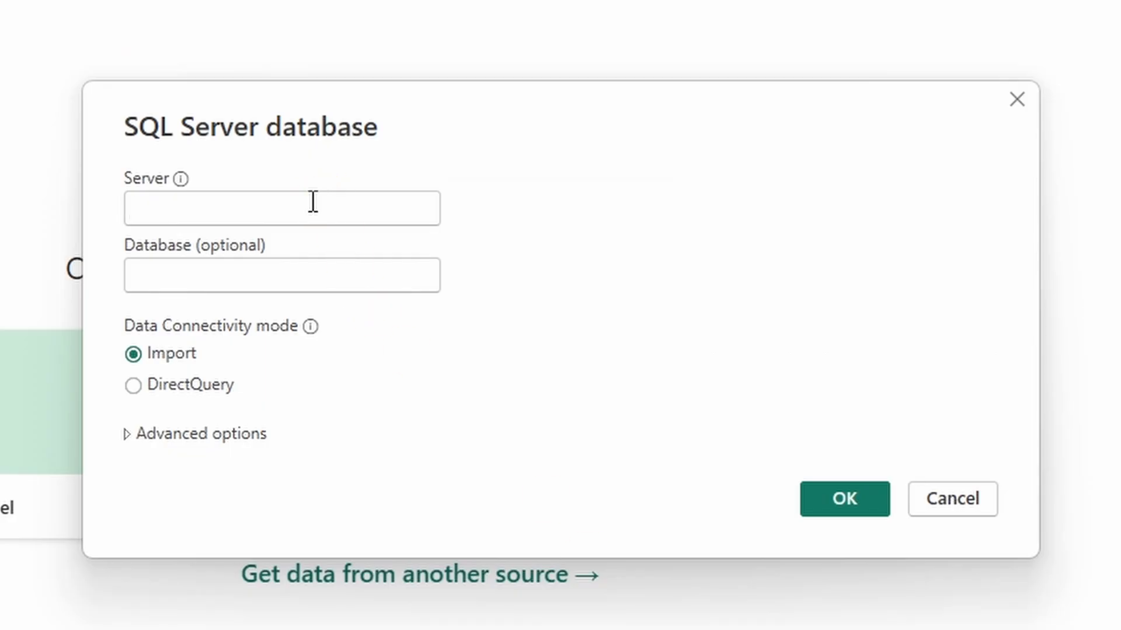
- In Power BI, set the connection's server to LAPTOP-5L92OOB0 and its database to SalesOps
click(313, 202)
key(ctrl+v)
click(320, 273)
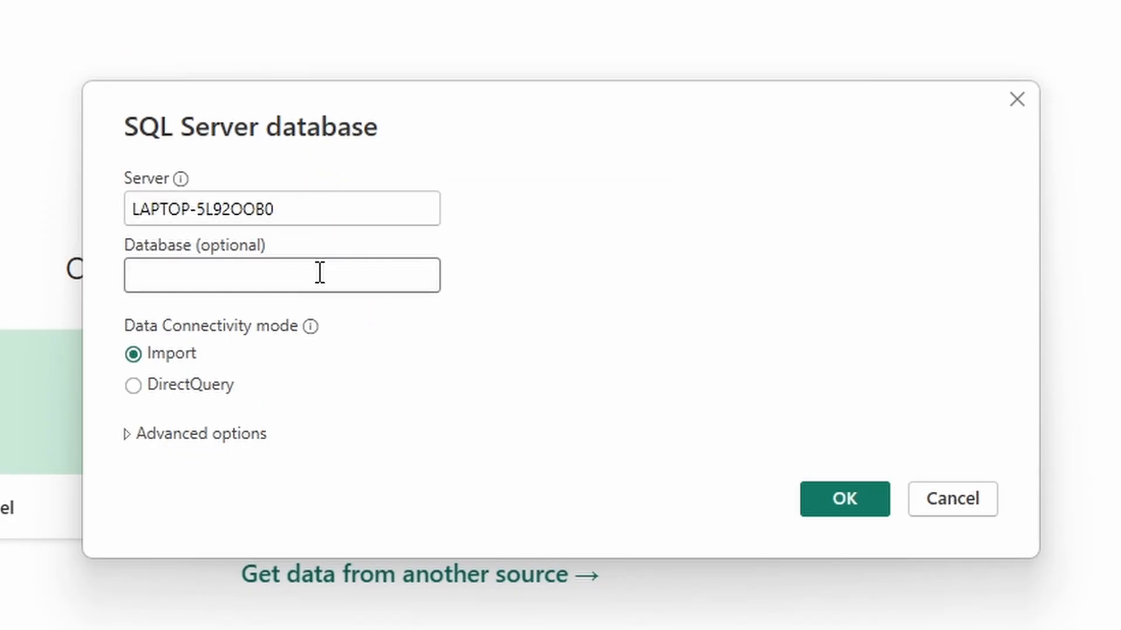
text(sALESoP)
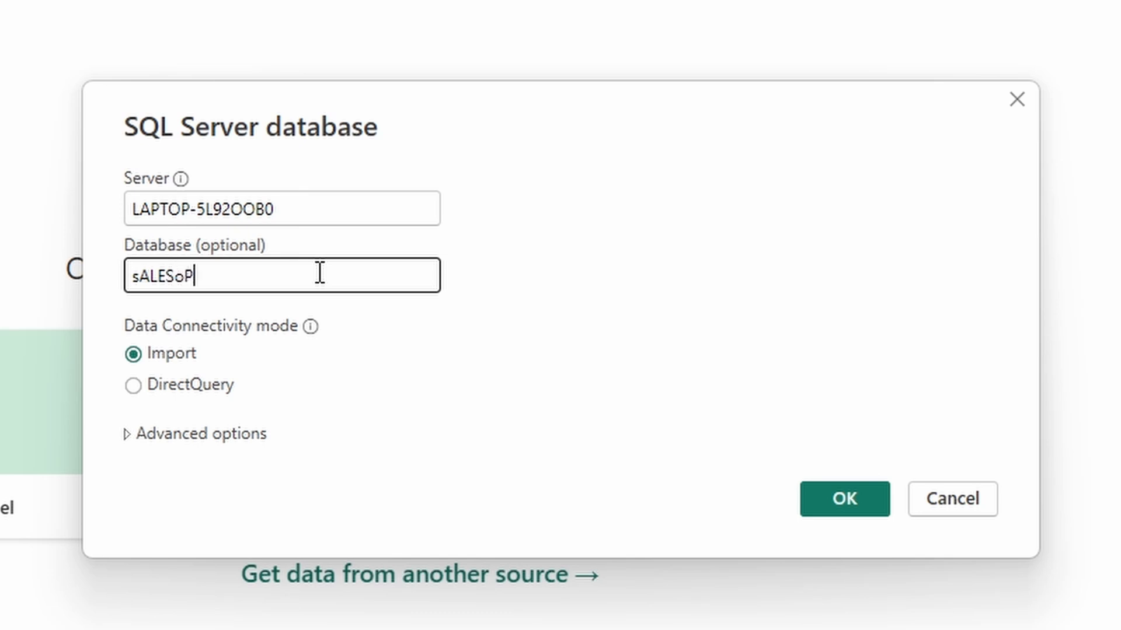
key(BackSpace)
key(BackSpace)
key(BackSpace)
key(BackSpace)
key(BackSpace)
key(BackSpace)
key(BackSpace)
text(SalesOps)
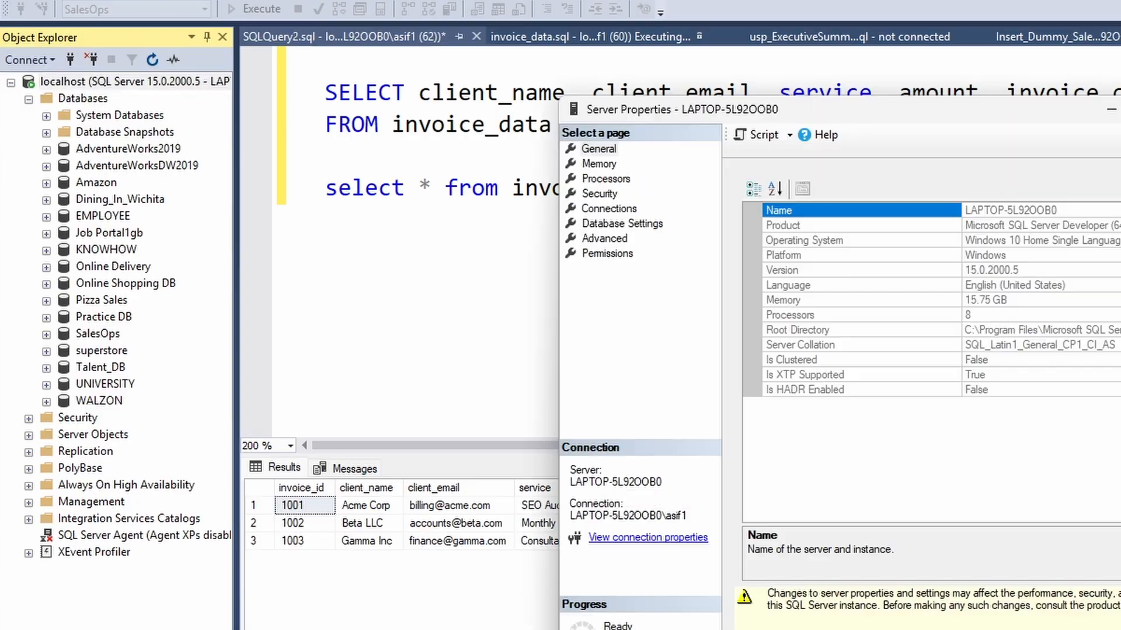
- In SQL Server Management Studio, close the server properties and copy the select * from invoice_data statement
click(1120, 629)
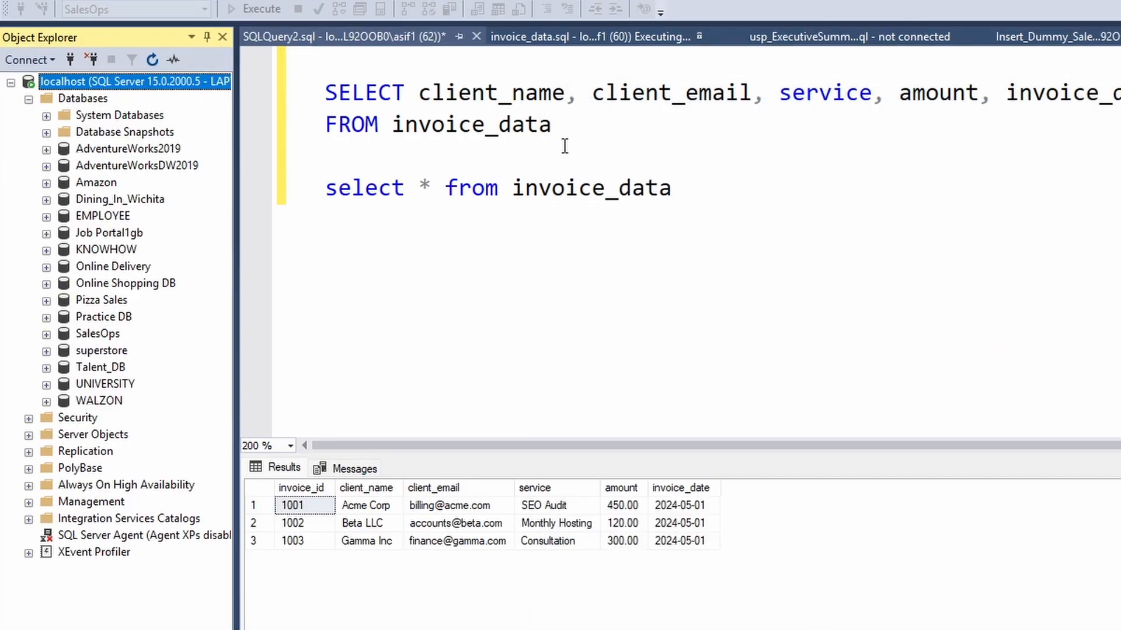
drag(677, 190, 301, 188)
key(ctrl+c)
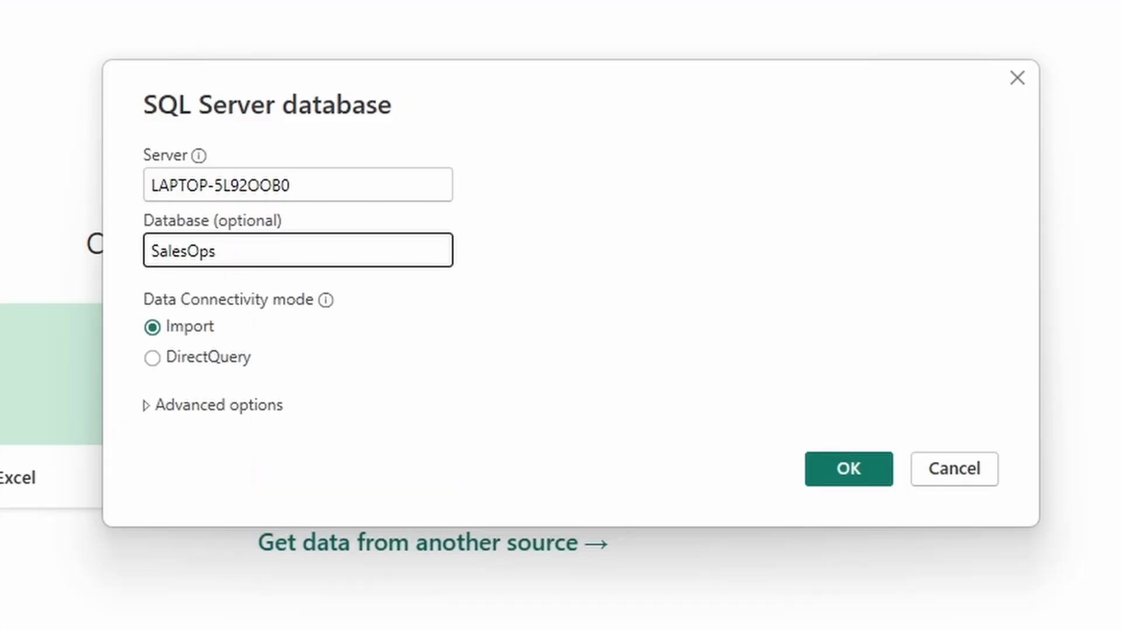
- In Power BI, add select * from invoice_data as the import's SQL statement and load the data in Import mode
click(254, 405)
click(232, 564)
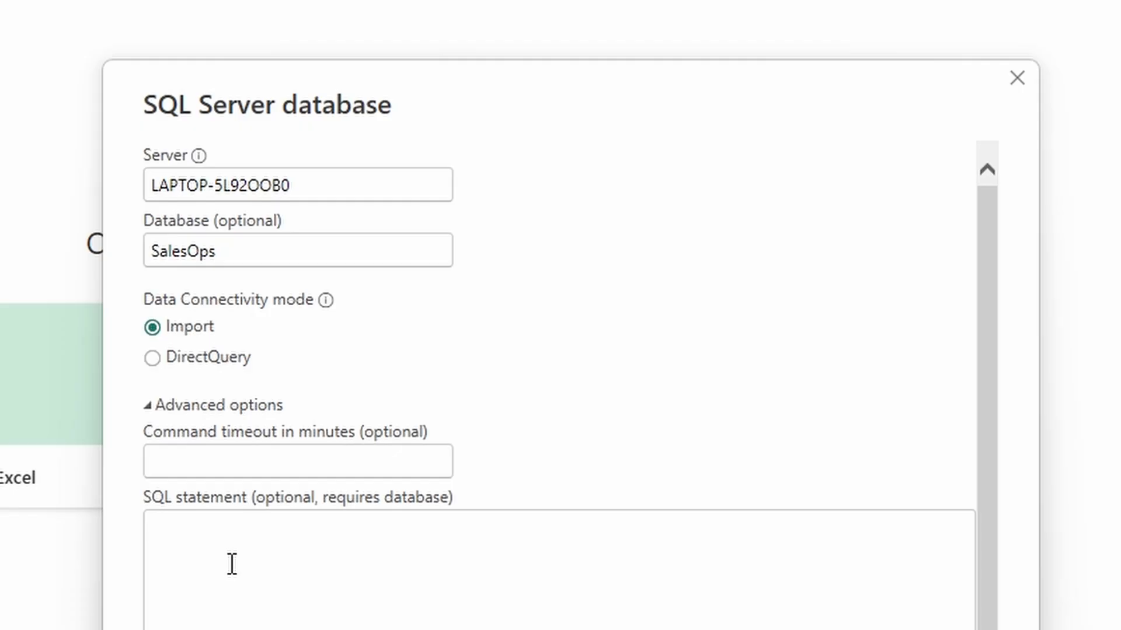
key(ctrl+v)
scroll(884, 333, down, 4)
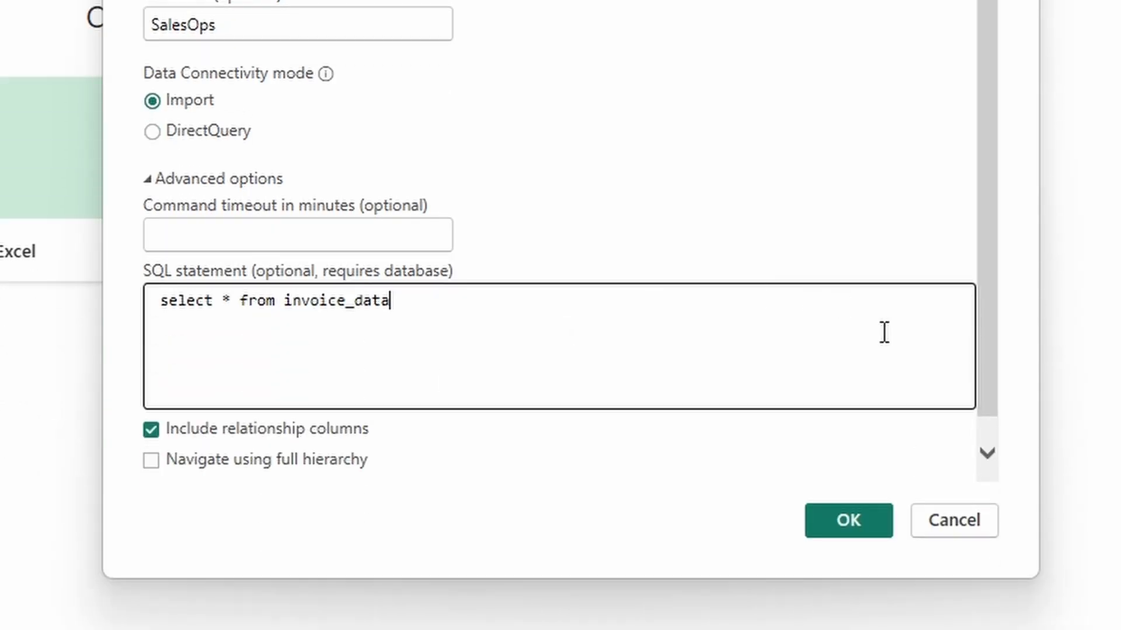
click(843, 525)
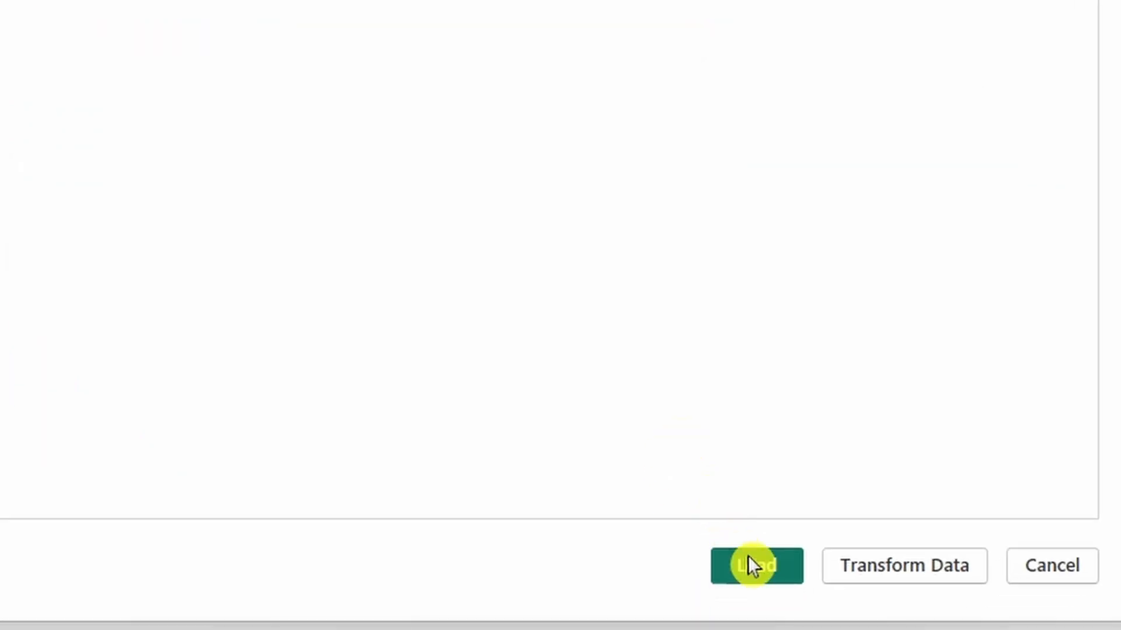
click(754, 563)
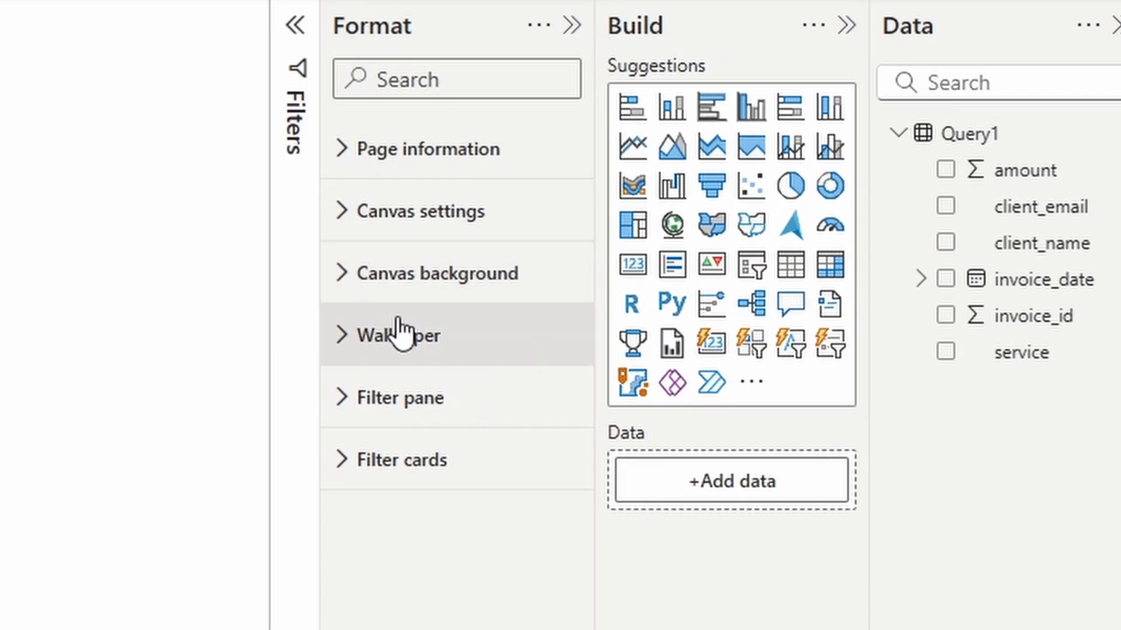
- Set the report page's wallpaper to a custom pale yellow, about #F1EBAD
click(966, 239)
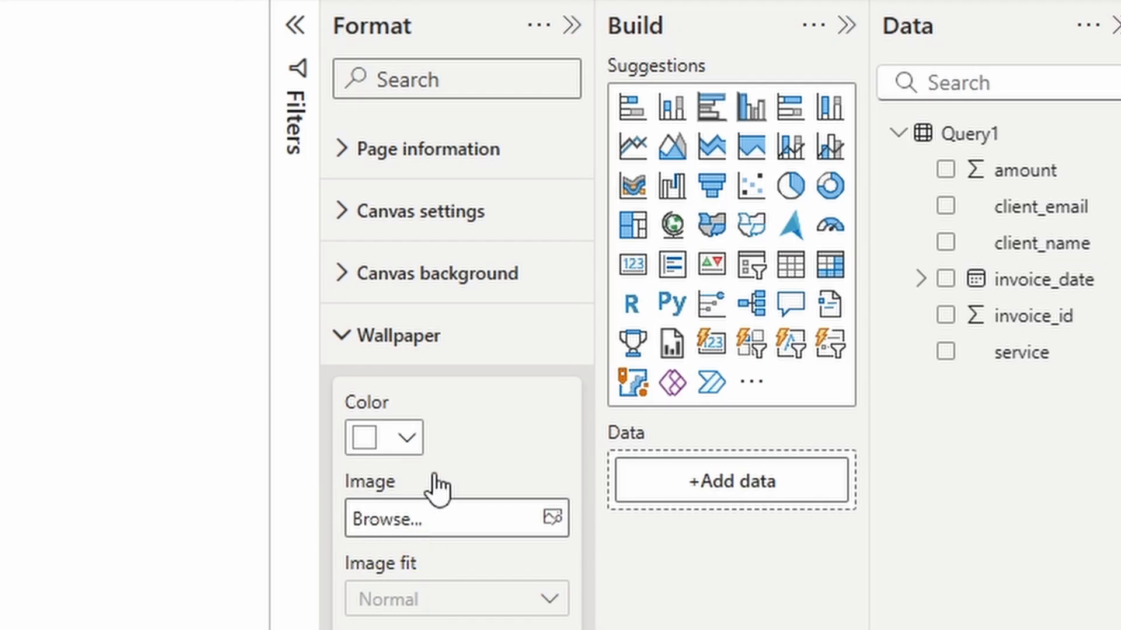
click(407, 437)
click(512, 612)
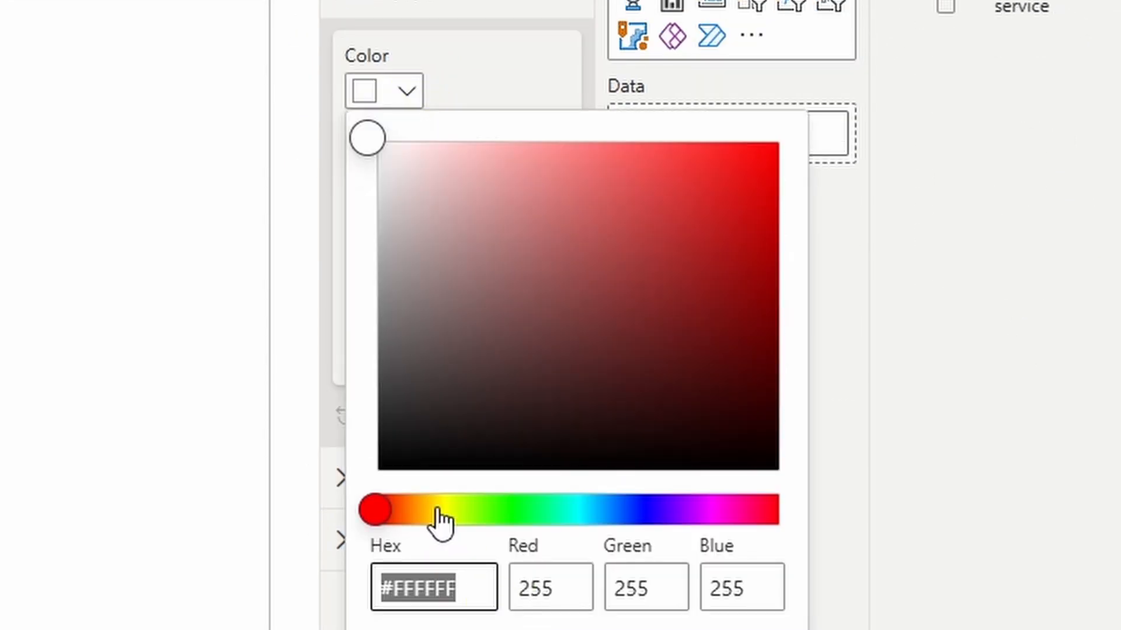
click(438, 511)
drag(490, 175, 479, 157)
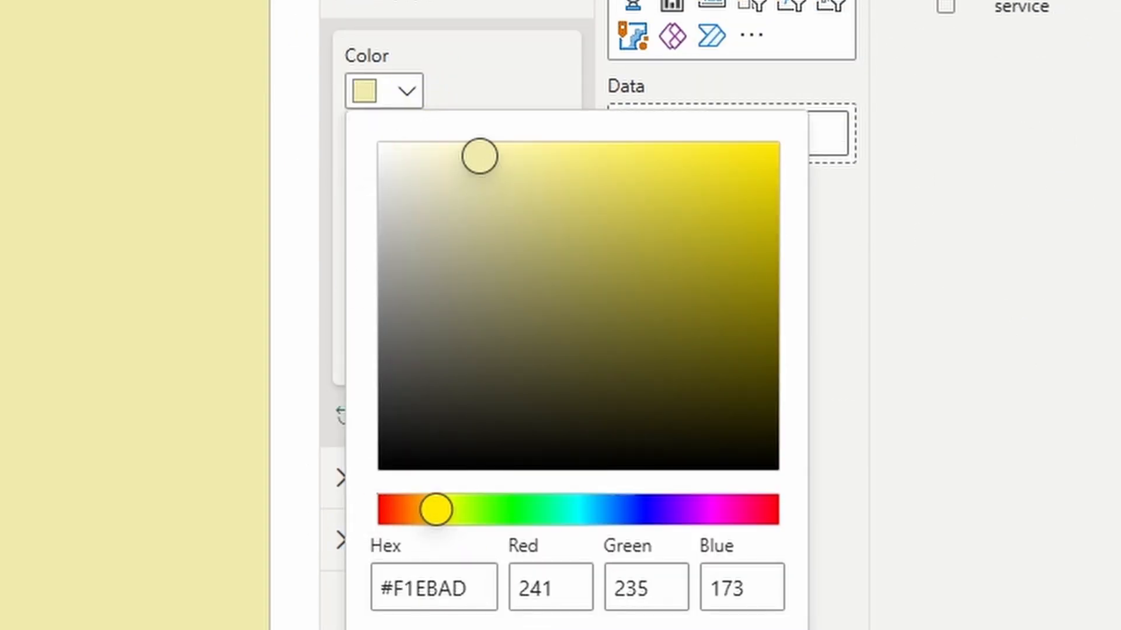
click(242, 2)
click(360, 3)
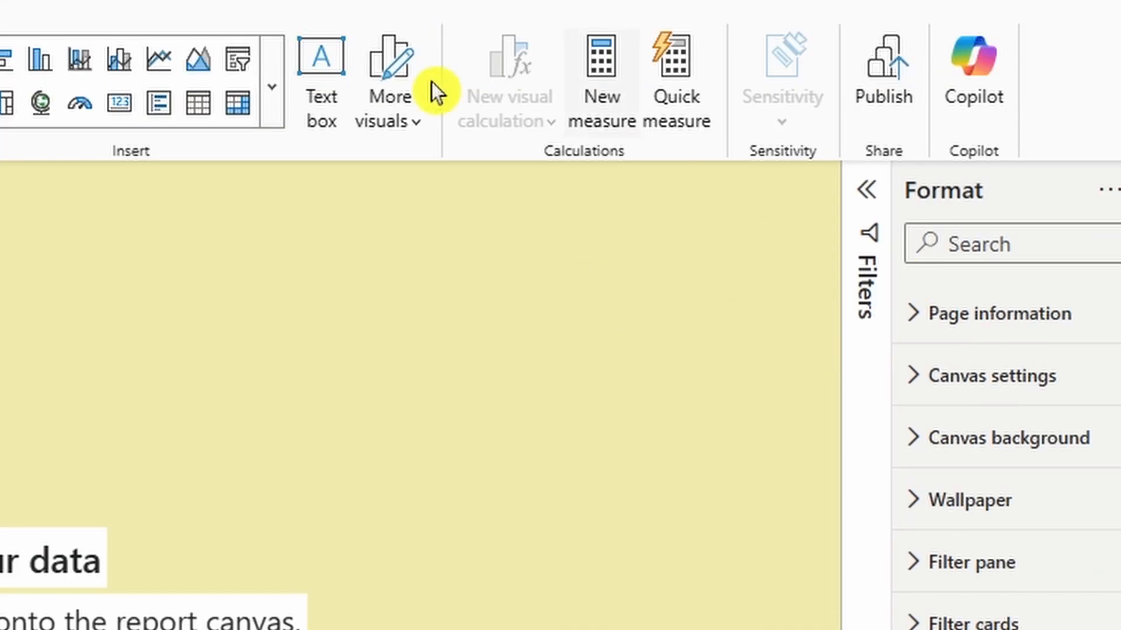
- Insert a text box on the report page with the title INVOICES DASHBOARD
click(328, 73)
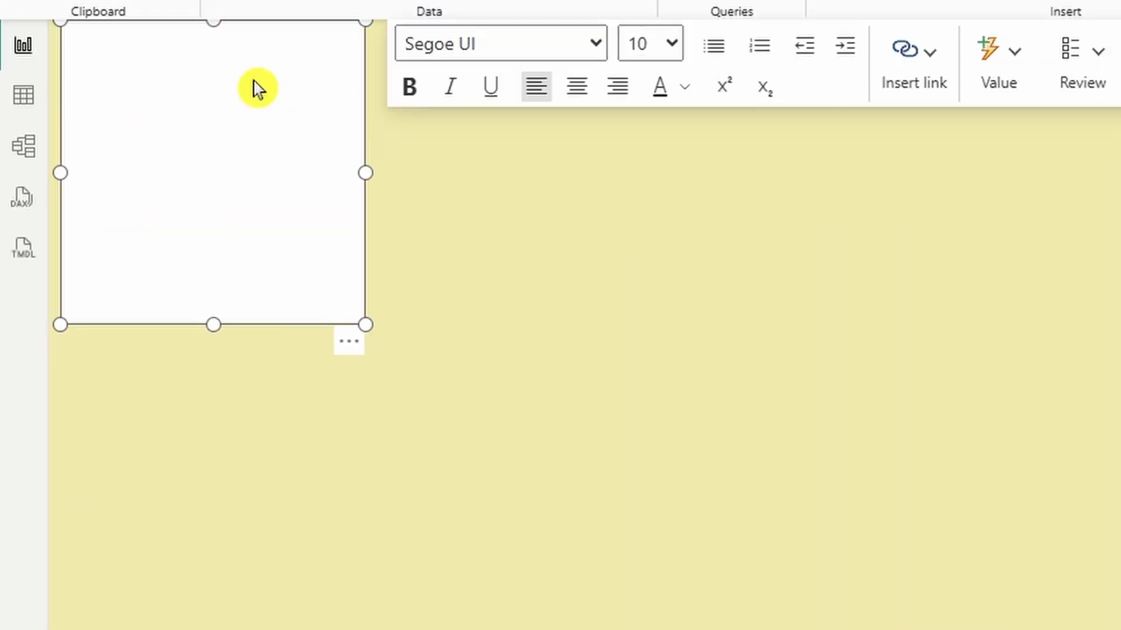
text(INVOICES DAS)
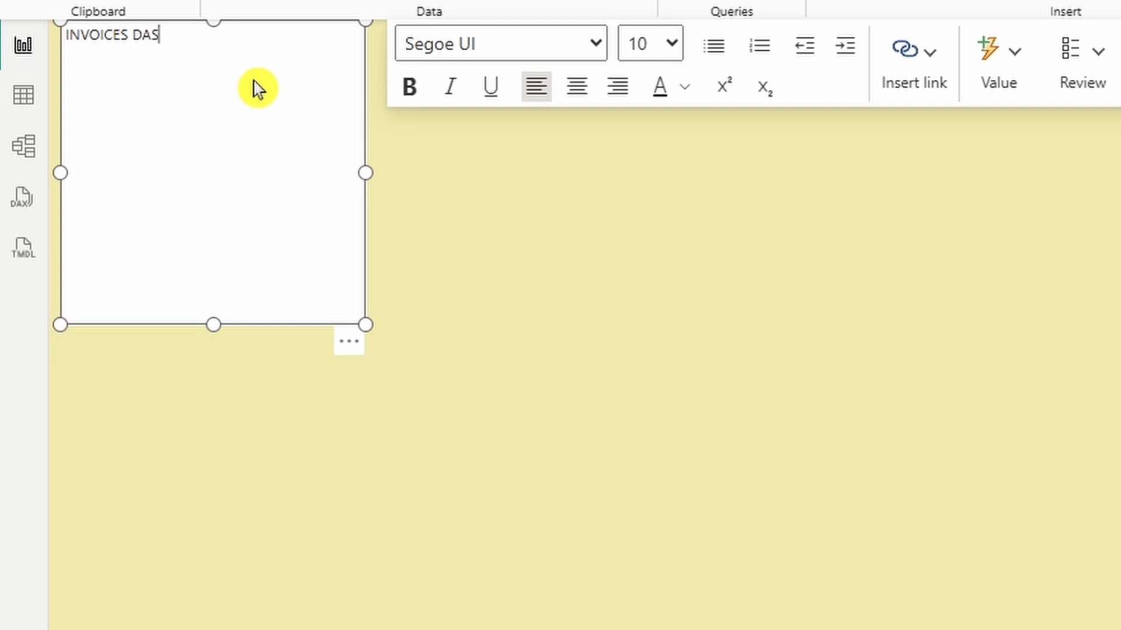
text(HBOARD)
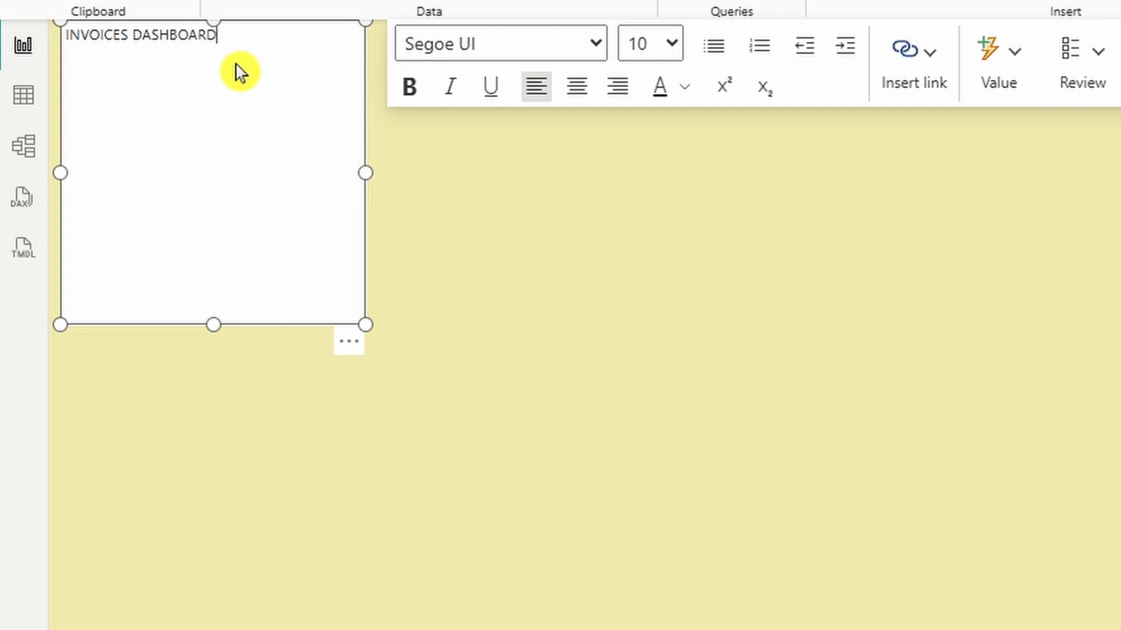
- Format the INVOICES DASHBOARD title as bold, centered, size 28 and dark reddish brown
drag(218, 36, 66, 37)
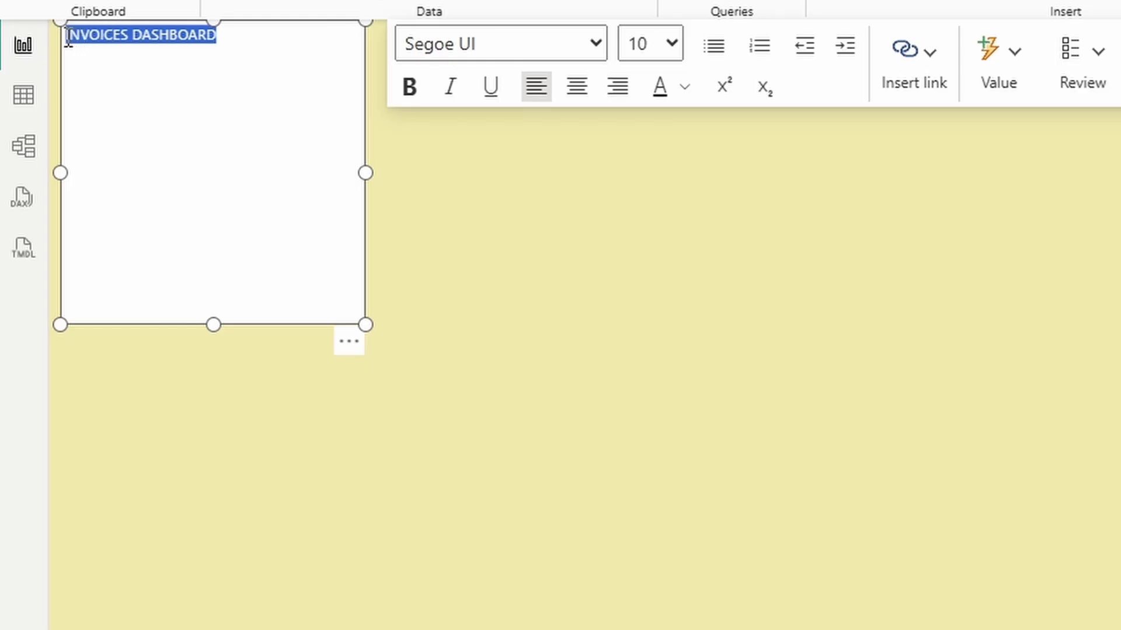
click(427, 98)
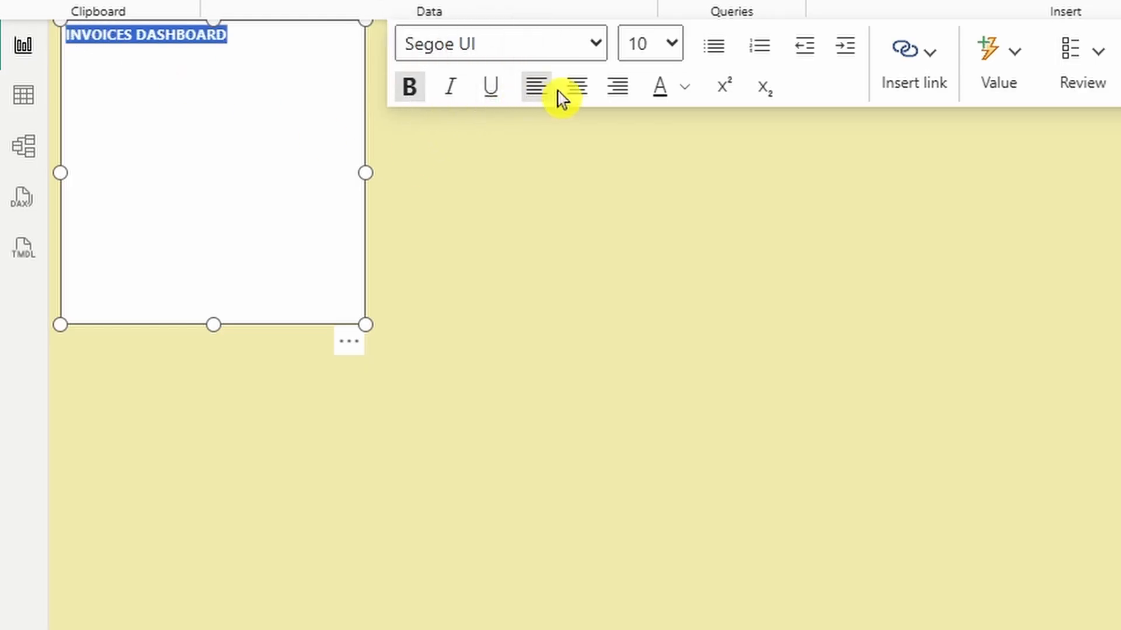
click(577, 87)
click(667, 46)
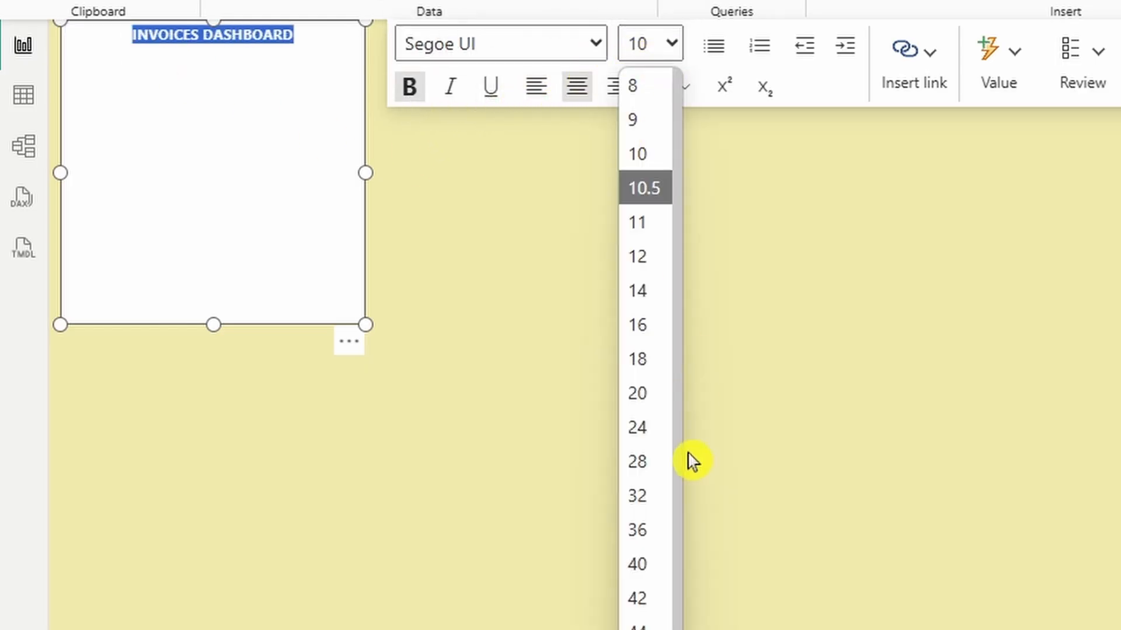
click(647, 492)
click(665, 35)
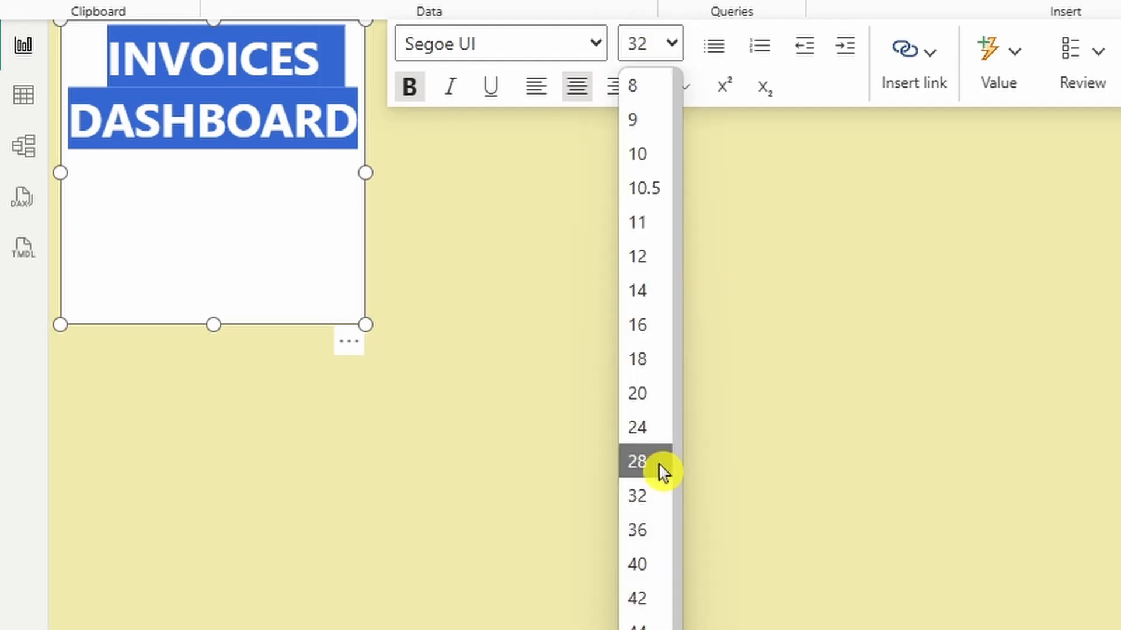
click(658, 467)
click(687, 87)
click(856, 382)
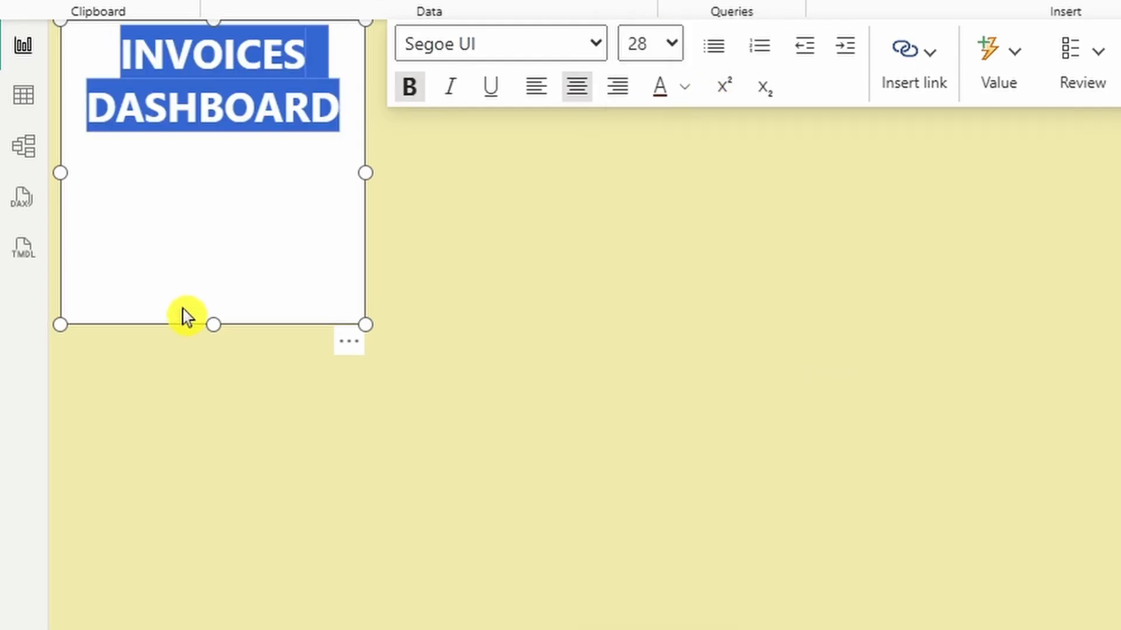
- Reshape the title text box into a banner about 594 wide and 72 high, and turn on its visual border
drag(365, 325, 975, 115)
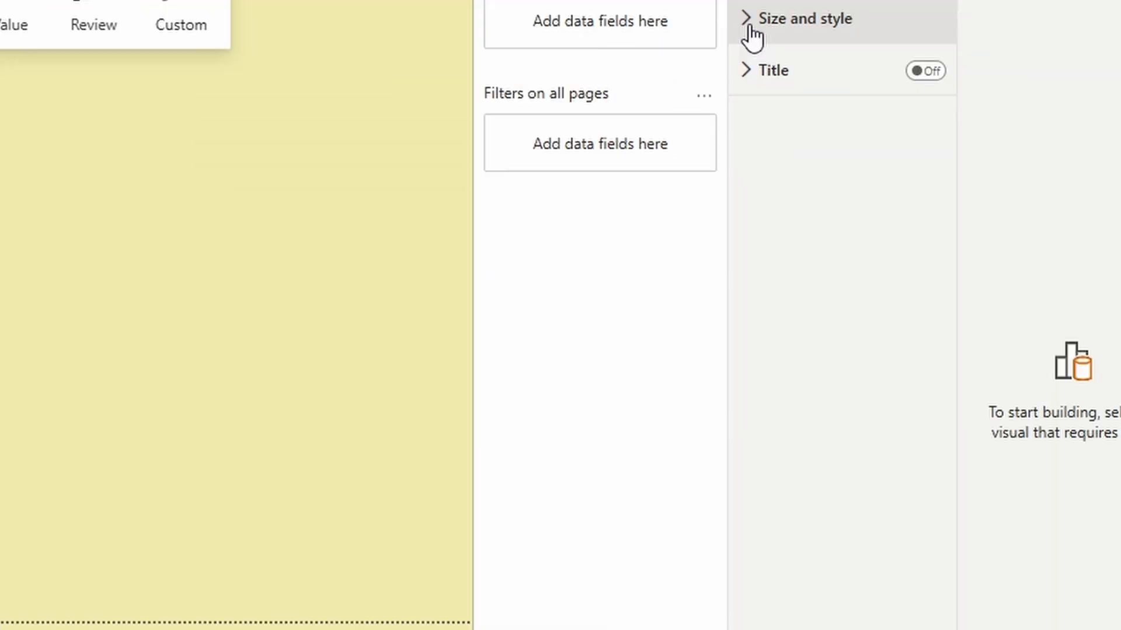
click(749, 26)
click(915, 560)
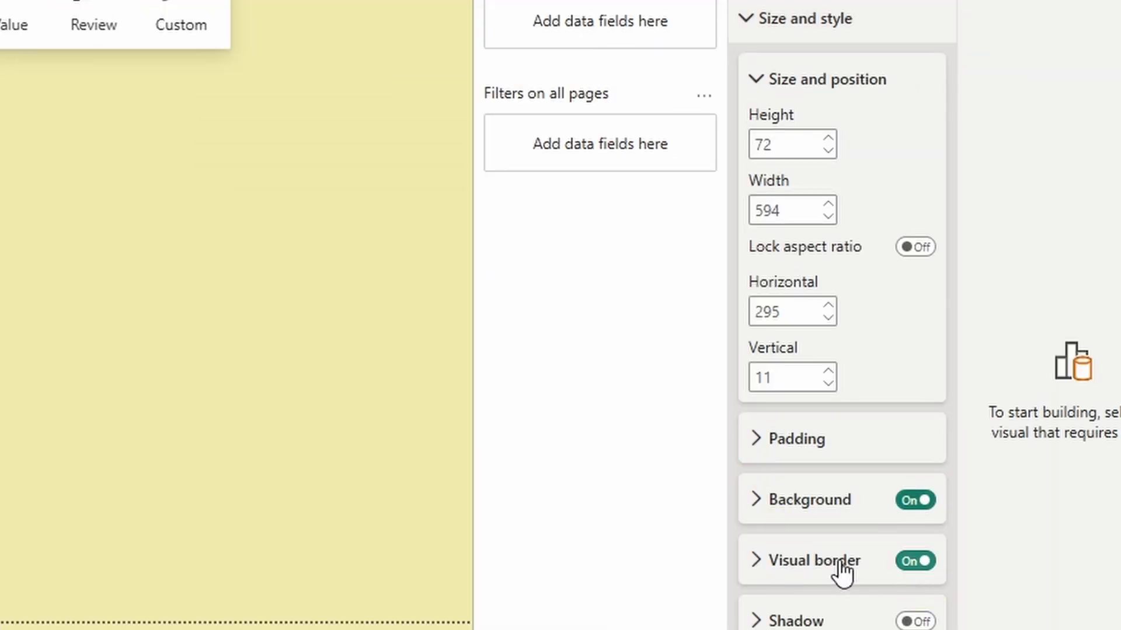
- Round the title box's border corners to about 16 px and increase the border width
click(840, 572)
scroll(841, 570, down, 1)
drag(873, 525, 883, 529)
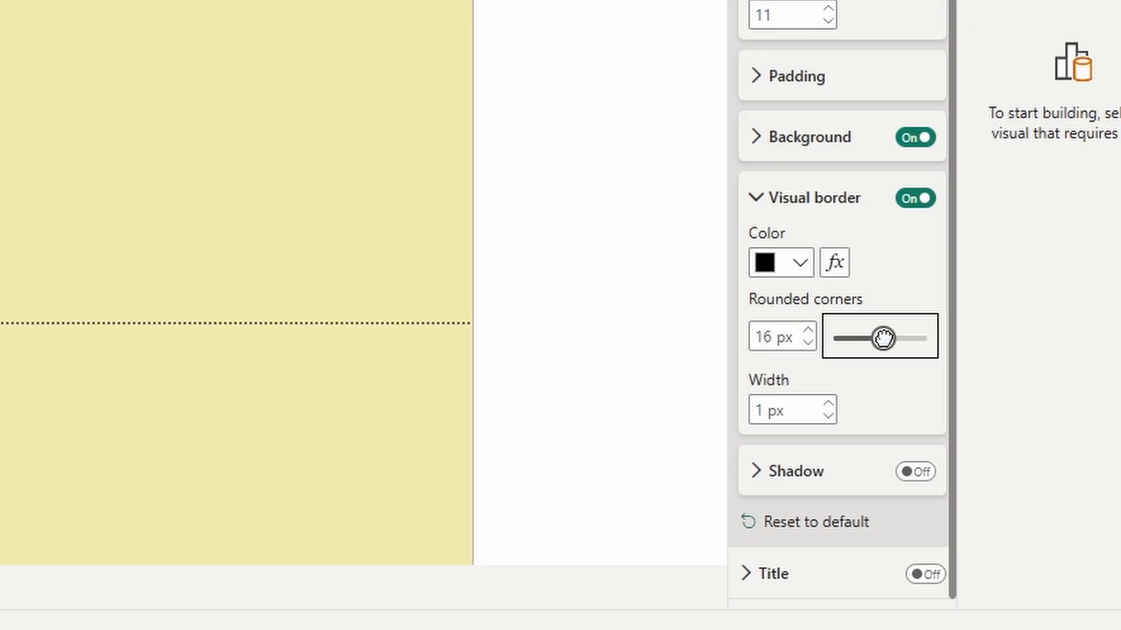
drag(883, 339, 880, 338)
click(829, 404)
click(829, 403)
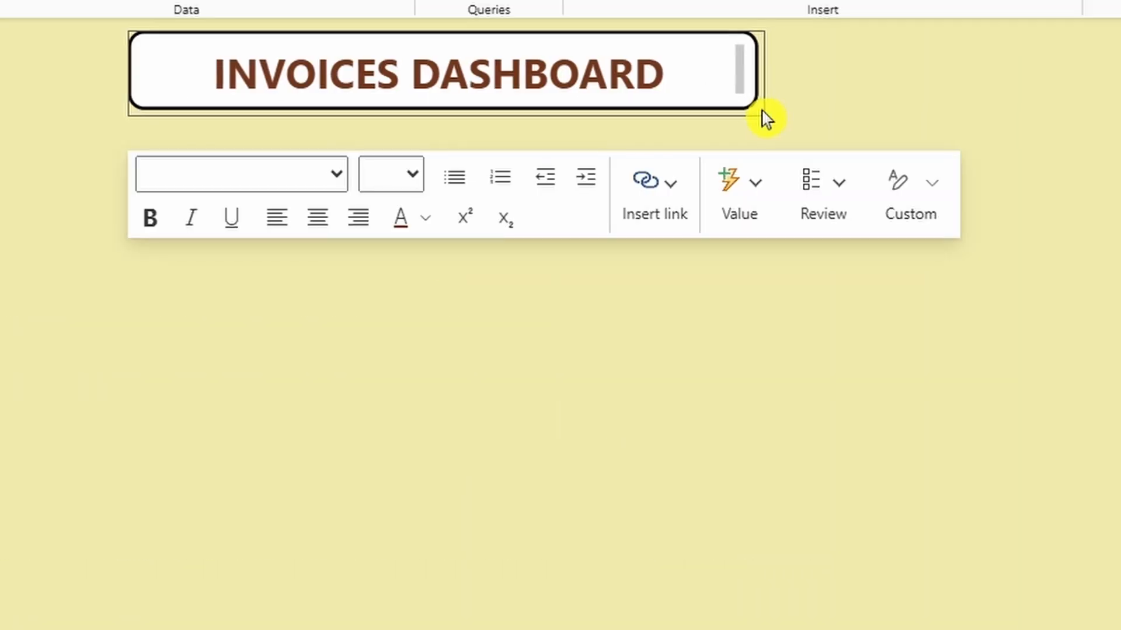
- Make the title banner slightly taller and insert a card visual below it with the banner's formatting copied onto it
click(757, 123)
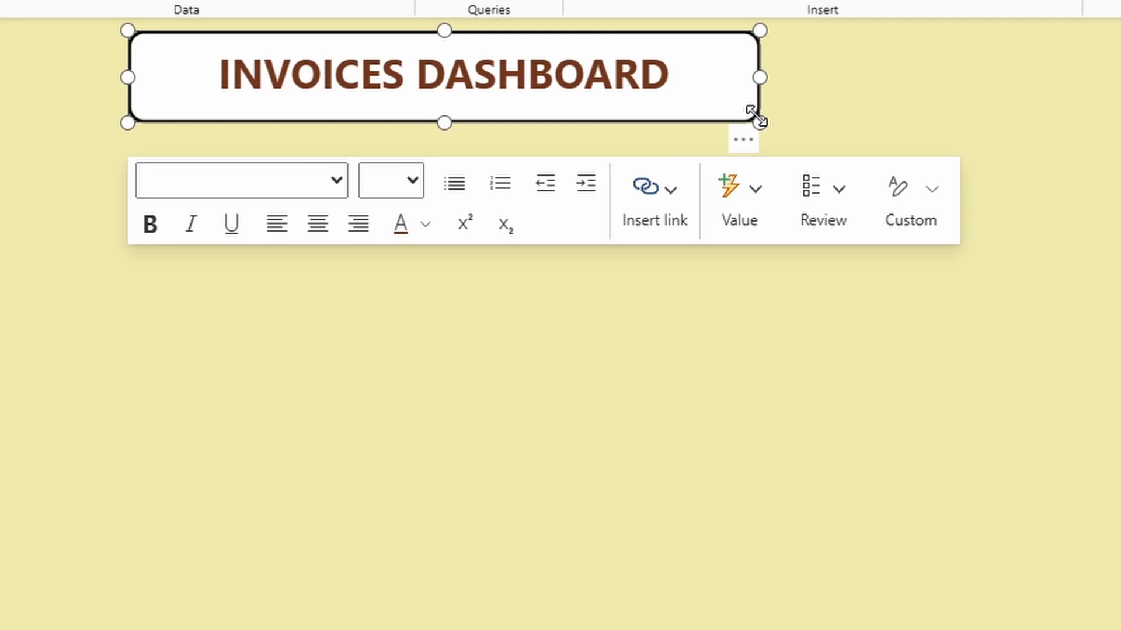
click(533, 378)
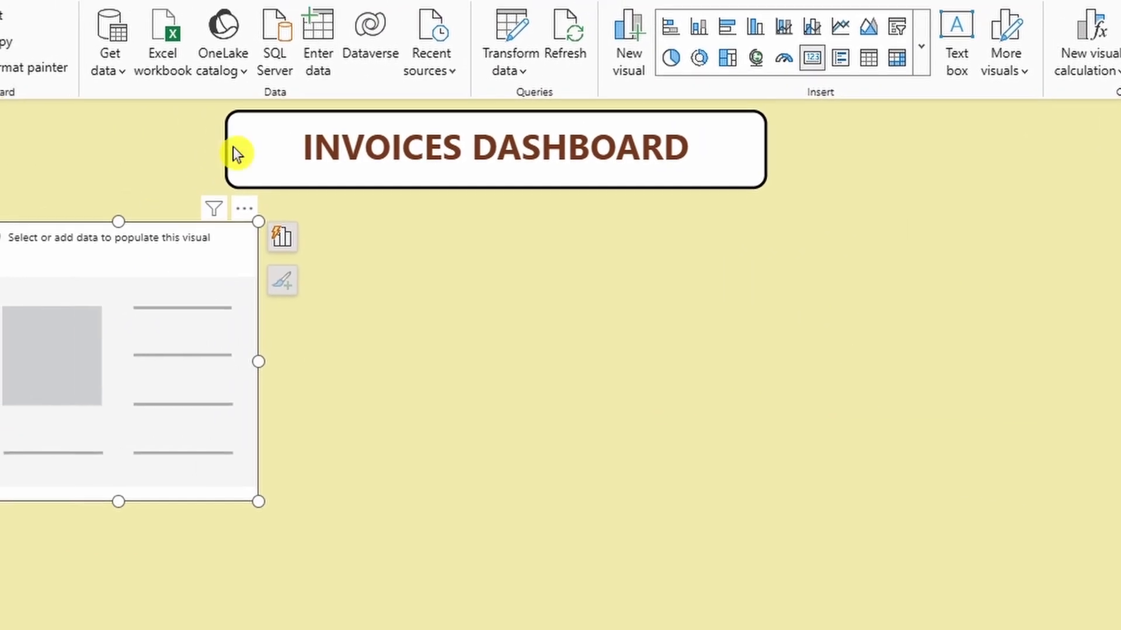
click(232, 148)
click(114, 258)
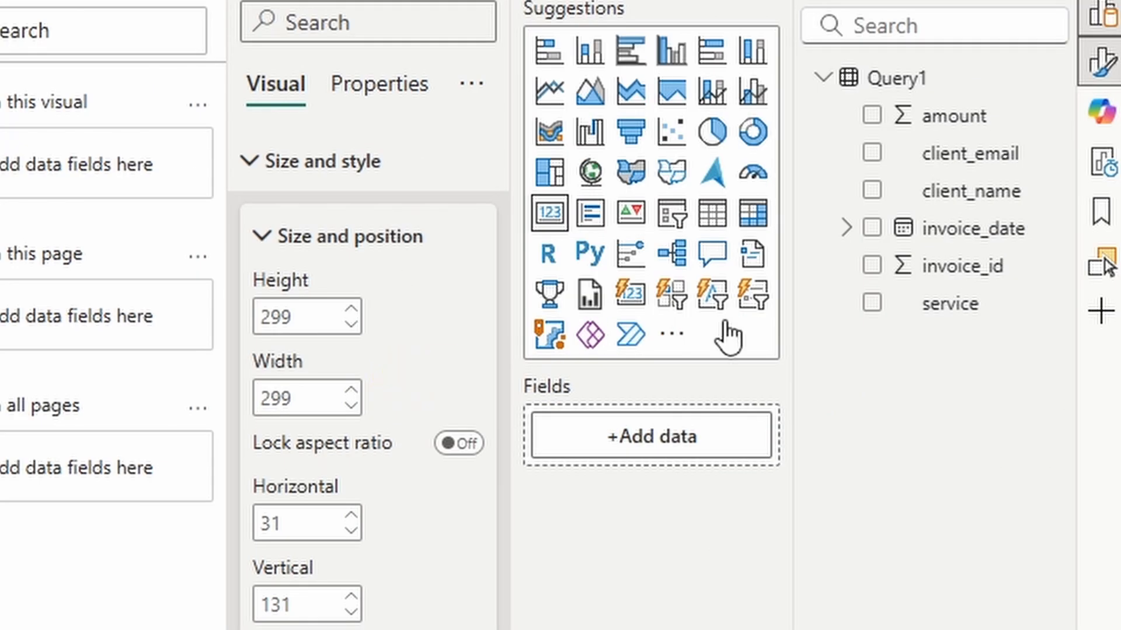
- Show the sum of amount in the card visual and turn off its category label
drag(975, 113, 695, 458)
click(244, 161)
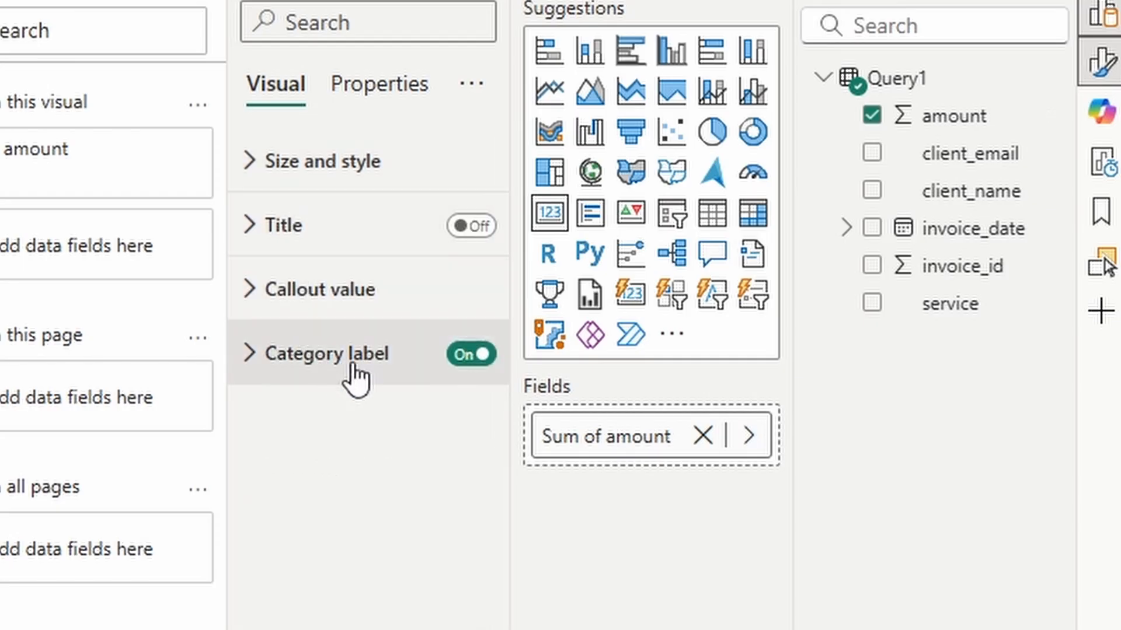
click(467, 354)
- Turn on the card's title and set its text to TOTAL AMOUNT
click(470, 226)
click(348, 245)
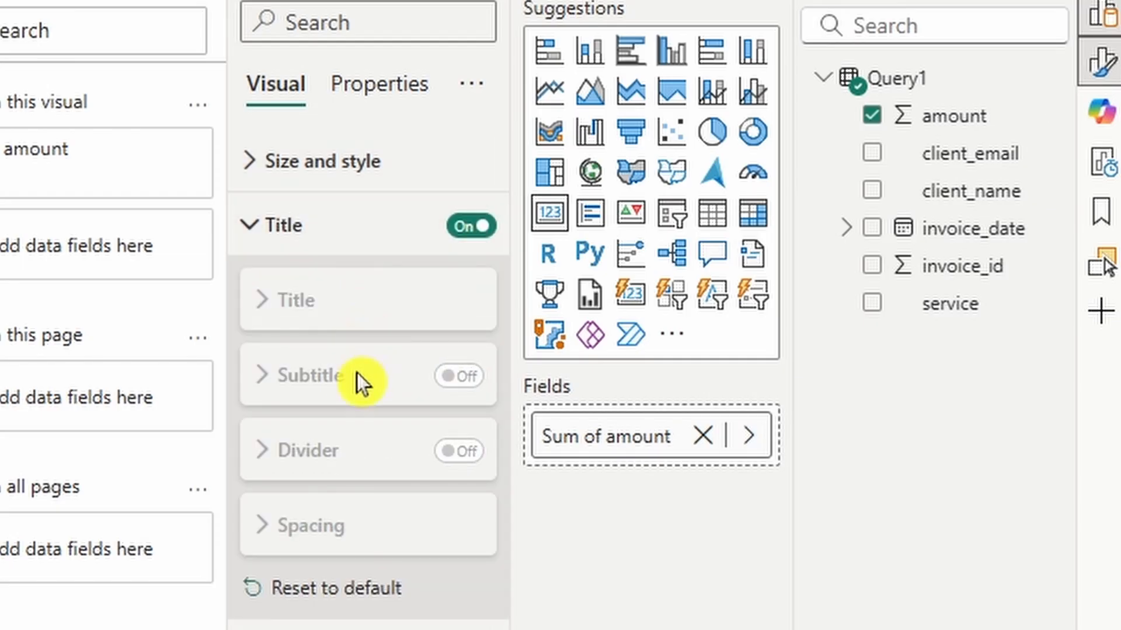
click(362, 296)
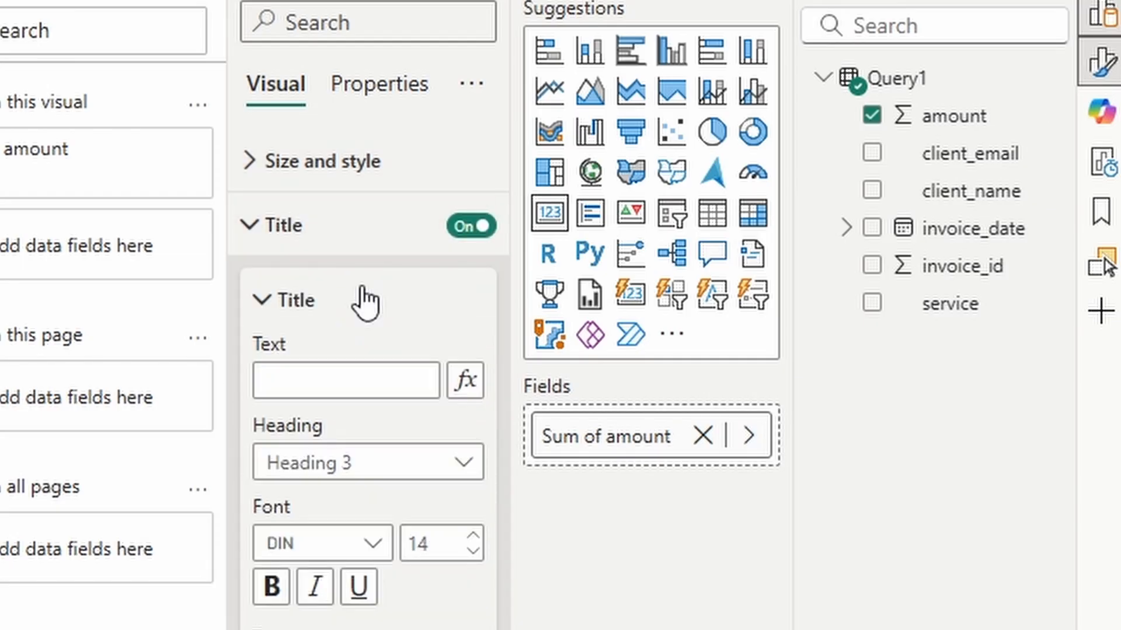
click(362, 380)
text(TOTAL AMOUNT)
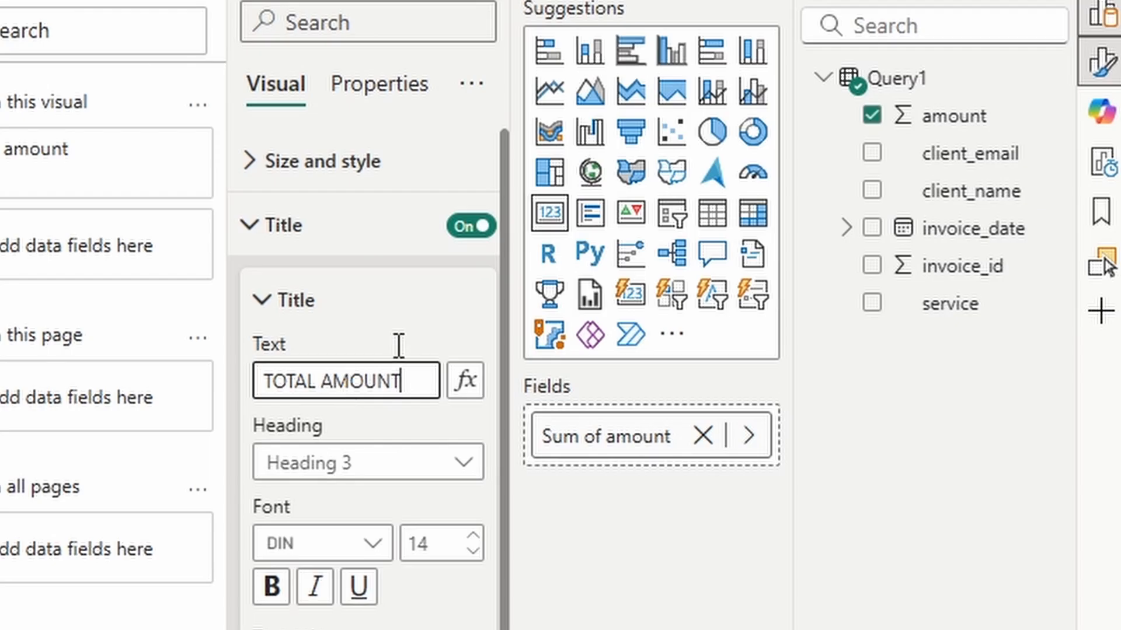
- Format the TOTAL AMOUNT card title in a bold Segoe UI font, centered, at size 21
click(371, 543)
scroll(355, 310, down, 4)
click(391, 458)
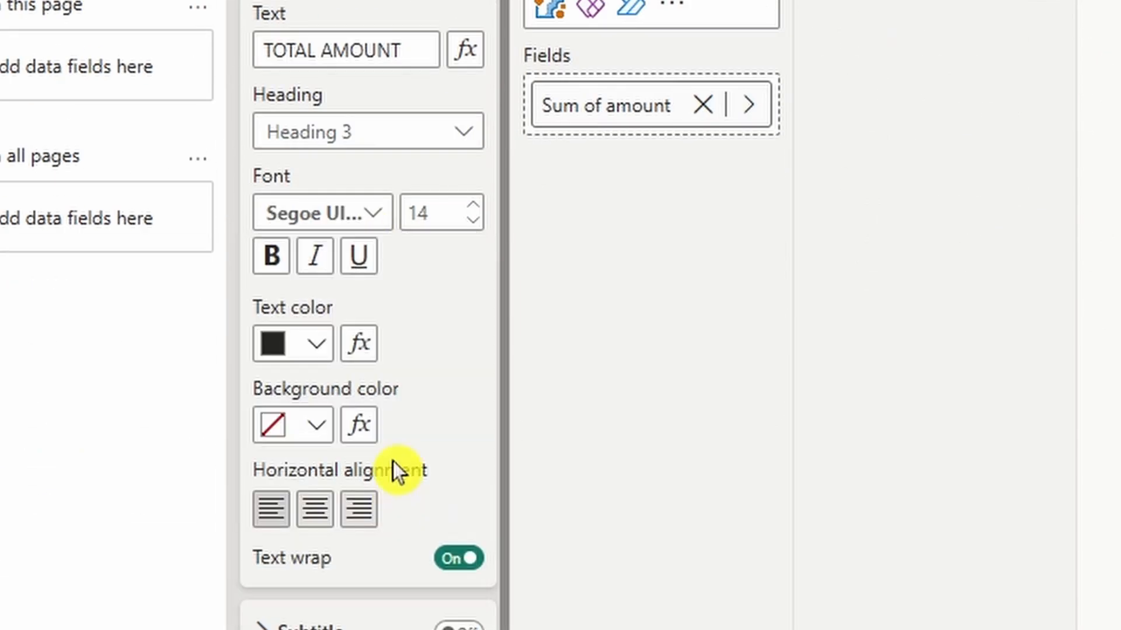
click(314, 509)
click(473, 206)
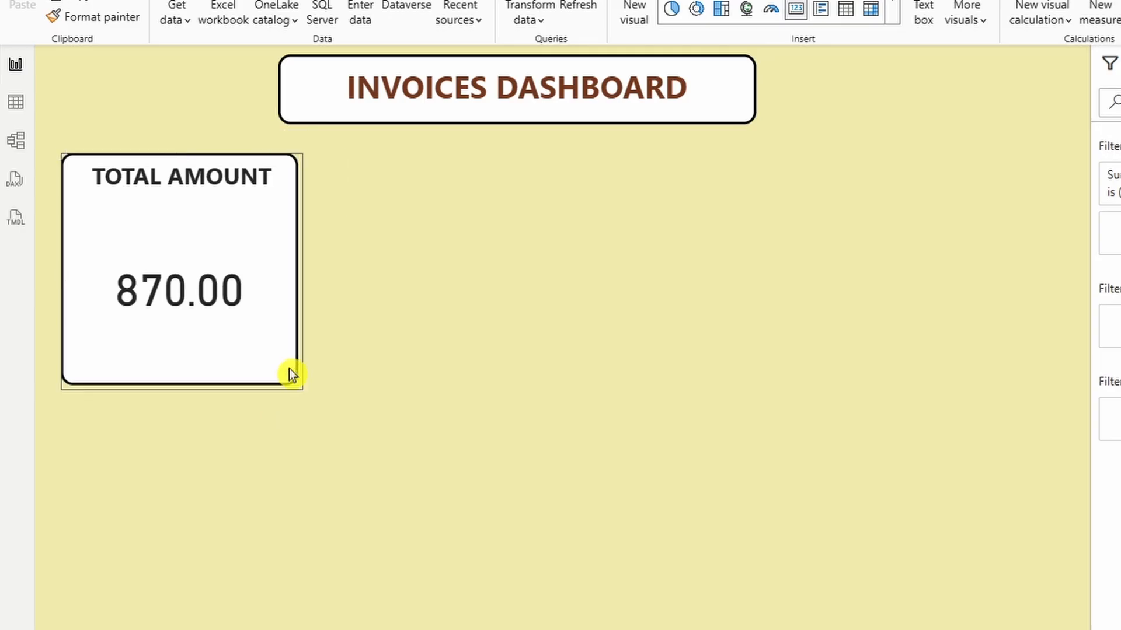
- Reduce the TOTAL AMOUNT card's height and add two copies of it, arranging all three in an evenly spaced row
drag(289, 371, 285, 281)
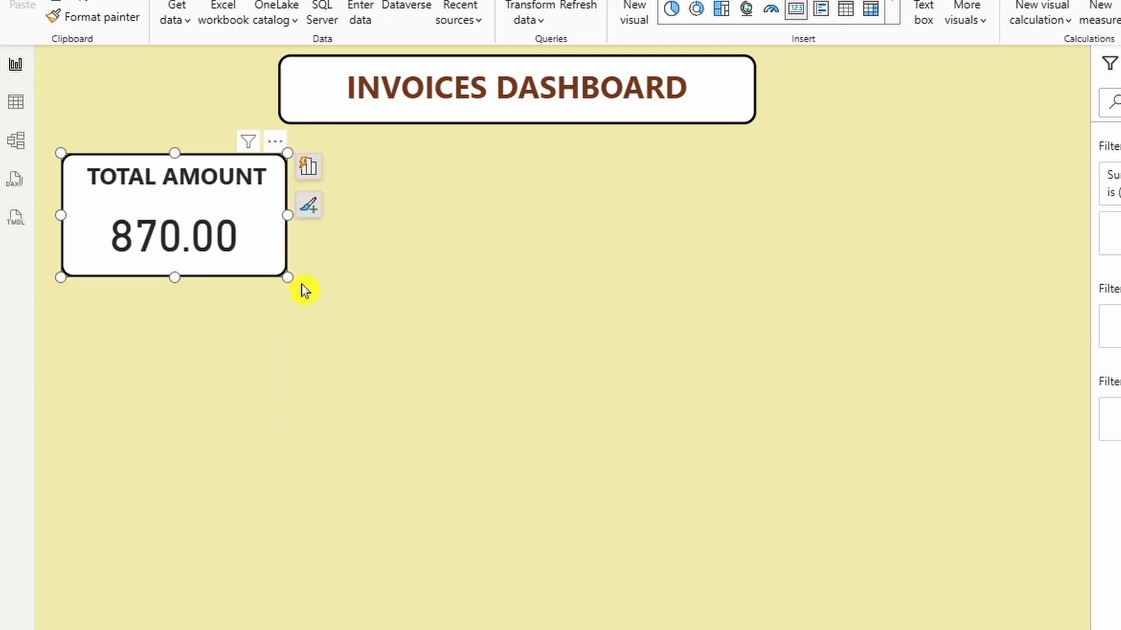
key(ctrl+v)
key(ctrl+v)
drag(265, 267, 885, 250)
drag(200, 267, 483, 257)
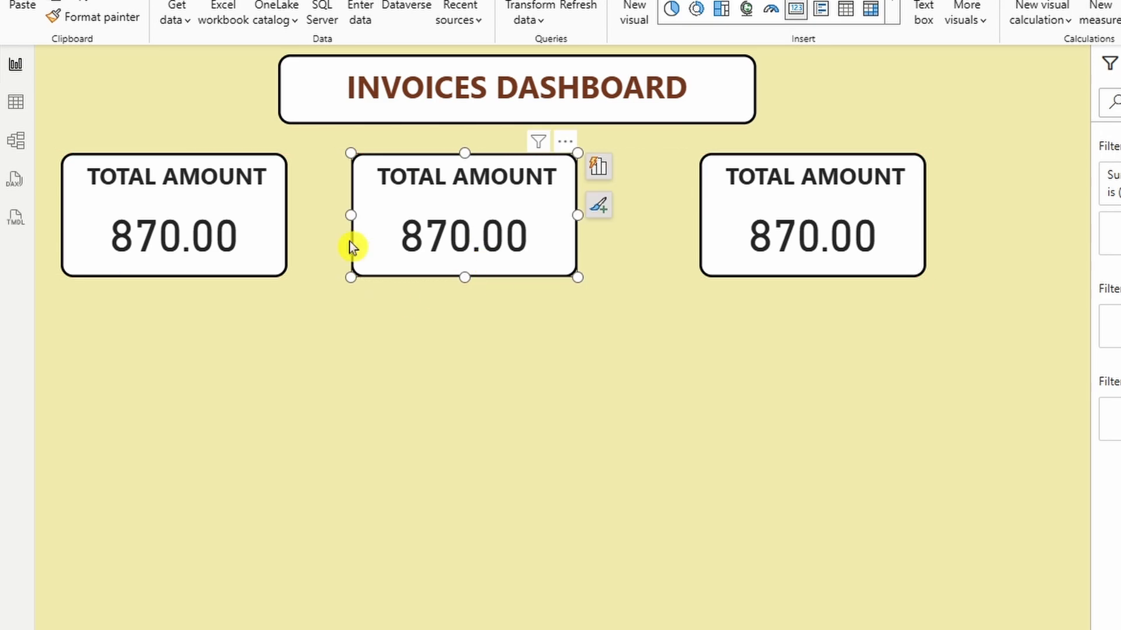
drag(802, 222, 758, 211)
- Replace the sum of amount in the middle card with the count of service
click(477, 200)
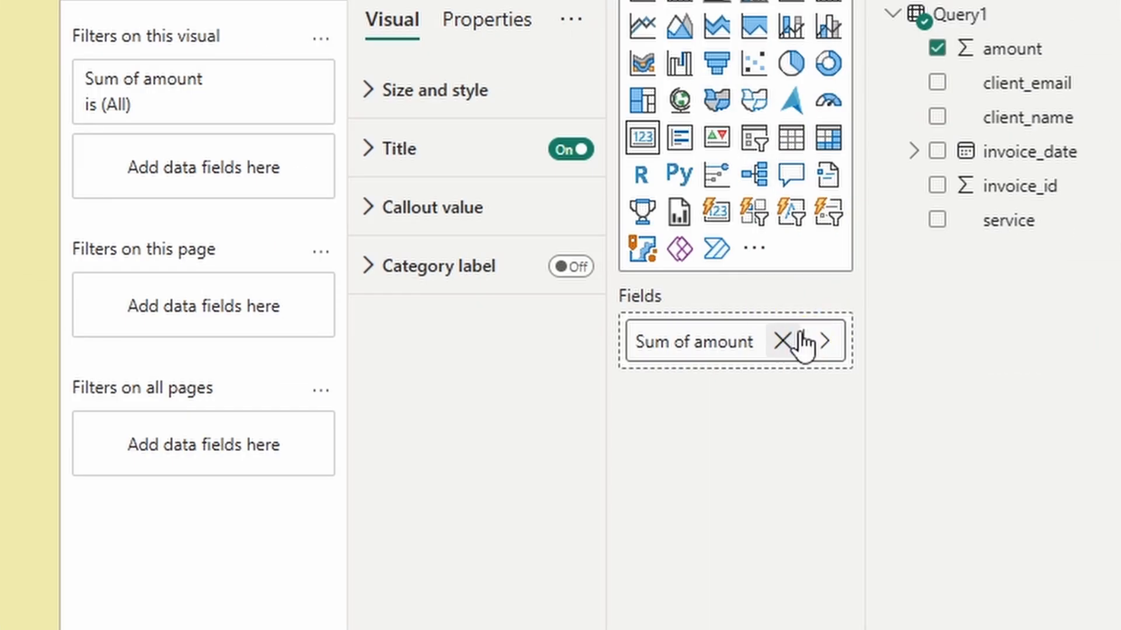
click(785, 342)
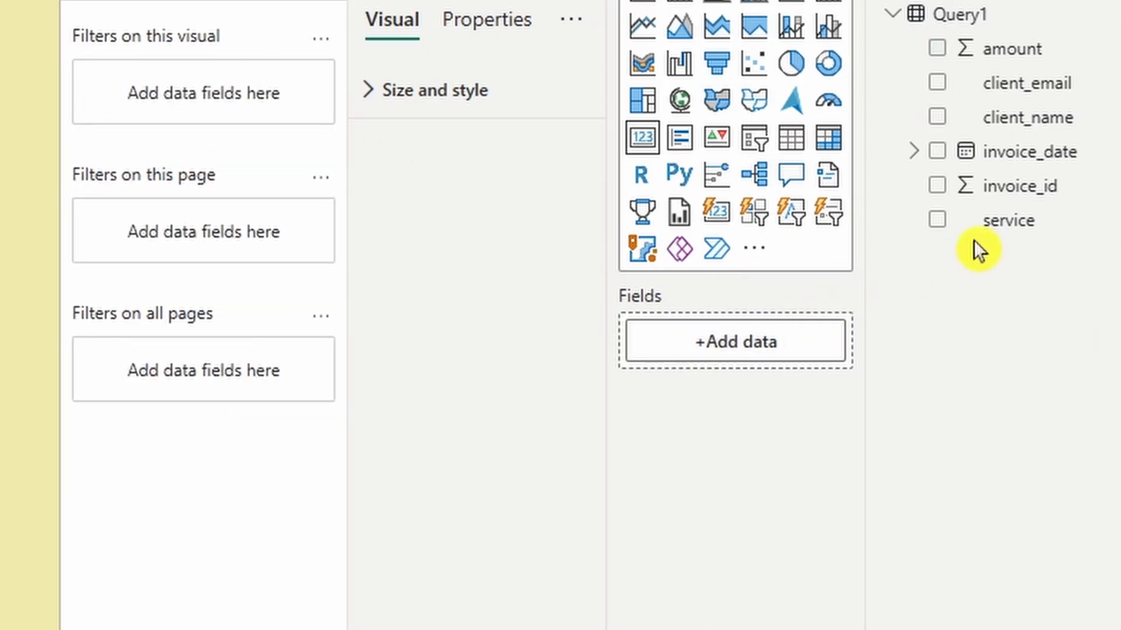
drag(1033, 236, 772, 348)
right_click(740, 353)
click(862, 488)
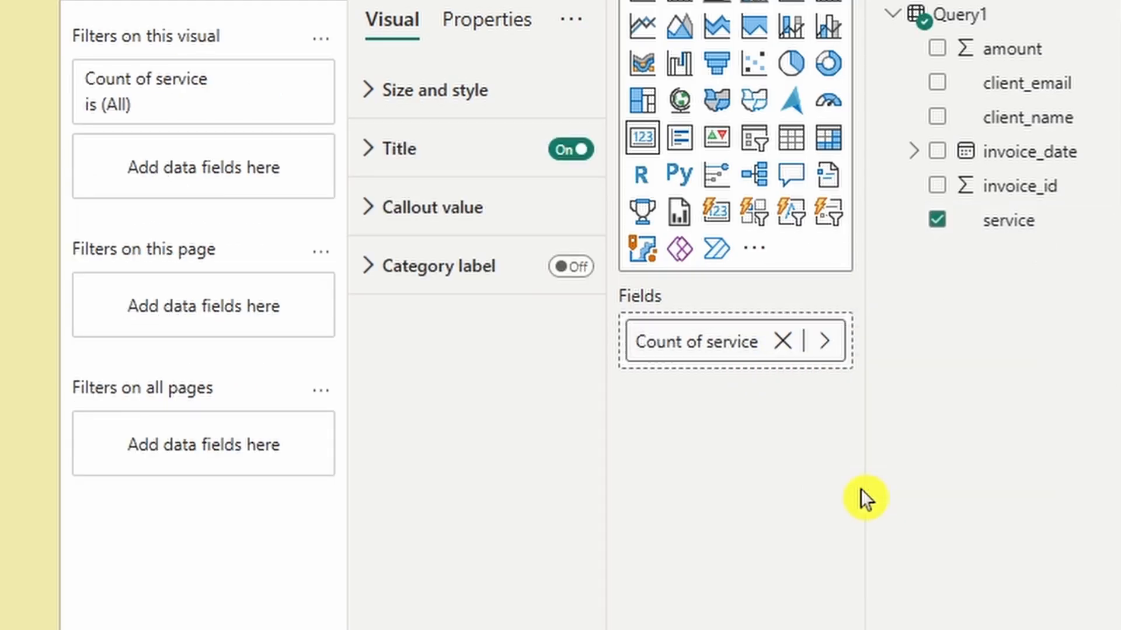
- Change the middle card's title to TOTAL SERVICES
click(395, 149)
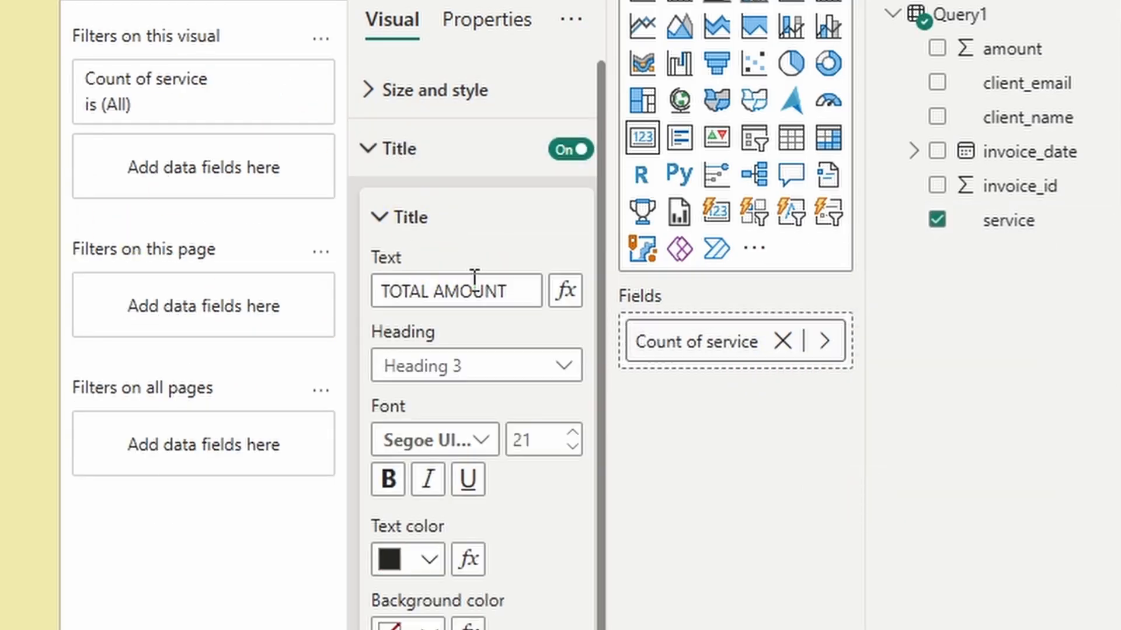
drag(505, 290, 431, 296)
text(SERVICES)
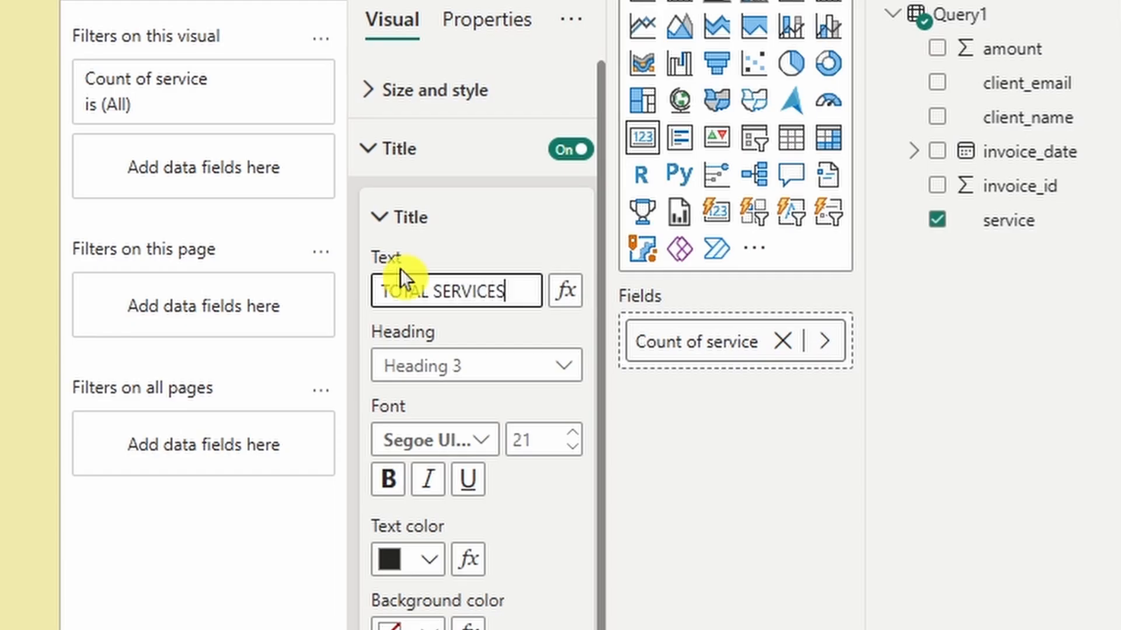
- Replace the sum of amount in the third card with the count of client_name
click(3, 233)
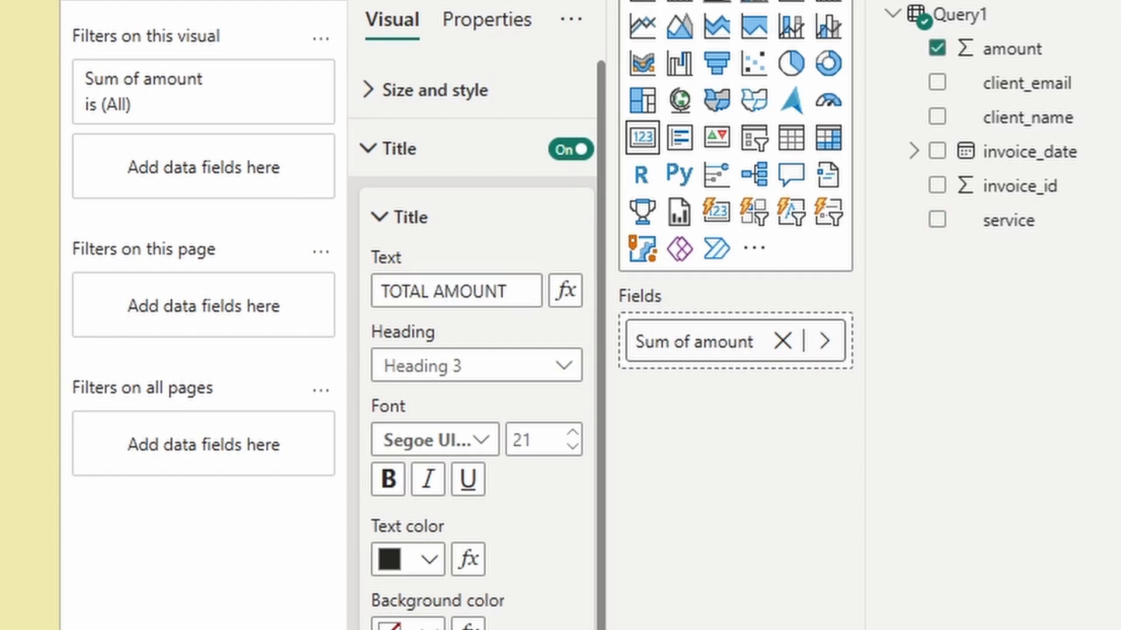
click(782, 341)
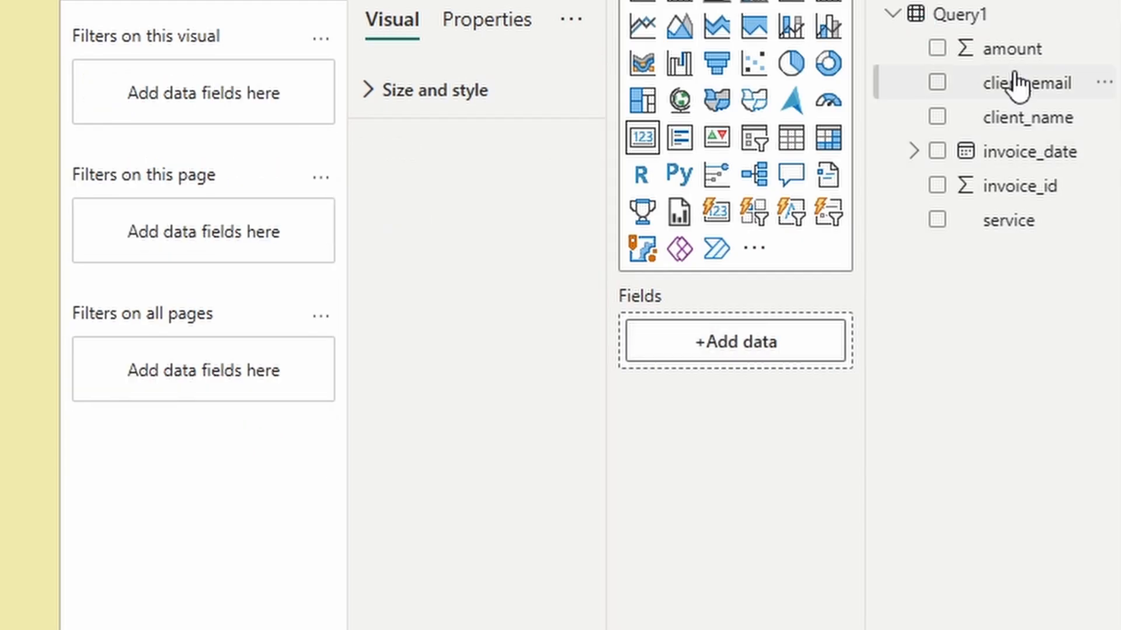
drag(1017, 116, 762, 341)
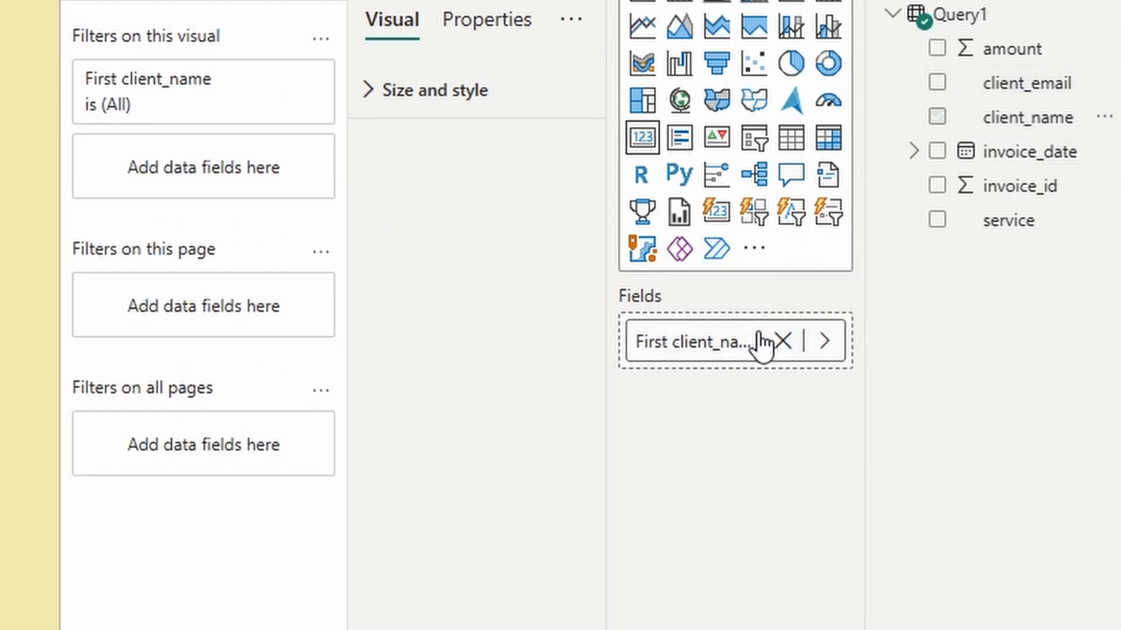
right_click(709, 345)
click(828, 488)
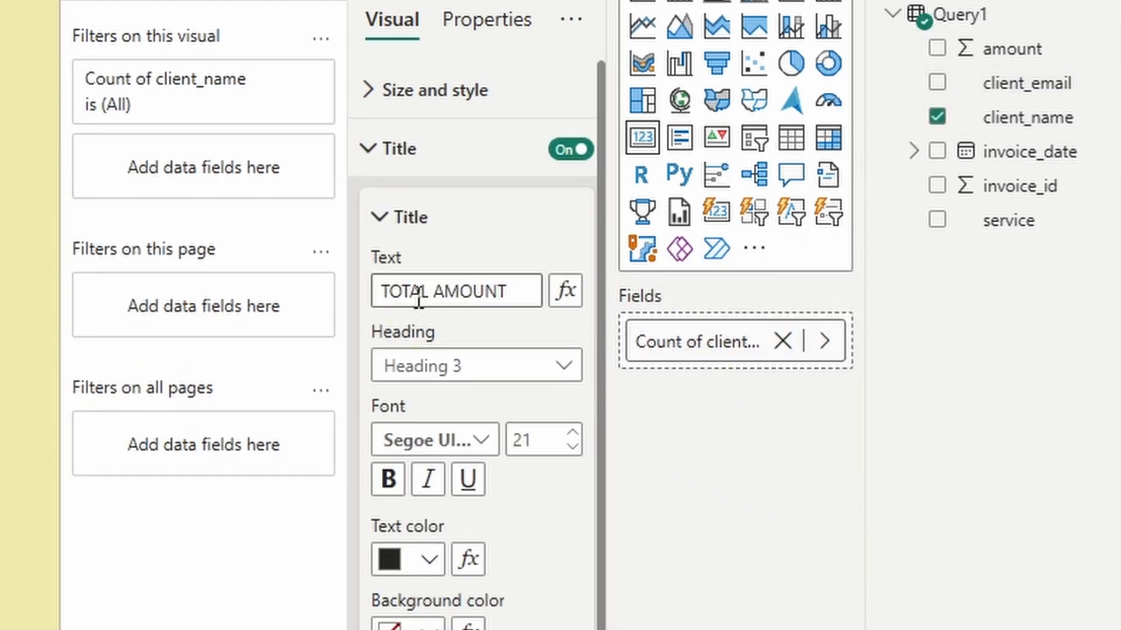
- Change the third card's title to TOTAL CLIENTS and deselect the card
drag(506, 291, 433, 292)
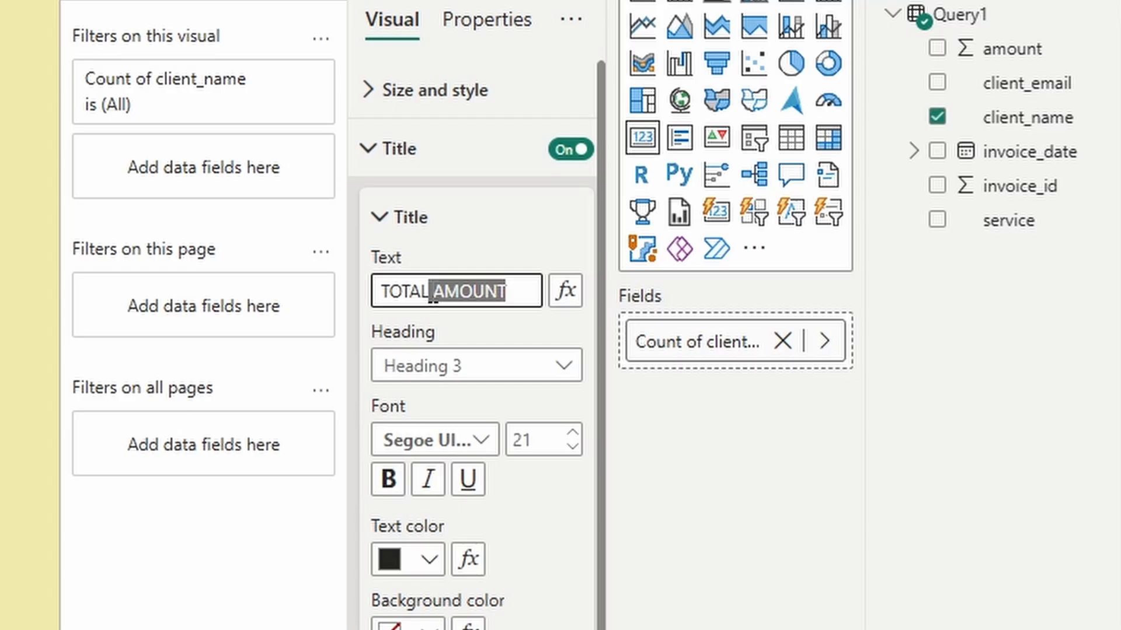
key(BackSpace)
text(CLIENTS)
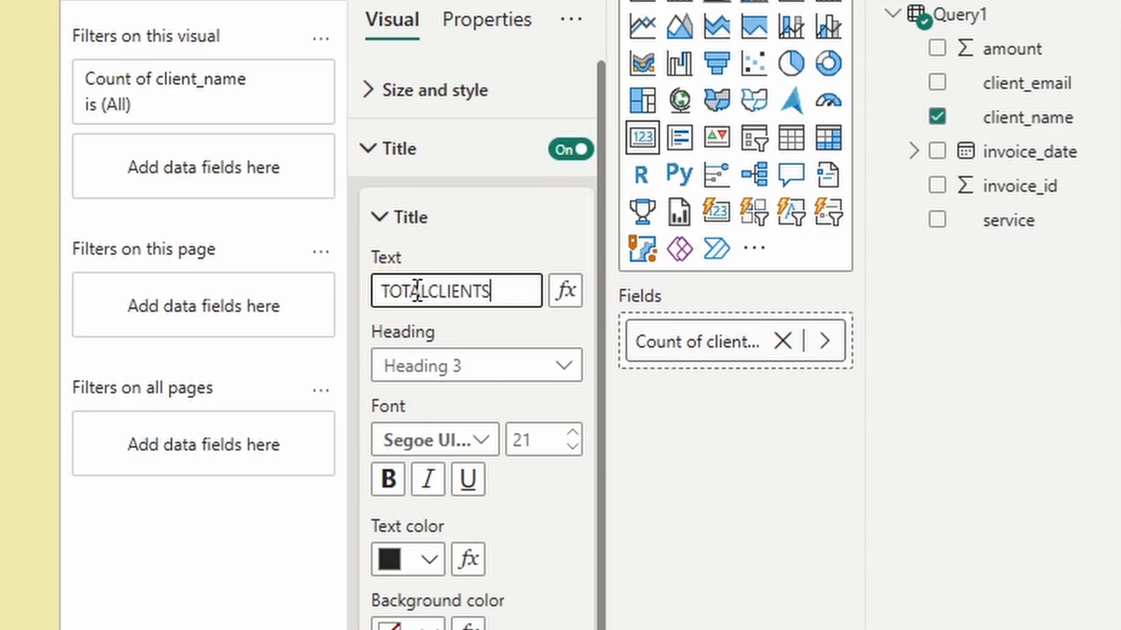
click(423, 292)
click(29, 263)
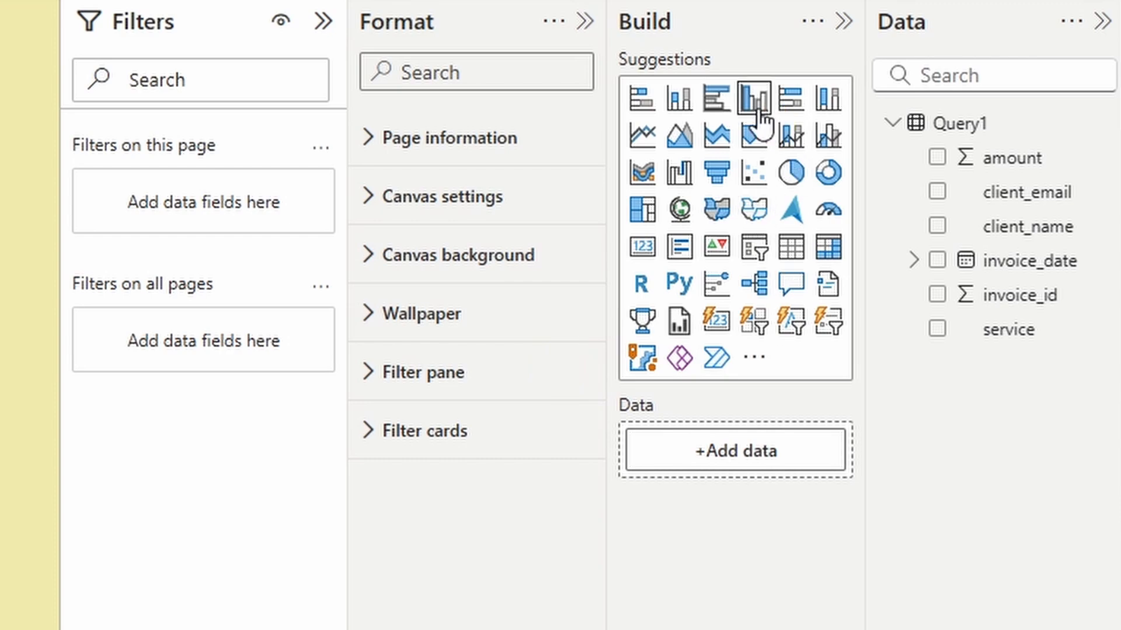
- Insert a clustered column chart below the cards, styled with the TOTAL AMOUNT card's formatting, and enlarge it
click(756, 108)
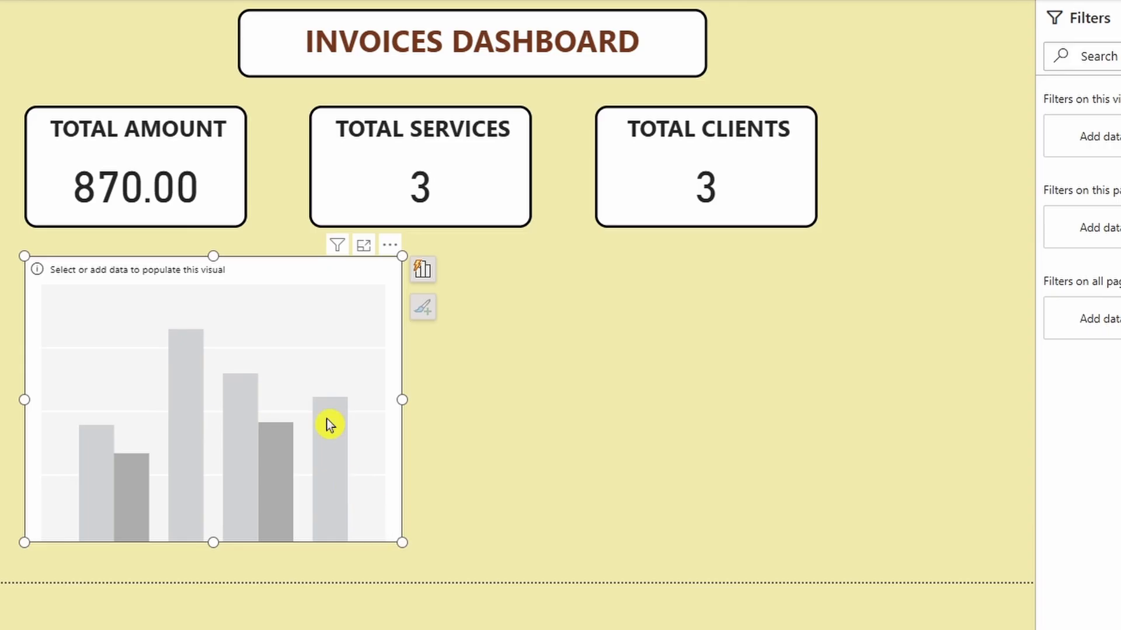
click(197, 206)
click(71, 1)
click(164, 347)
drag(402, 542, 450, 580)
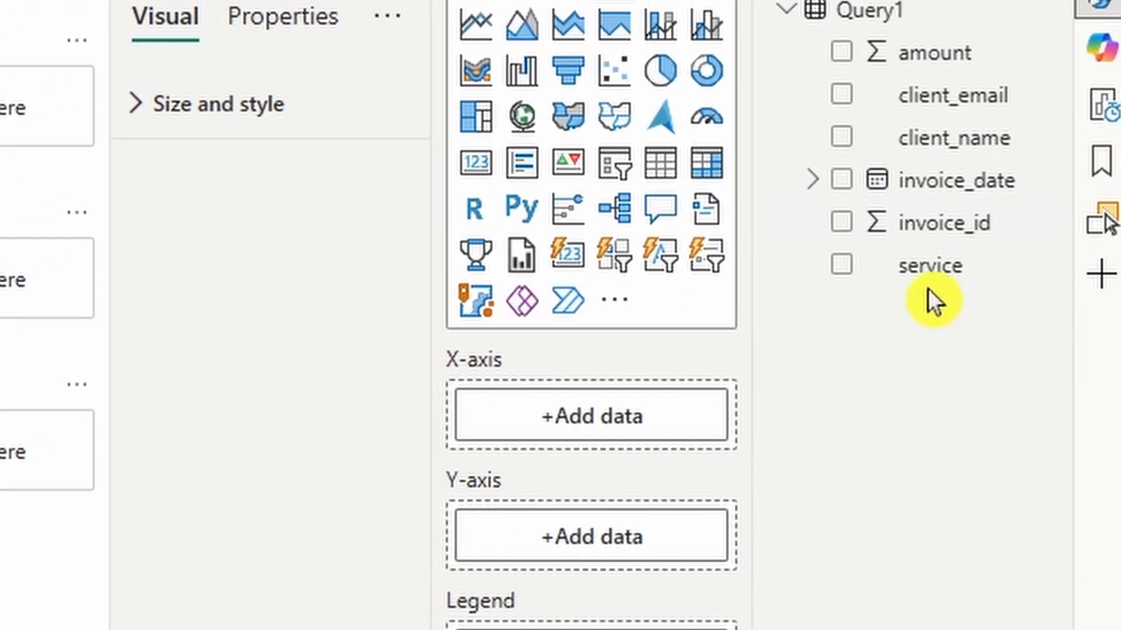
- Plot the sum of amount against client_name on the X-axis of the column chart and retitle it Amount by client_name
drag(931, 151, 591, 416)
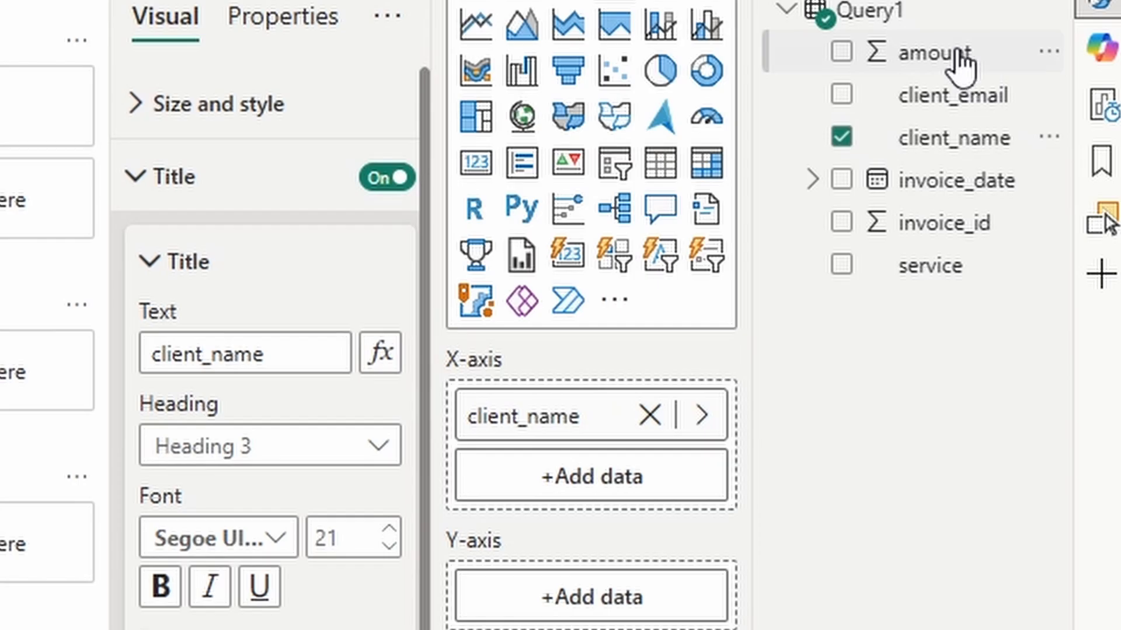
drag(957, 59, 629, 600)
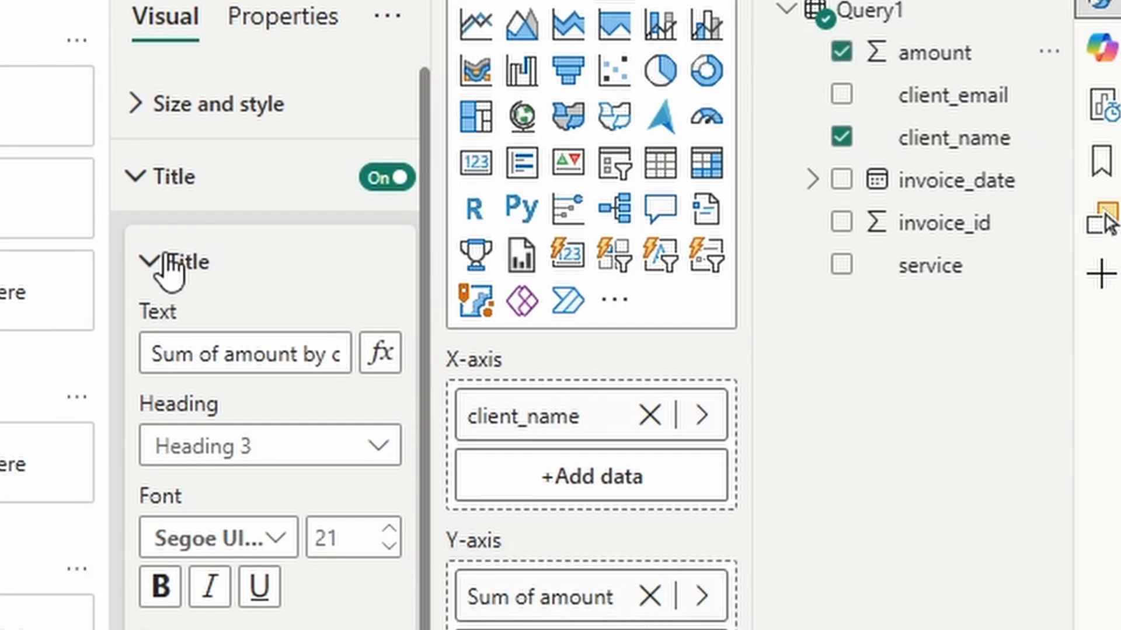
drag(235, 354, 46, 345)
key(BackSpace)
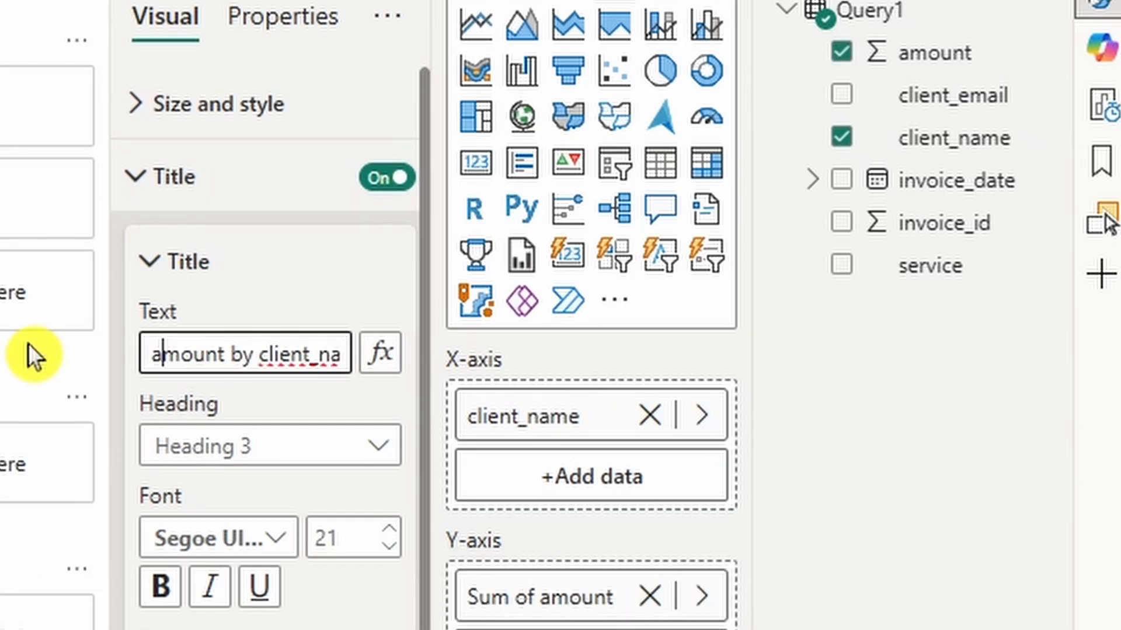
key(Delete)
text(A)
- Turn on the column chart's data labels and format their values in a larger, bold Segoe UI font in black
scroll(373, 327, down, 15)
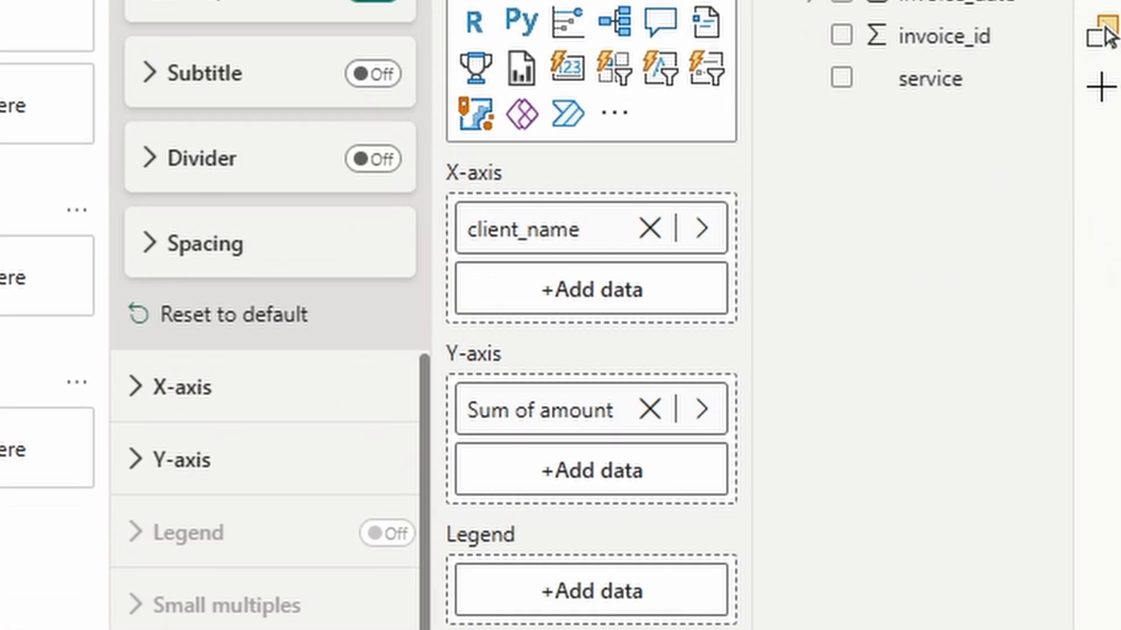
click(385, 334)
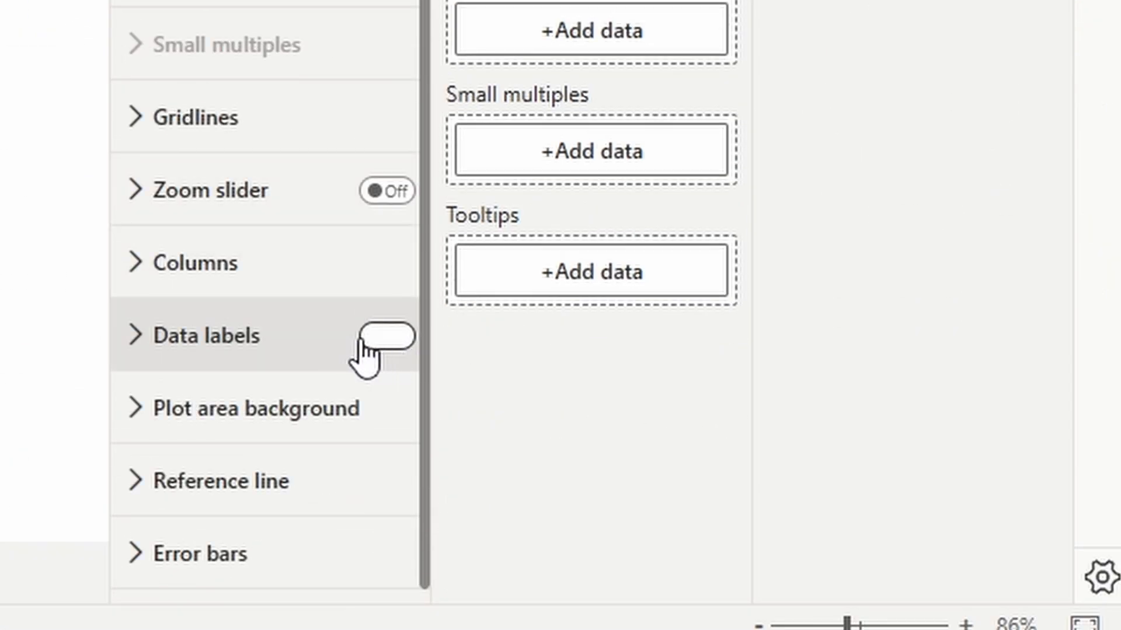
click(270, 363)
scroll(188, 321, down, 10)
click(224, 69)
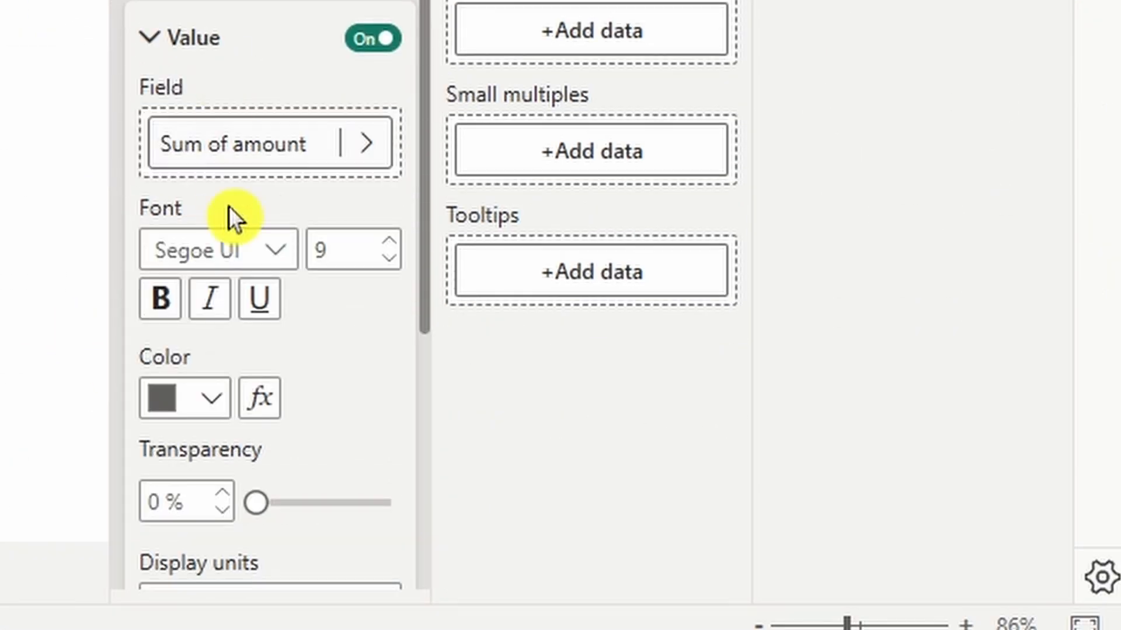
click(257, 254)
click(234, 68)
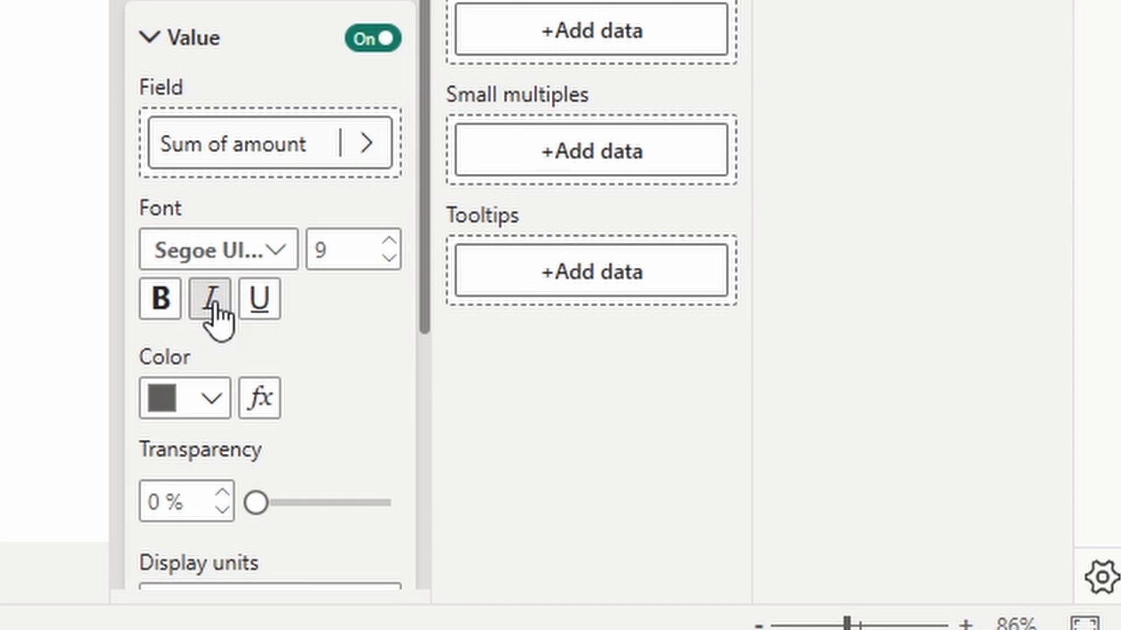
click(182, 397)
click(237, 2)
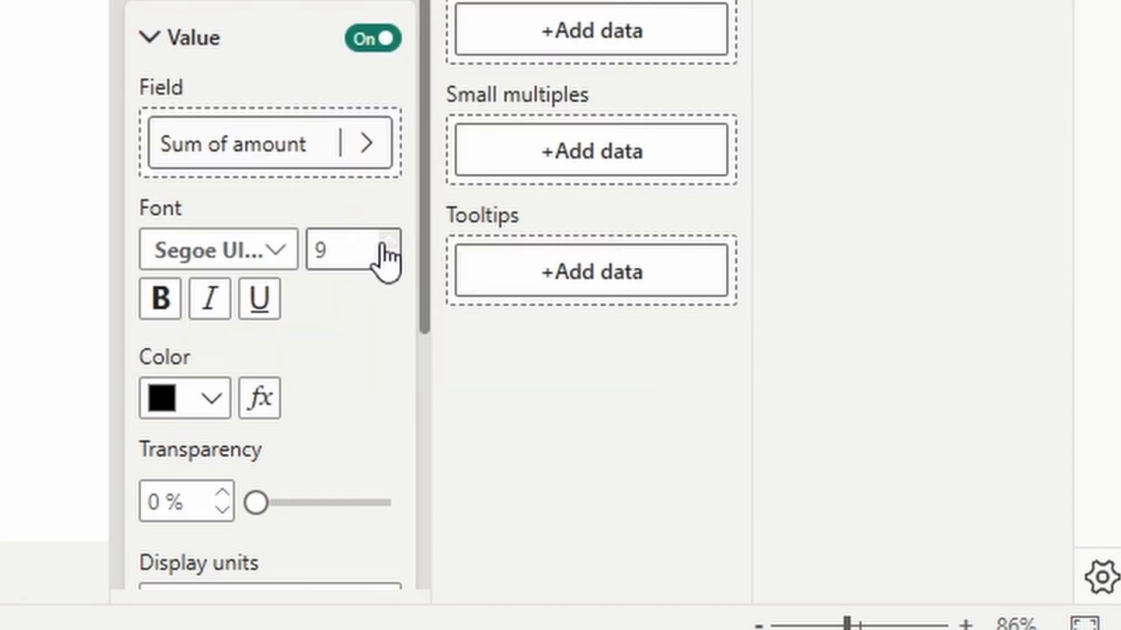
triple_click(385, 241)
- Format the column chart's X-axis values as Segoe UI Bold, size 12, in black
scroll(166, 67, up, 10)
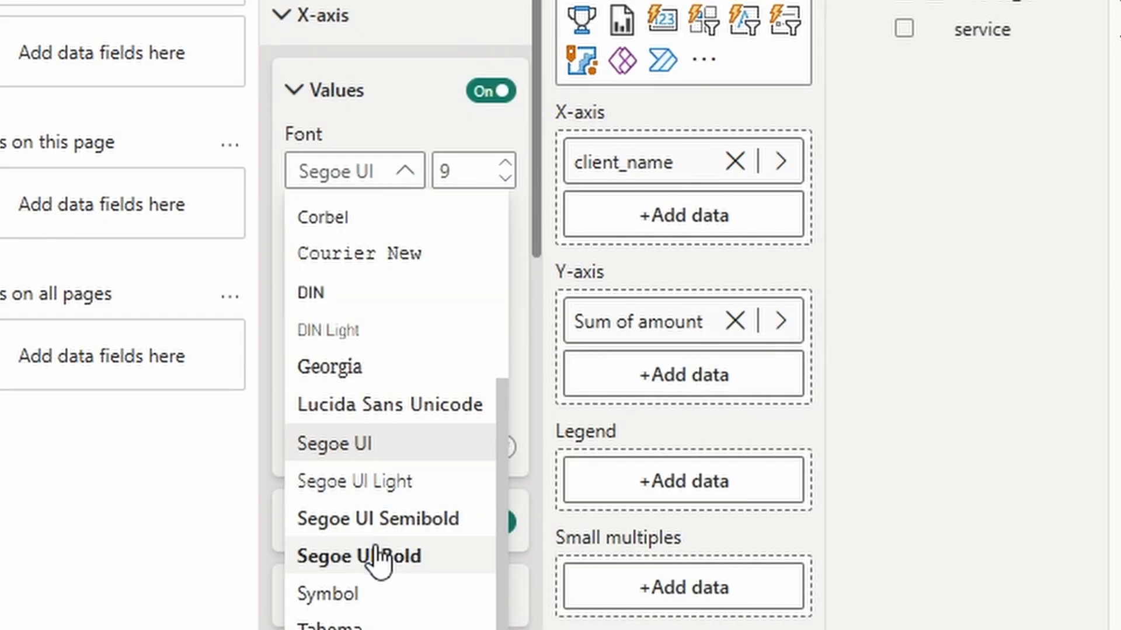
click(376, 554)
click(505, 163)
click(505, 164)
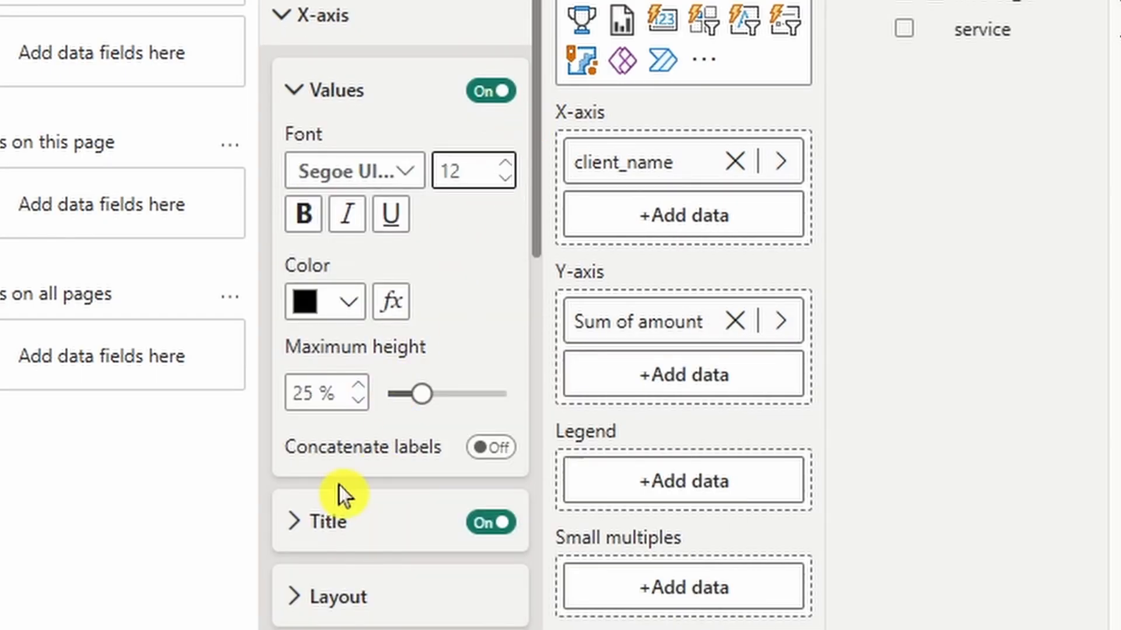
- Format the column chart's X-axis title as Segoe UI Bold, size 14
click(350, 520)
click(356, 300)
scroll(373, 467, down, 8)
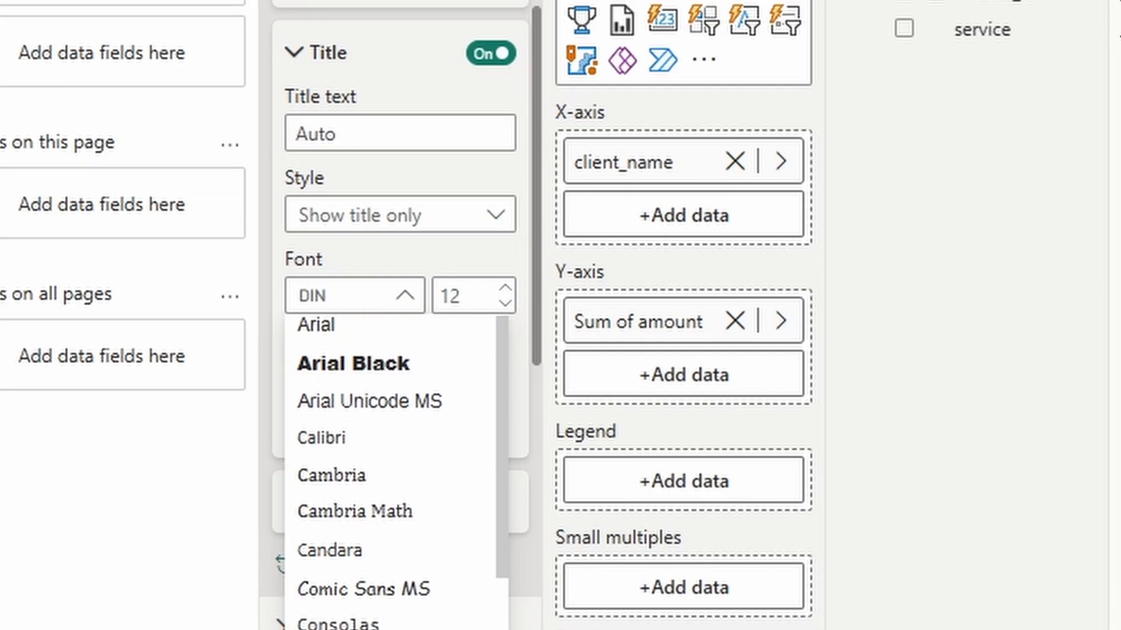
click(379, 576)
click(505, 291)
click(505, 291)
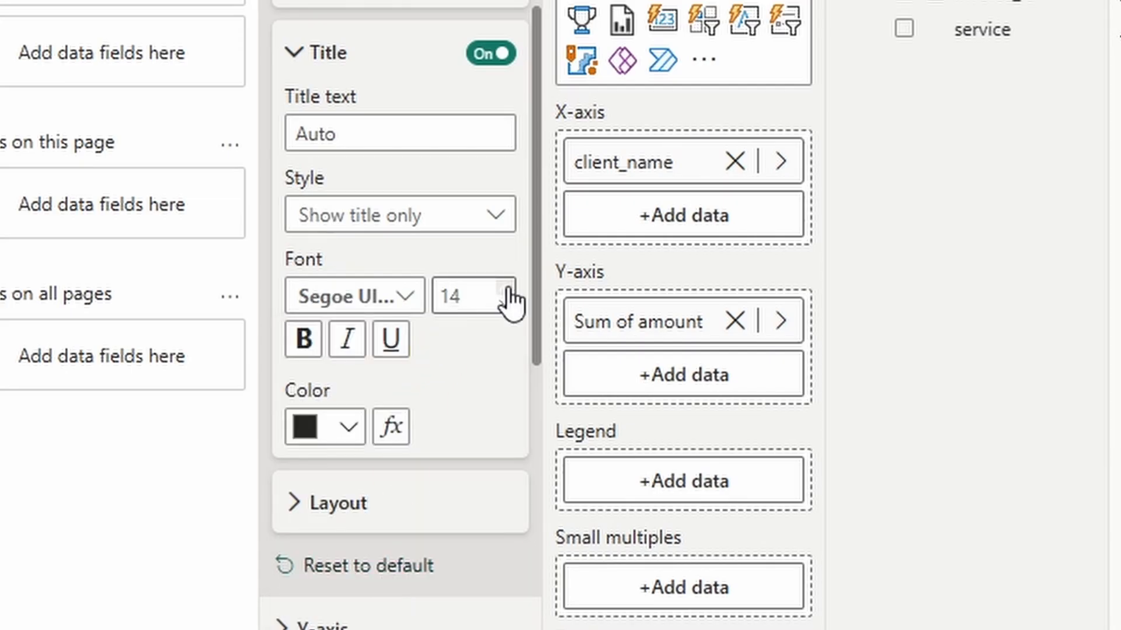
- Format the column chart's Y-axis values as Segoe UI Bold, size 12, in black
scroll(409, 315, down, 5)
click(362, 325)
scroll(370, 376, down, 7)
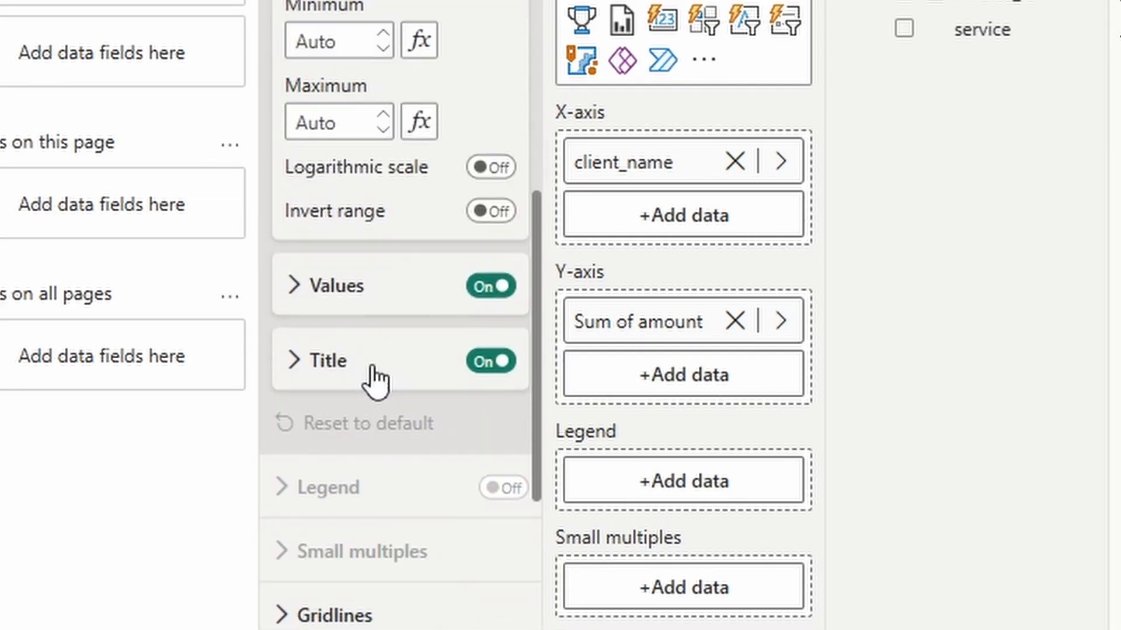
click(338, 285)
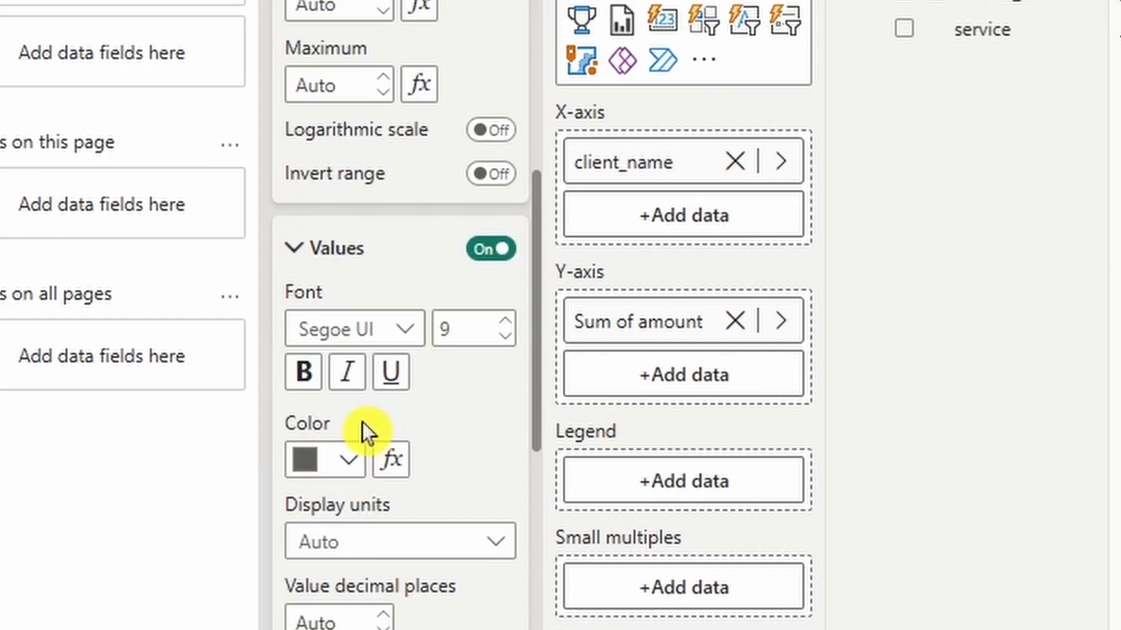
click(353, 459)
click(370, 1)
click(381, 337)
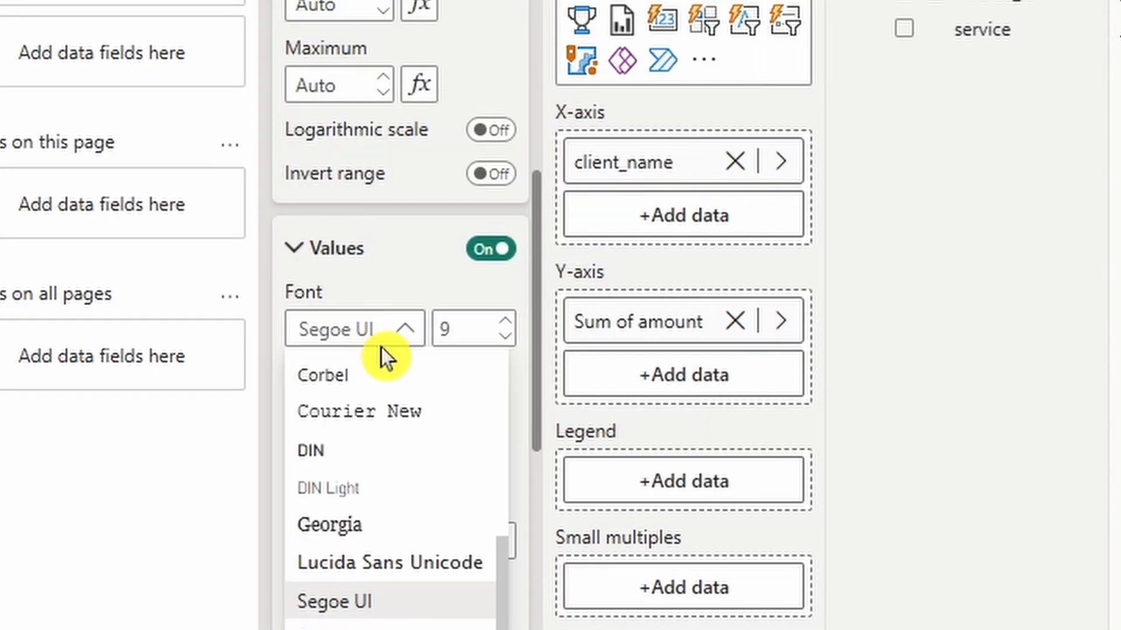
click(421, 528)
click(505, 133)
click(506, 133)
click(505, 133)
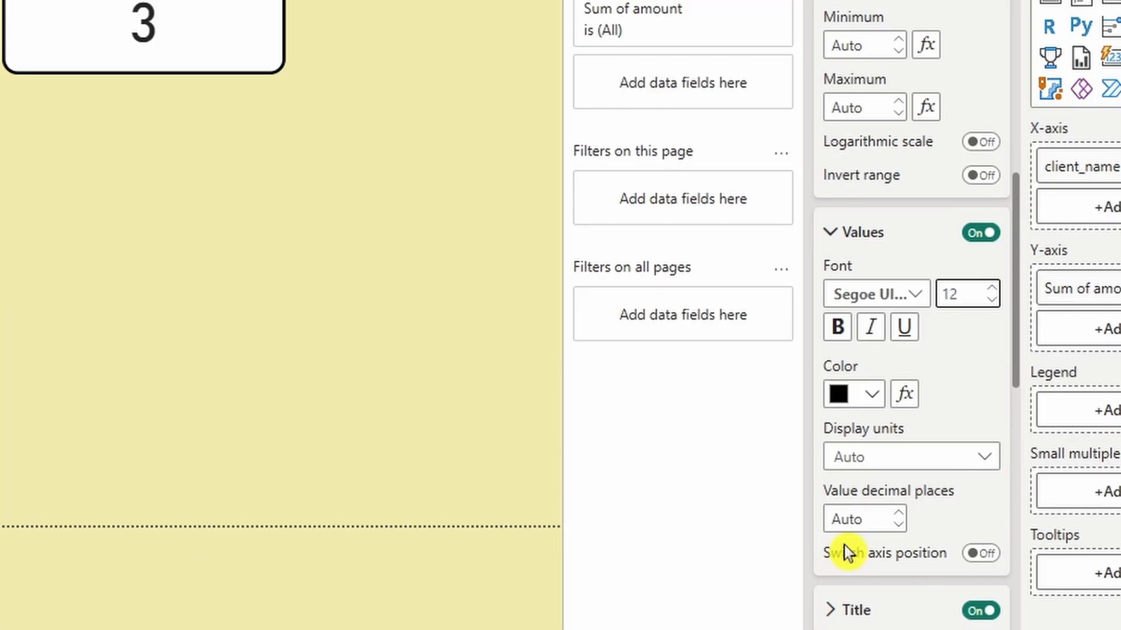
- Change the column chart's Y-axis title font to Segoe UI Bold
scroll(420, 282, down, 3)
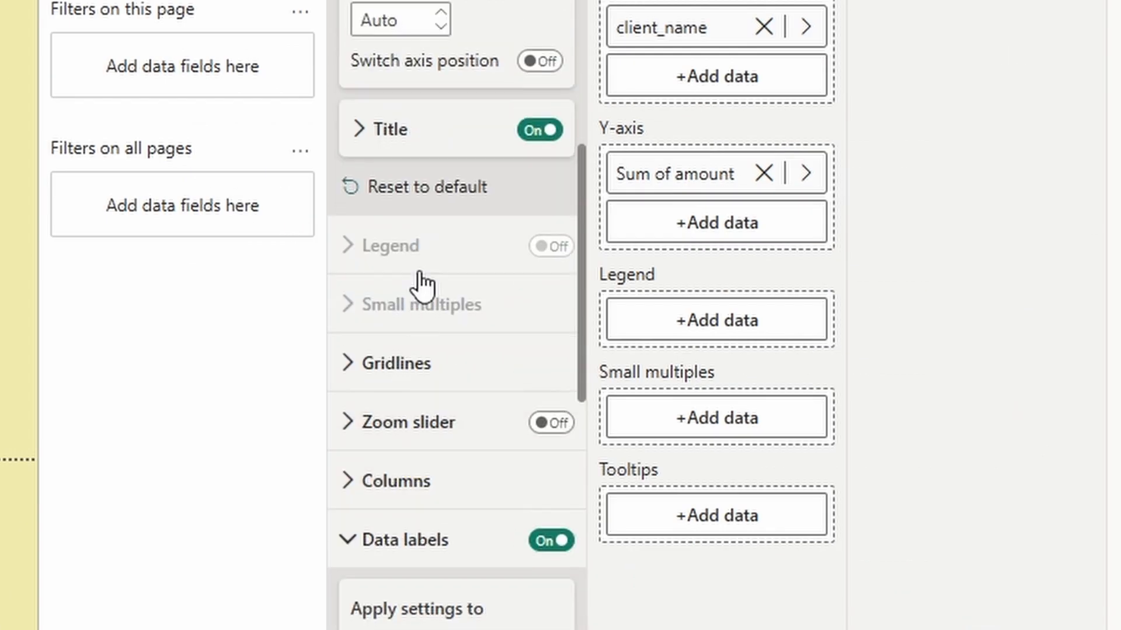
click(419, 131)
click(431, 353)
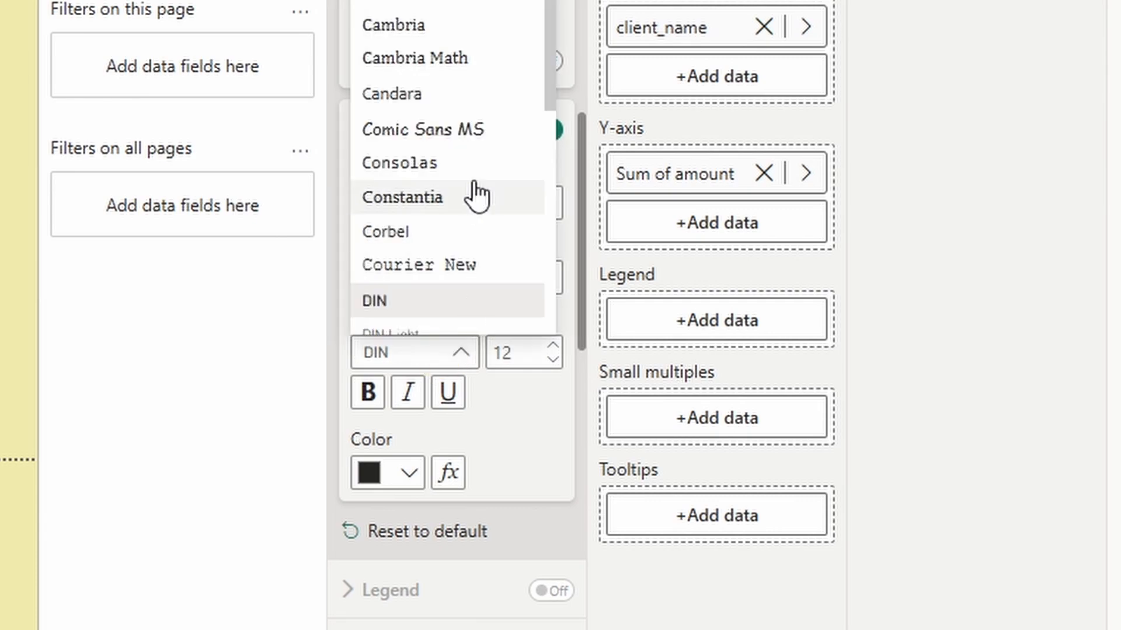
scroll(473, 175, down, 5)
click(463, 142)
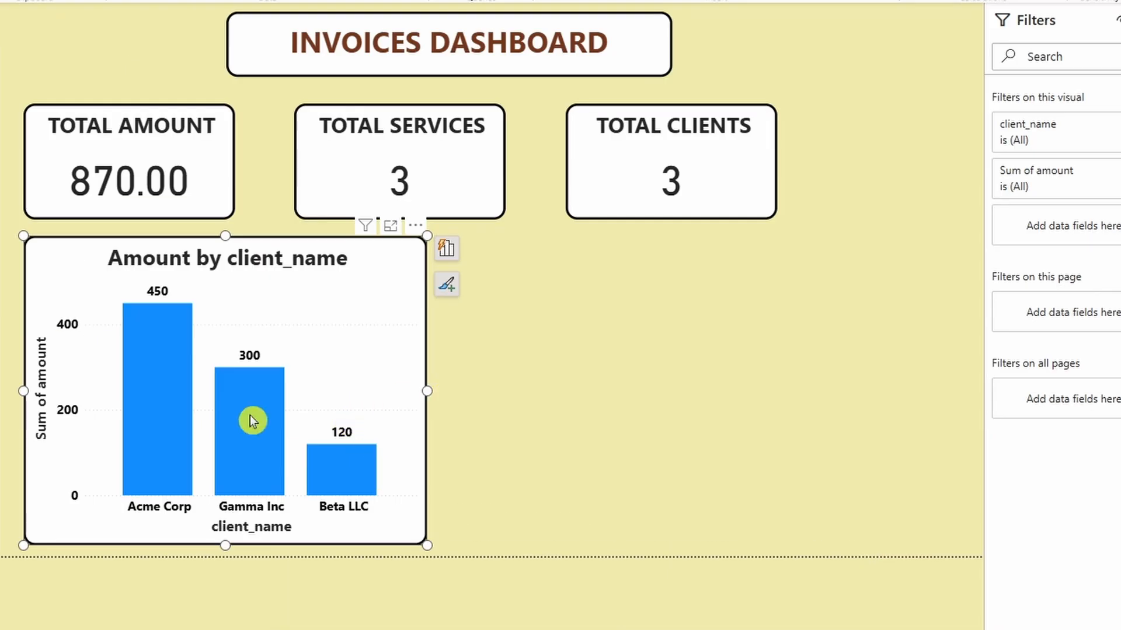
- Insert an enlarged line chart beside the column chart and copy the column chart's formatting onto it
click(499, 378)
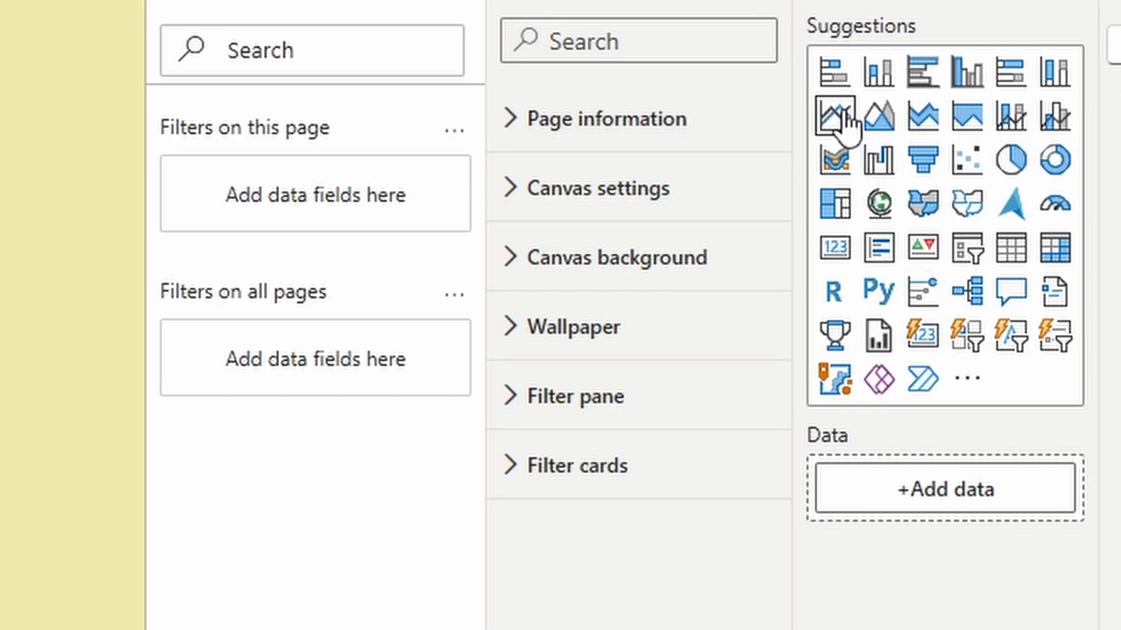
click(838, 119)
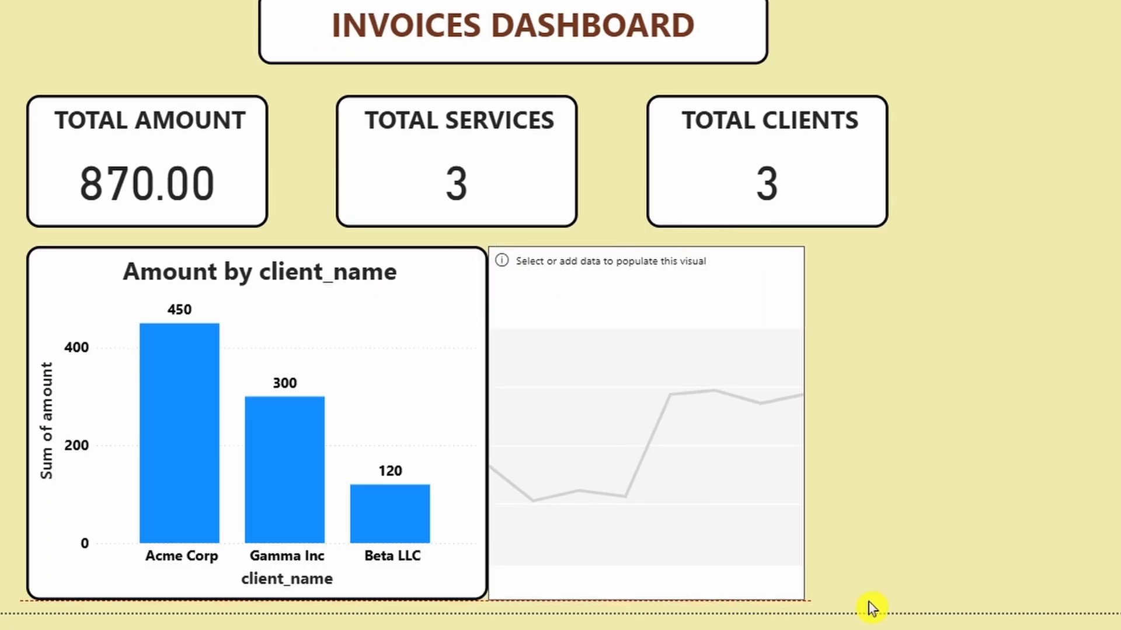
drag(868, 603, 1062, 620)
drag(911, 581, 936, 579)
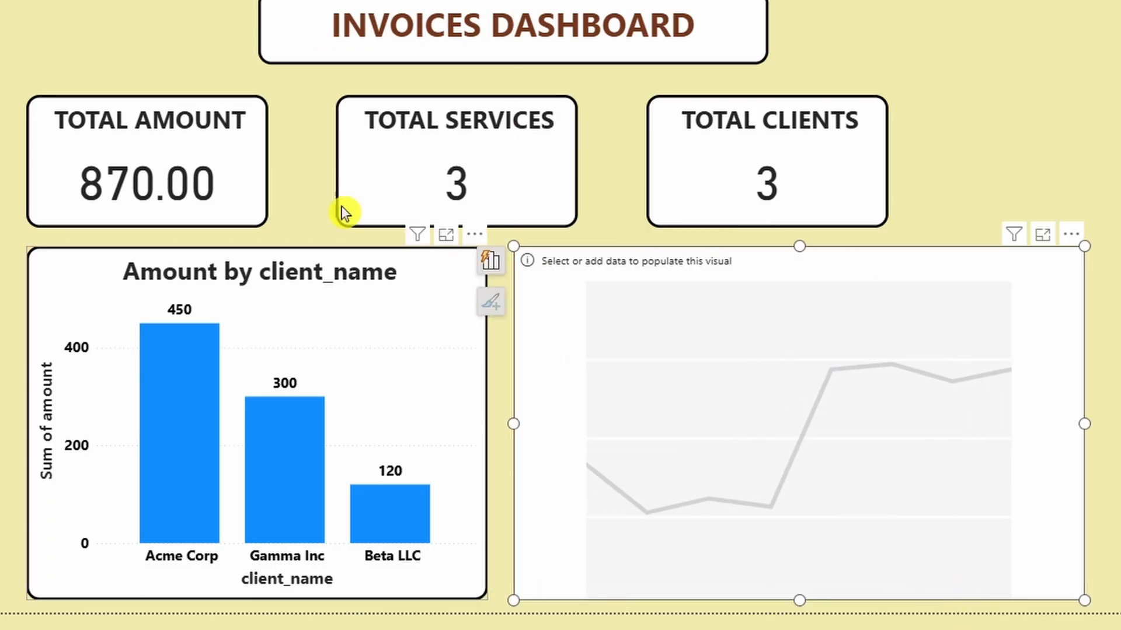
click(403, 269)
click(100, 42)
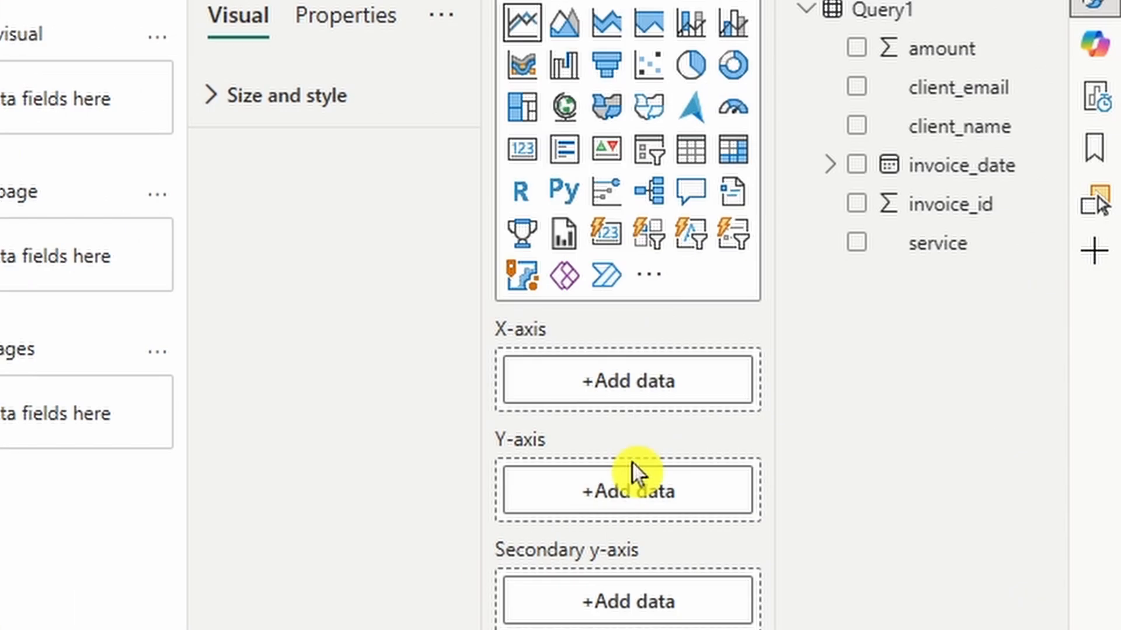
drag(928, 168, 628, 381)
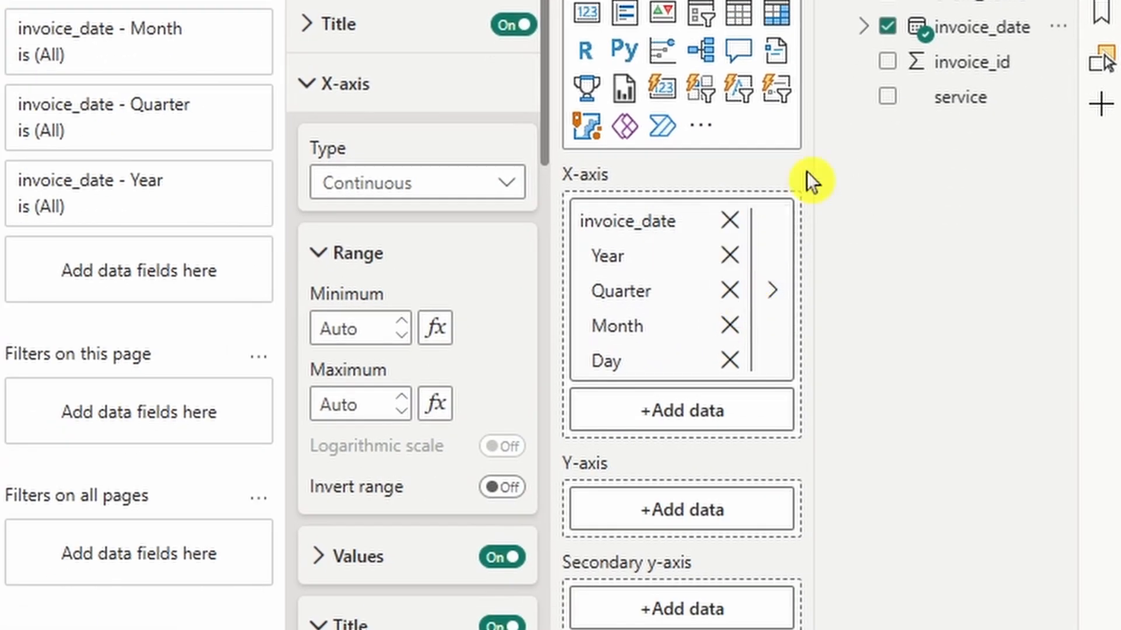
drag(938, 243, 626, 629)
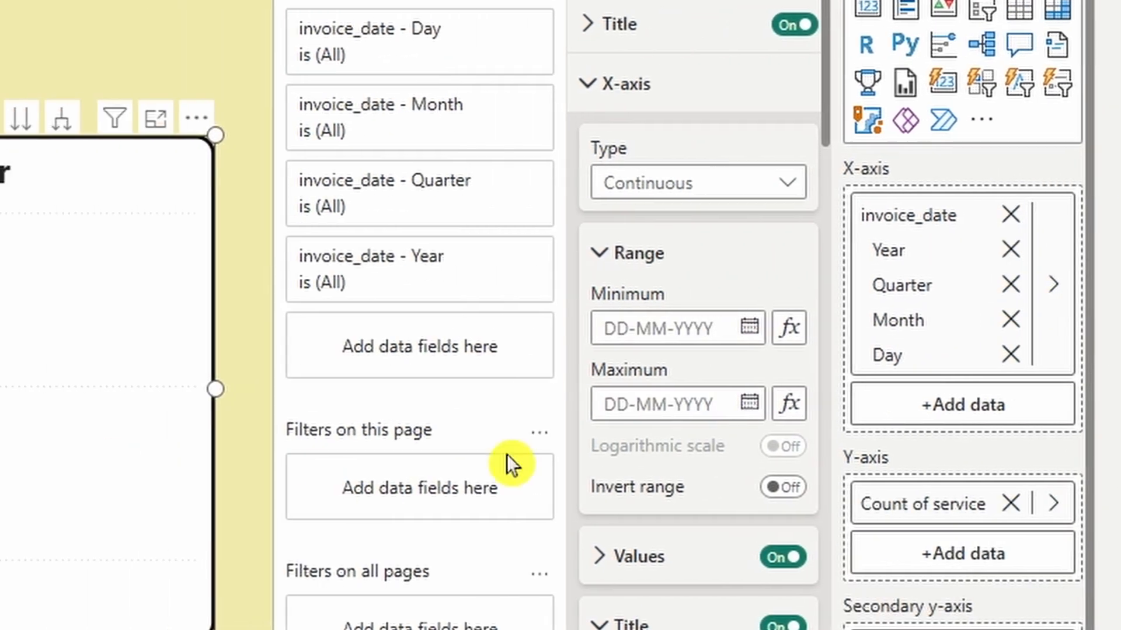
click(730, 250)
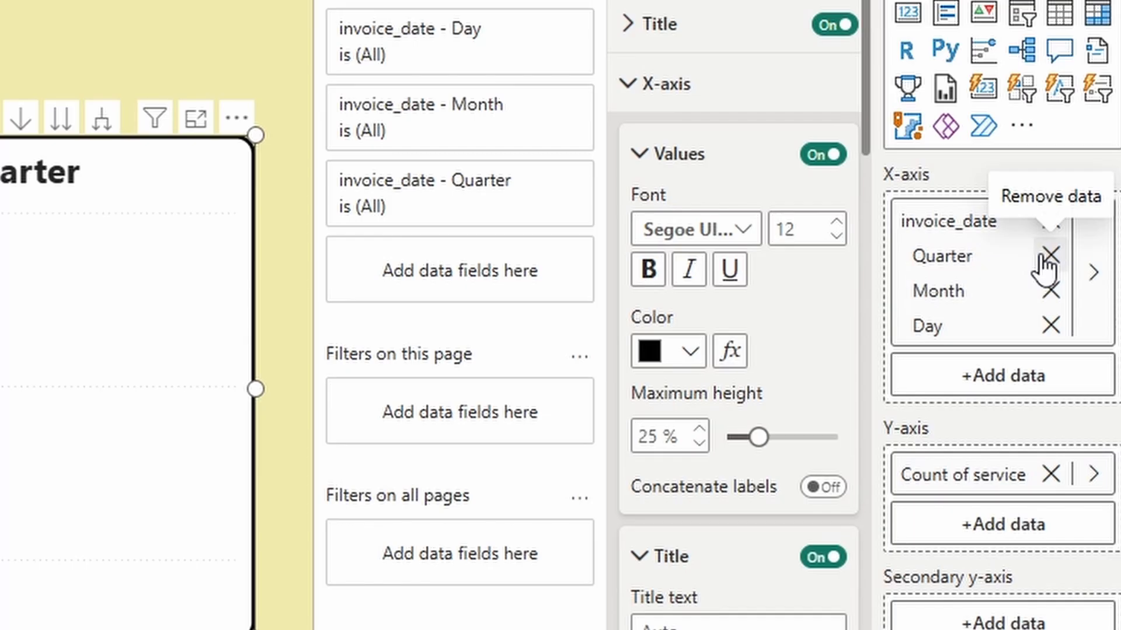
click(1043, 258)
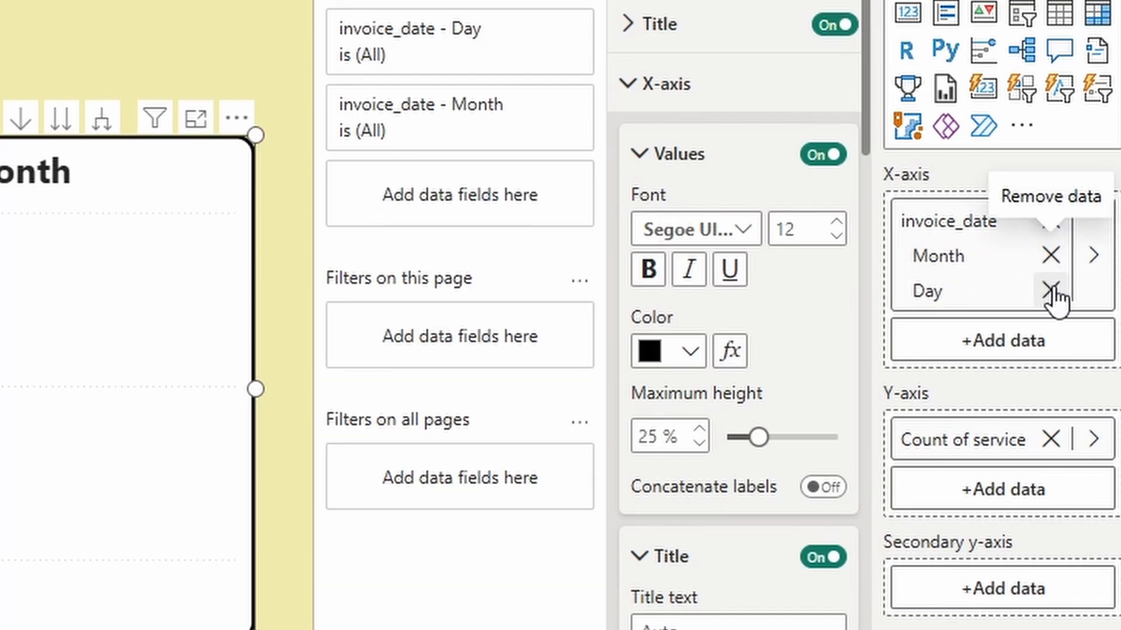
click(1050, 292)
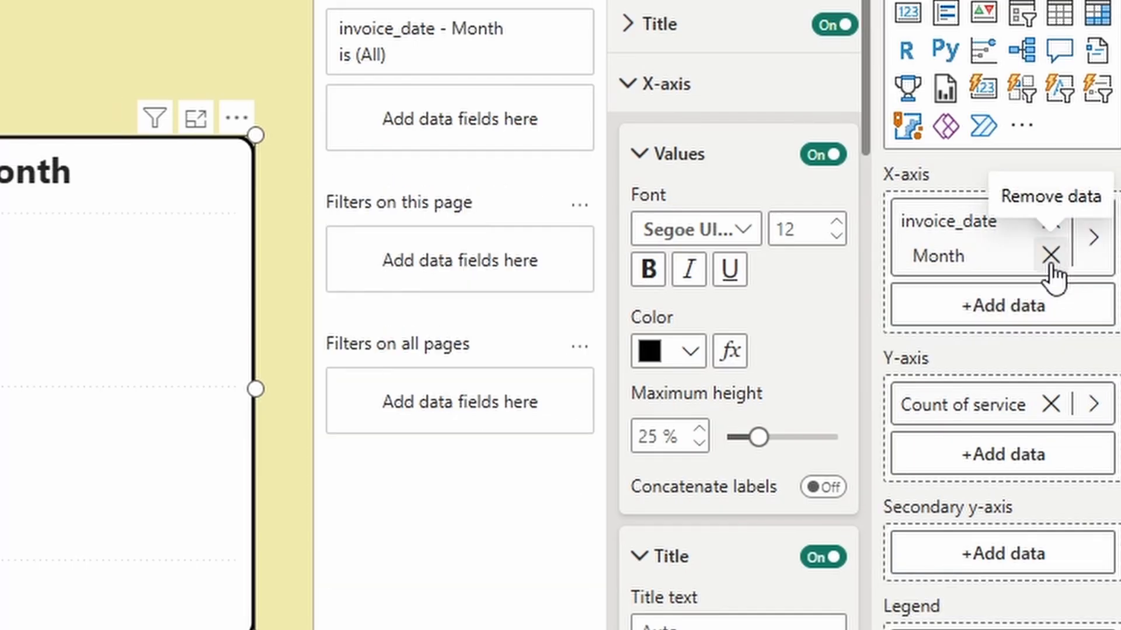
click(1051, 222)
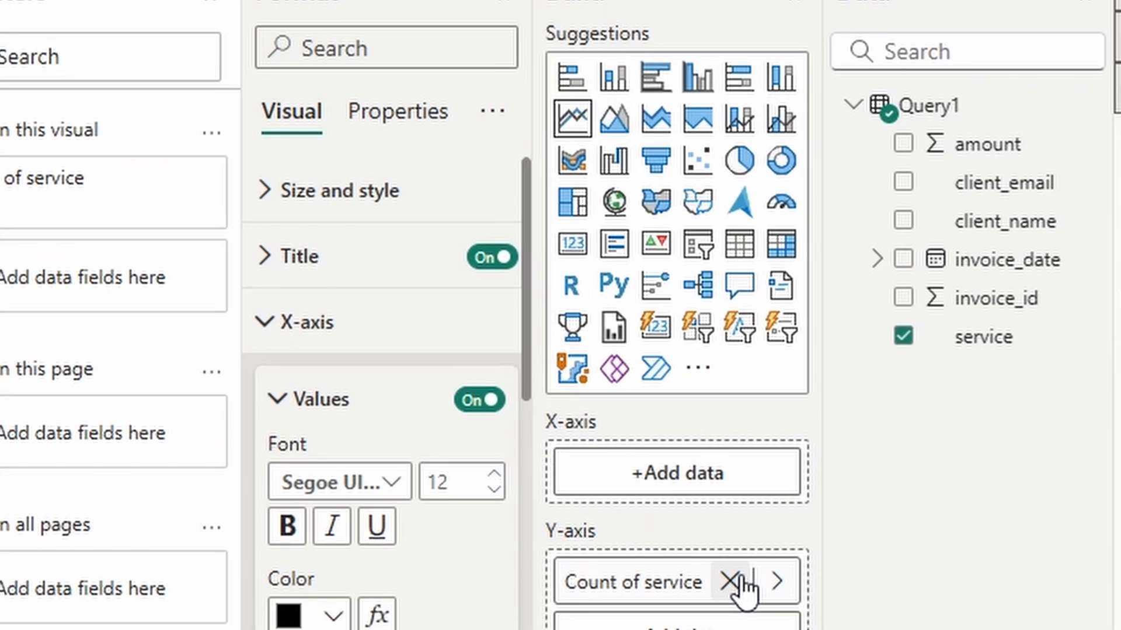
click(1050, 319)
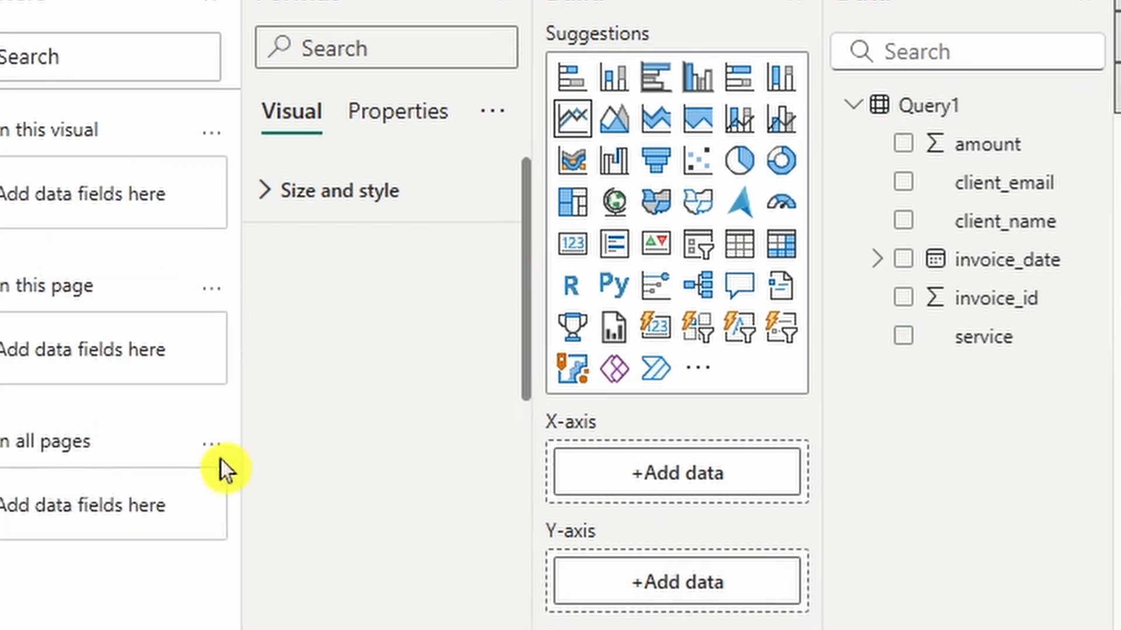
- Convert the empty line chart to a table with the columns client_name, invoice_date, service and amount
click(739, 252)
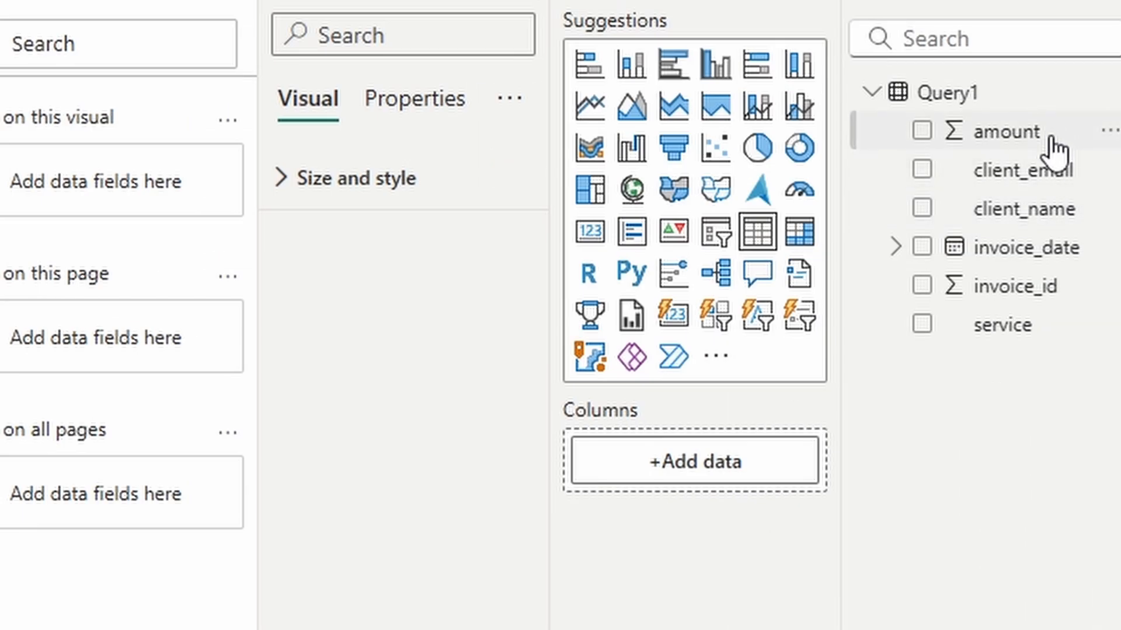
drag(1053, 210, 723, 461)
drag(1003, 277, 715, 530)
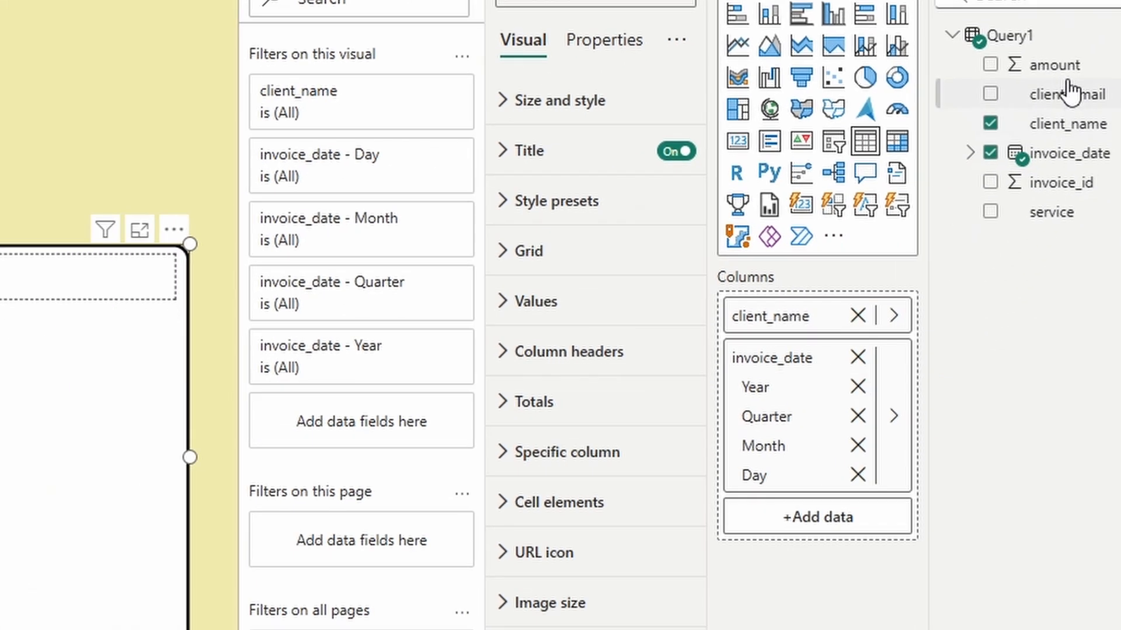
drag(1012, 328, 891, 448)
drag(965, 306, 836, 528)
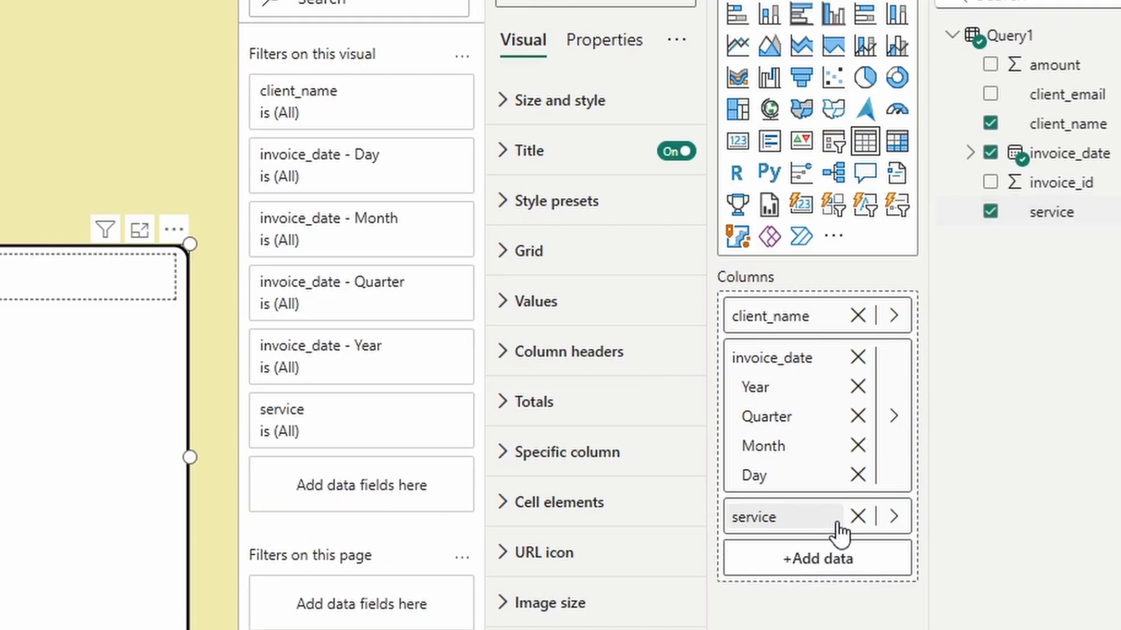
drag(1037, 79, 817, 557)
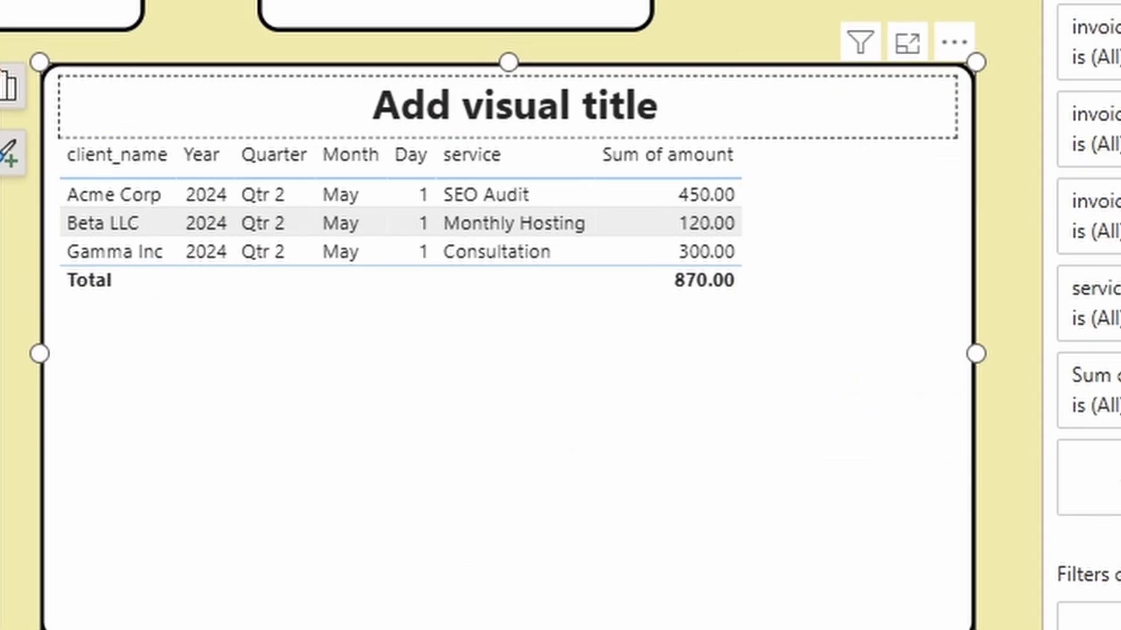
- Shrink the table to fit its rows and title it INVOICE DETAILS
drag(973, 628, 817, 342)
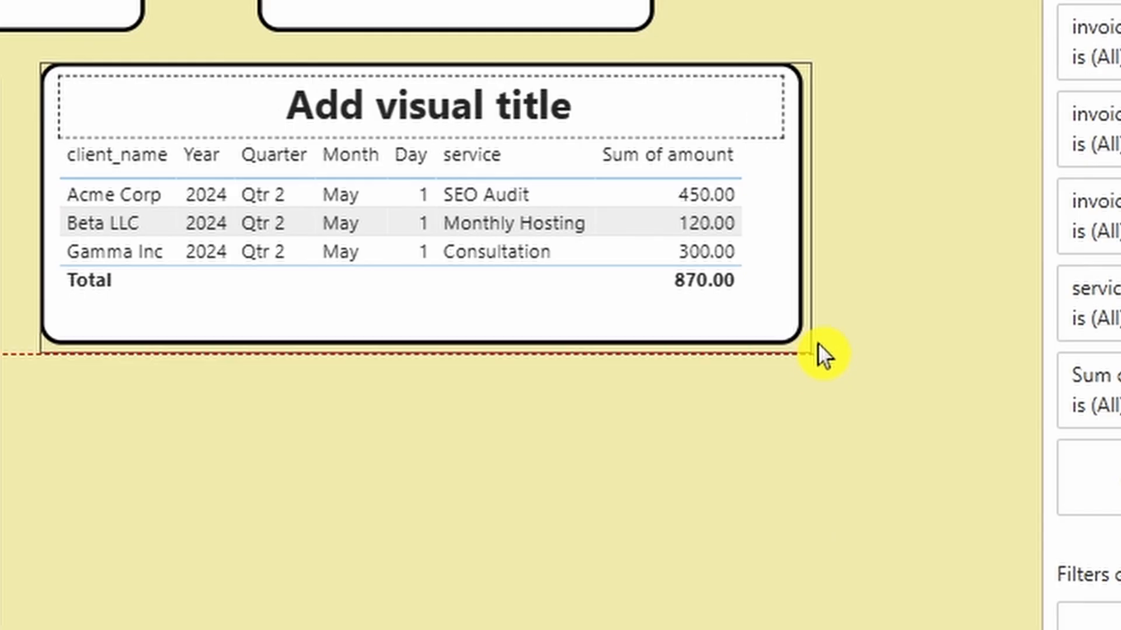
drag(817, 342, 817, 342)
click(898, 5)
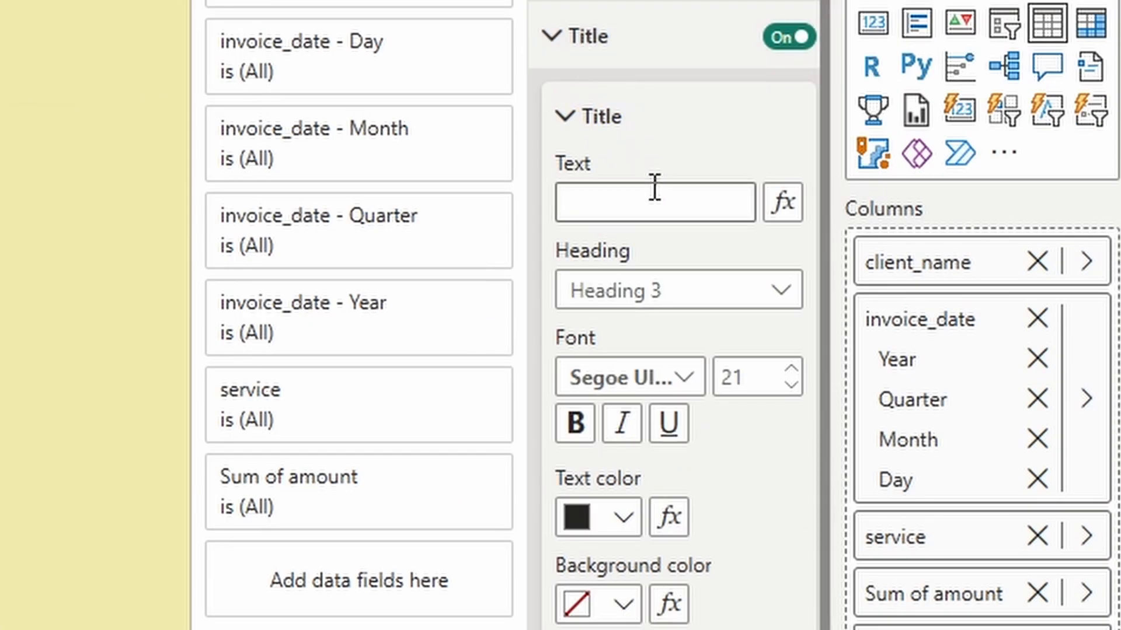
click(659, 205)
text(INVOICE DETAILS)
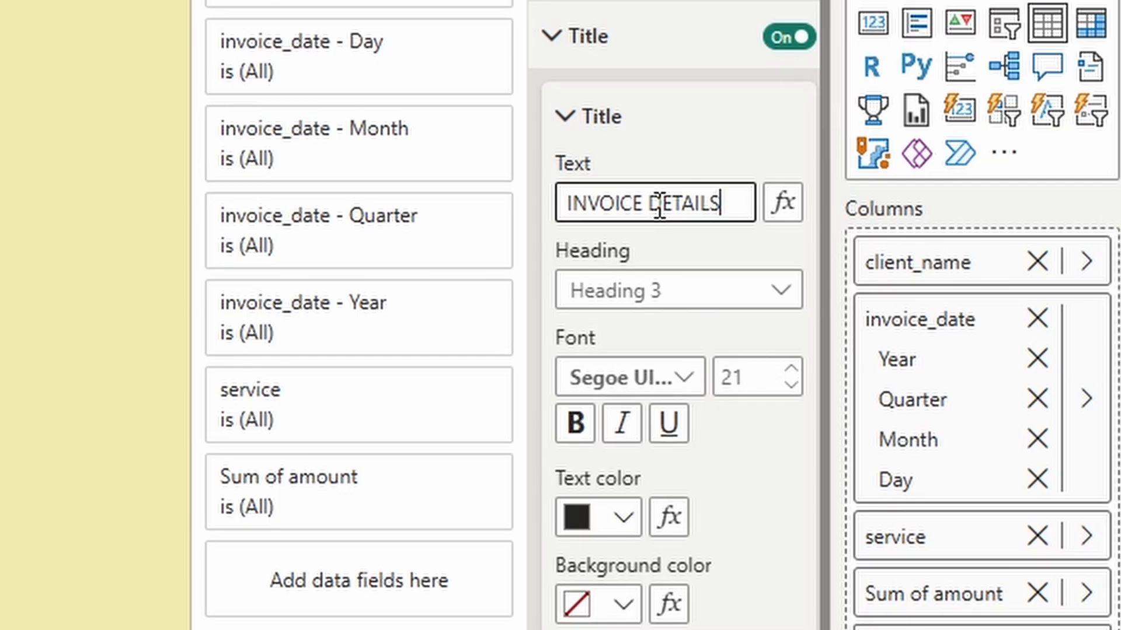
- Insert a slicer for the service field below the INVOICE DETAILS table
click(320, 596)
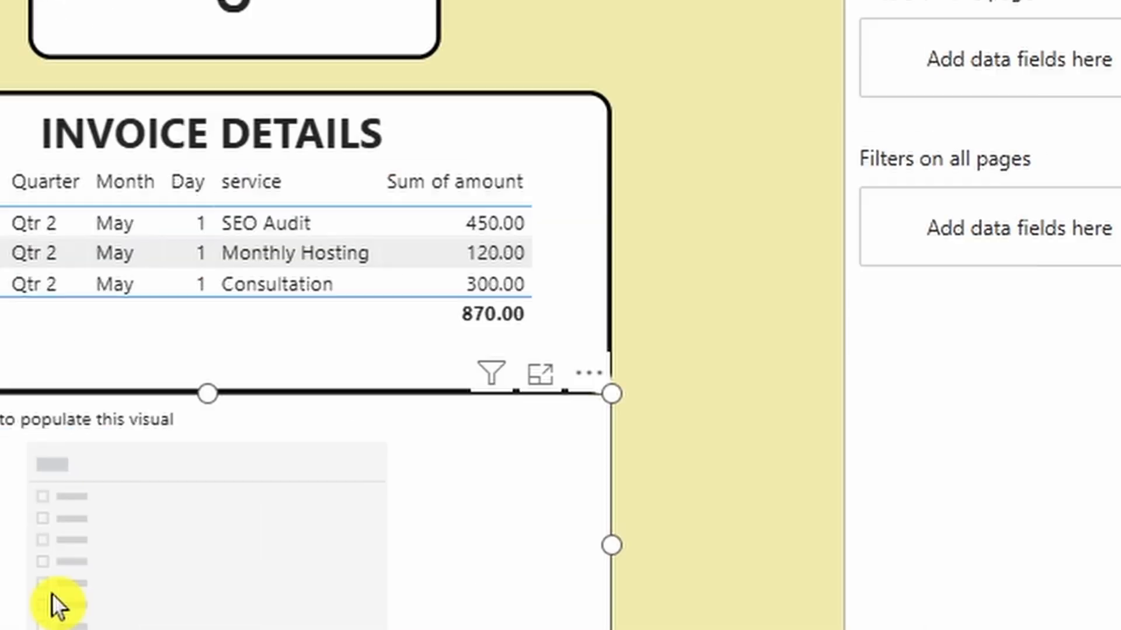
drag(51, 594, 434, 460)
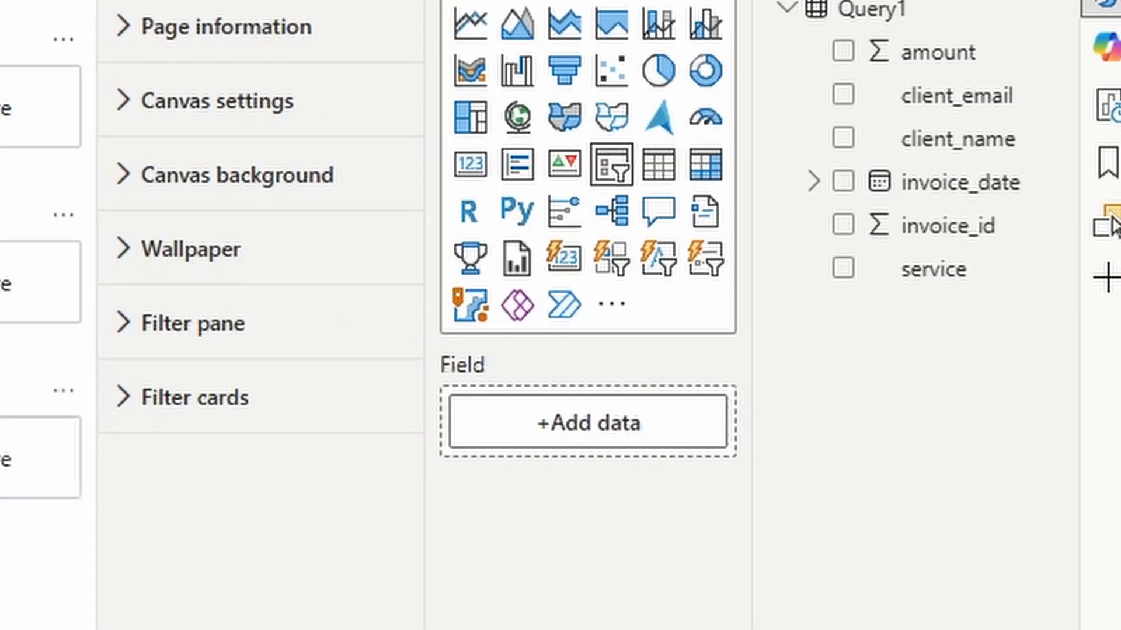
drag(992, 283, 654, 426)
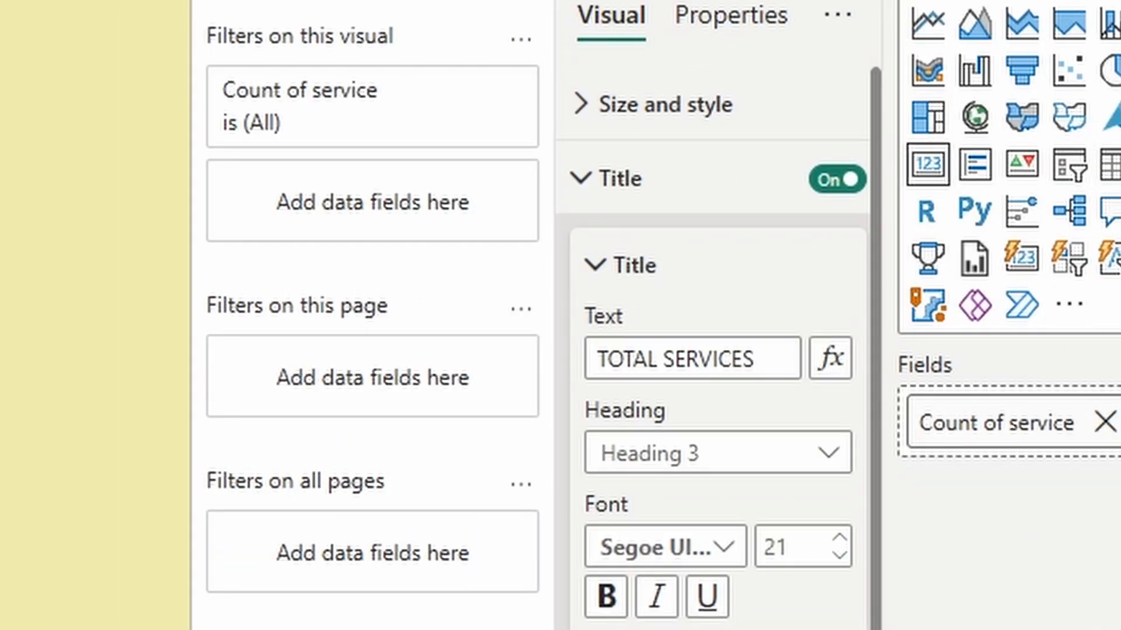
- Copy the TOTAL SERVICES card's formatting onto the slicer and title it SERVICE
click(1069, 166)
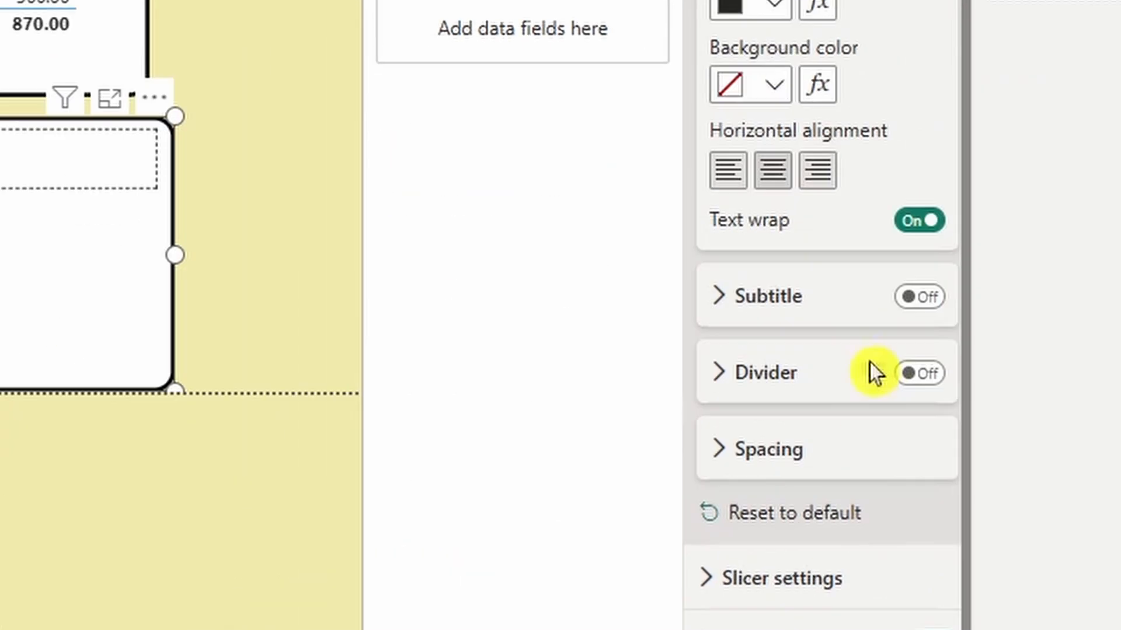
click(944, 545)
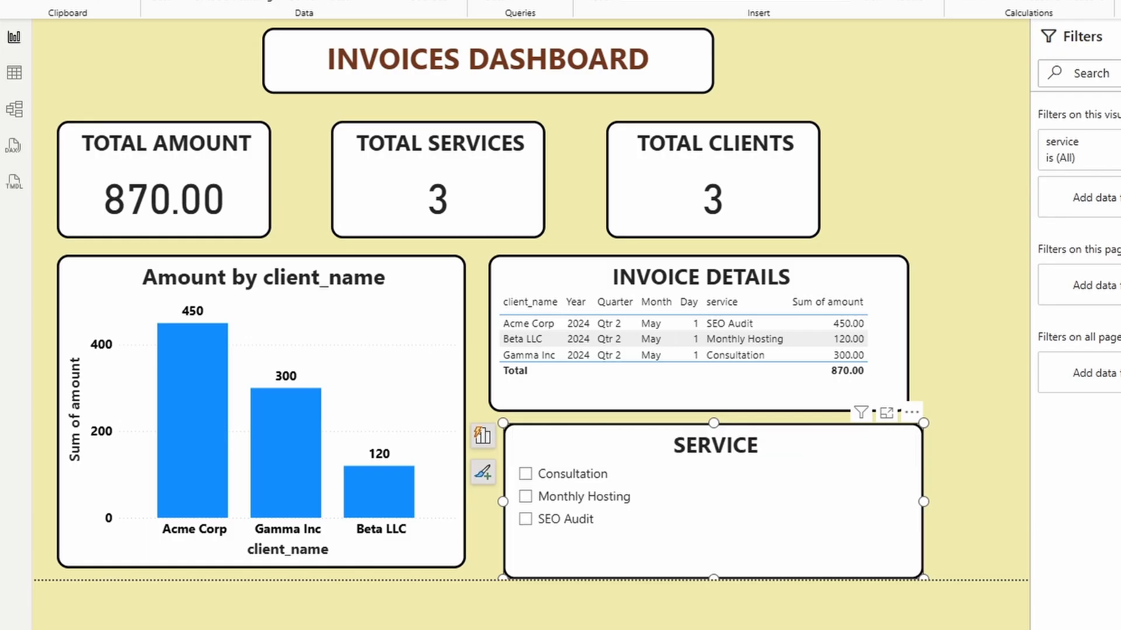
- Test the SERVICE slicer by filtering the dashboard with Consultation, Monthly Hosting and SEO Audit
click(557, 477)
click(562, 496)
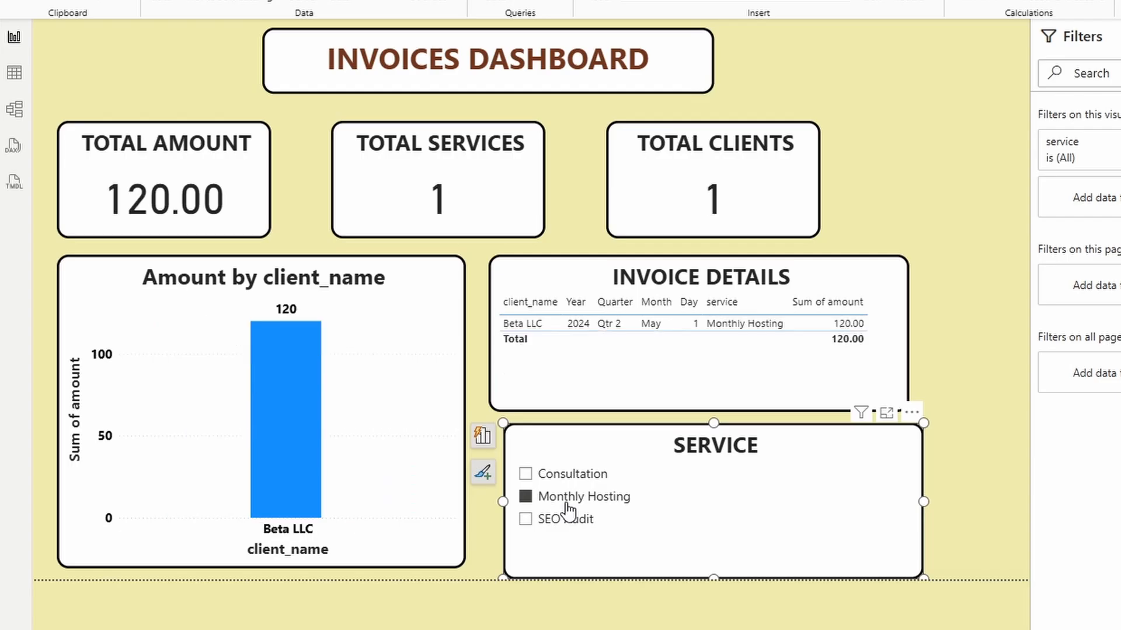
click(566, 501)
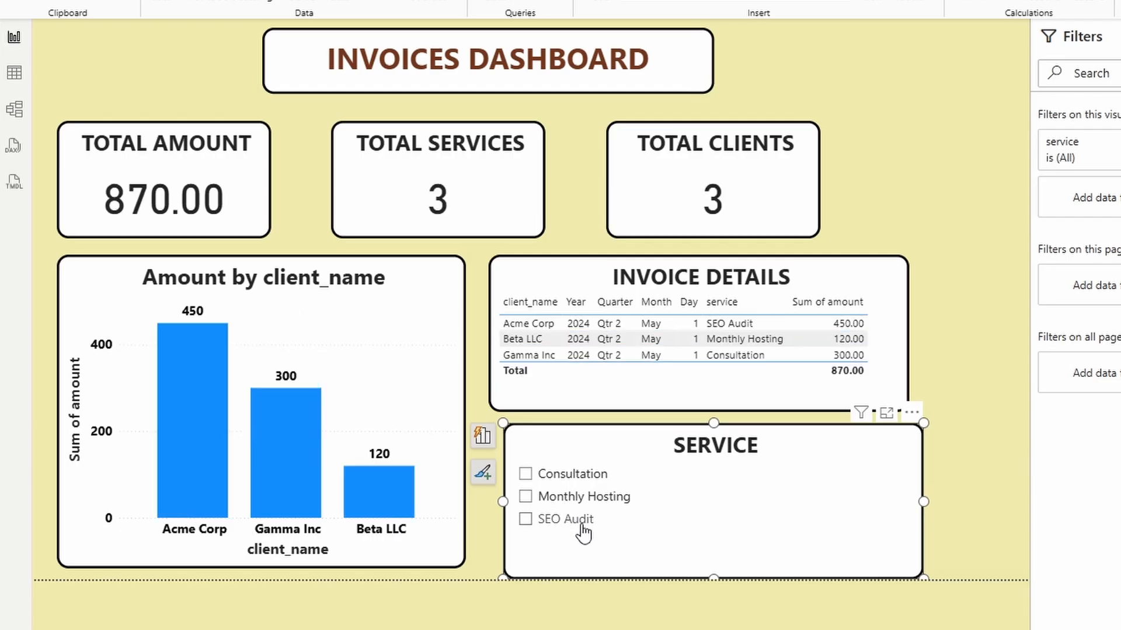
click(585, 526)
- Shrink the SERVICE slicer and place it beside the TOTAL CLIENTS card, and move the INVOICE DETAILS table slightly down
drag(921, 576, 937, 218)
mouse_move(803, 401)
mouse_down()
mouse_move(802, 506)
mouse_move(800, 422)
mouse_up()
click(804, 513)
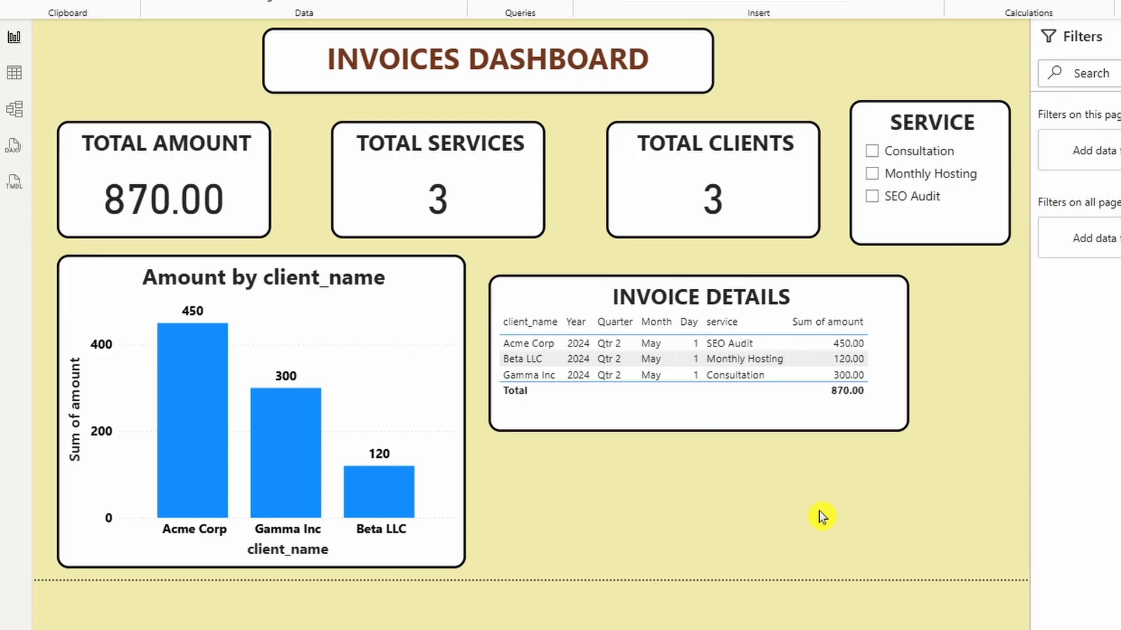
- Save the report as iNVOICE db eNG in the Datasets folder
key(ctrl+s)
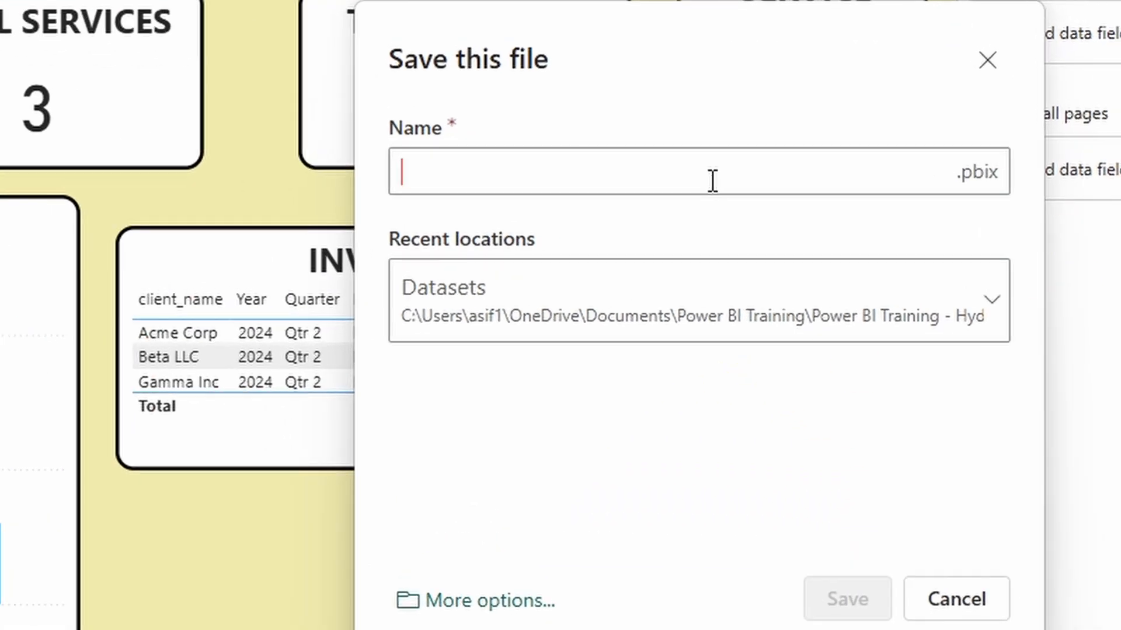
text(iNVOICE db eNG)
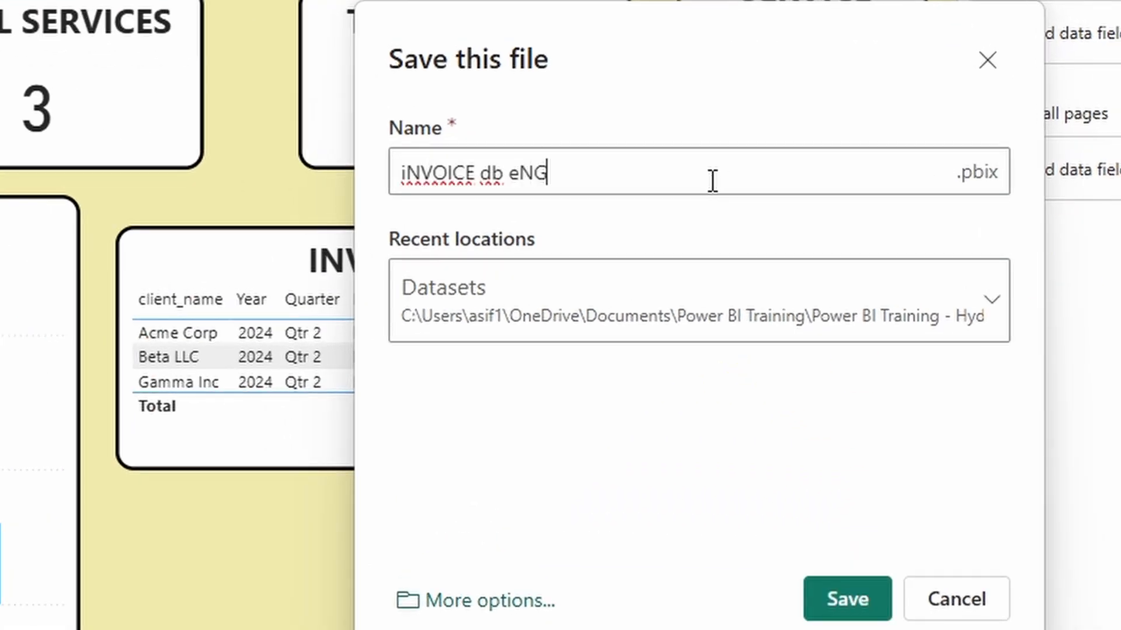
click(872, 600)
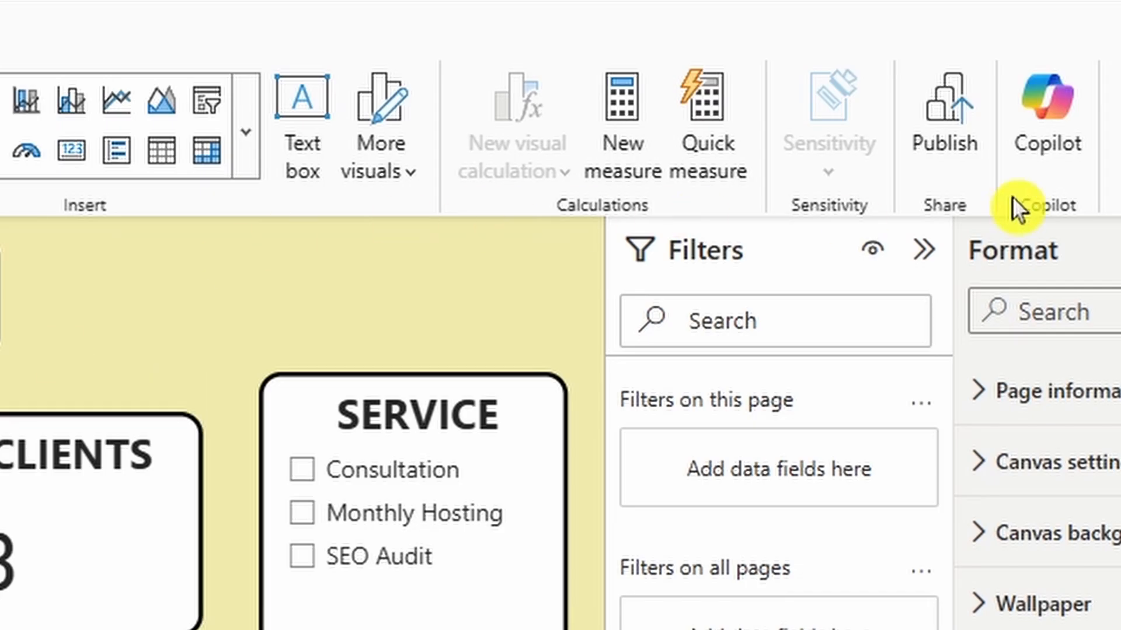
- Publish the report to the Test workspace and dismiss the publishing dialog
click(950, 129)
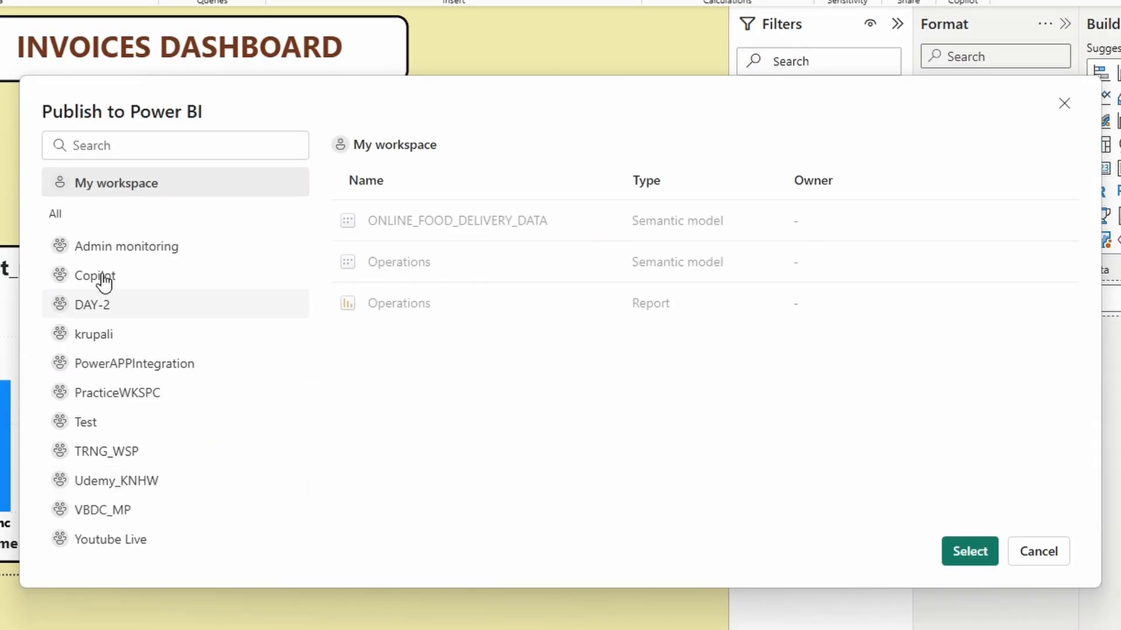
click(104, 424)
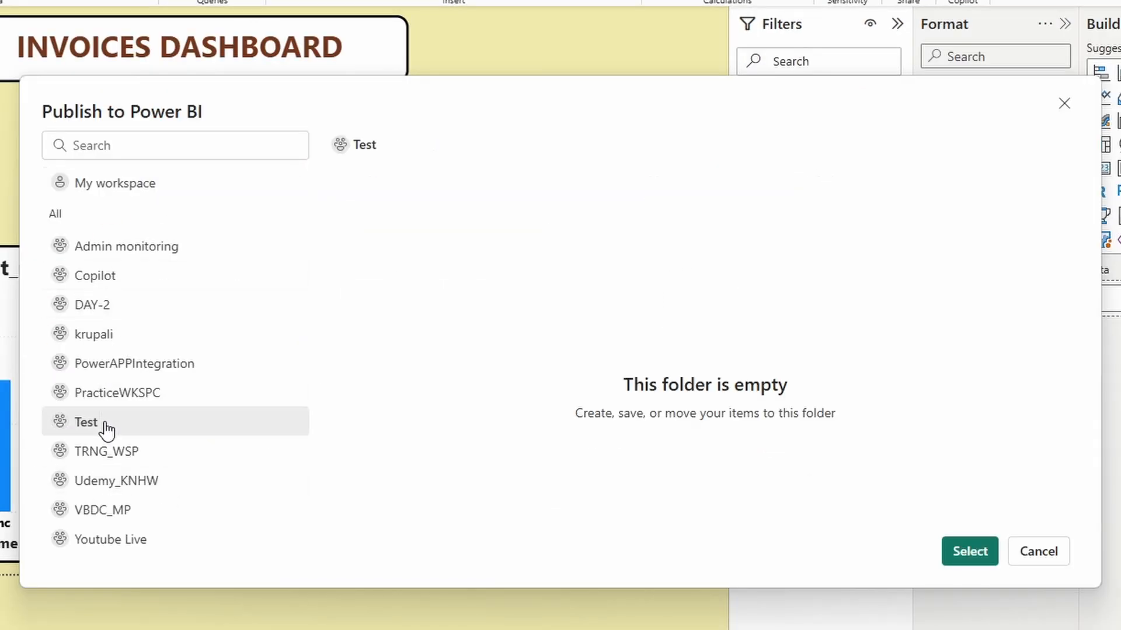
click(964, 552)
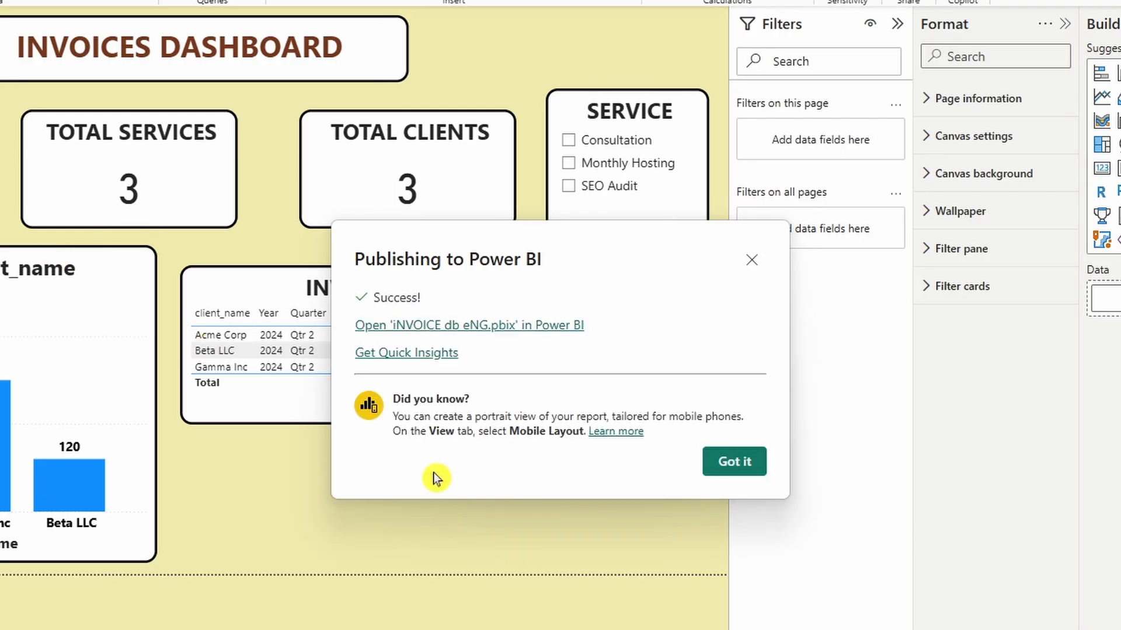
click(725, 464)
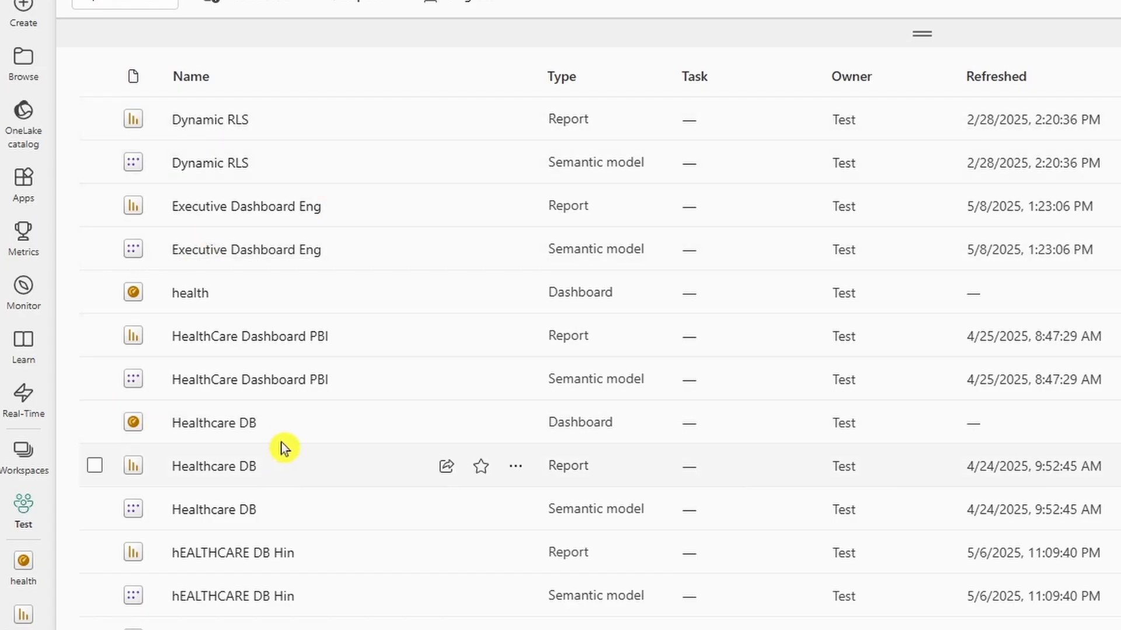
- Switch to the Power BI service and open the published iNVOICE db eNG report in the Test workspace
scroll(293, 339, down, 5)
scroll(293, 337, down, 1)
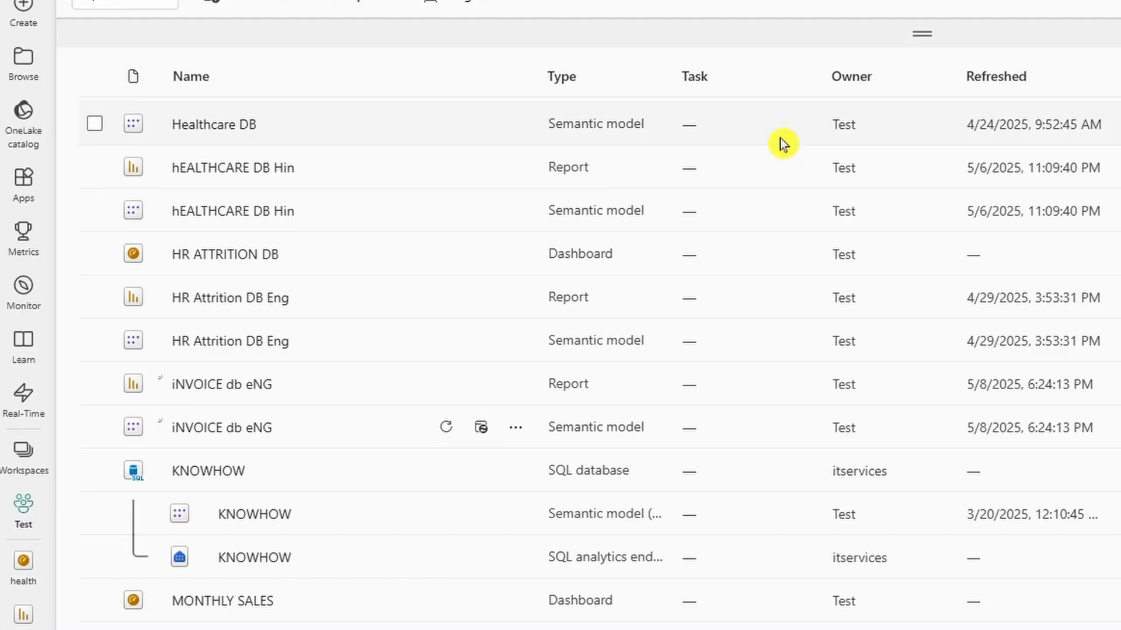
click(240, 391)
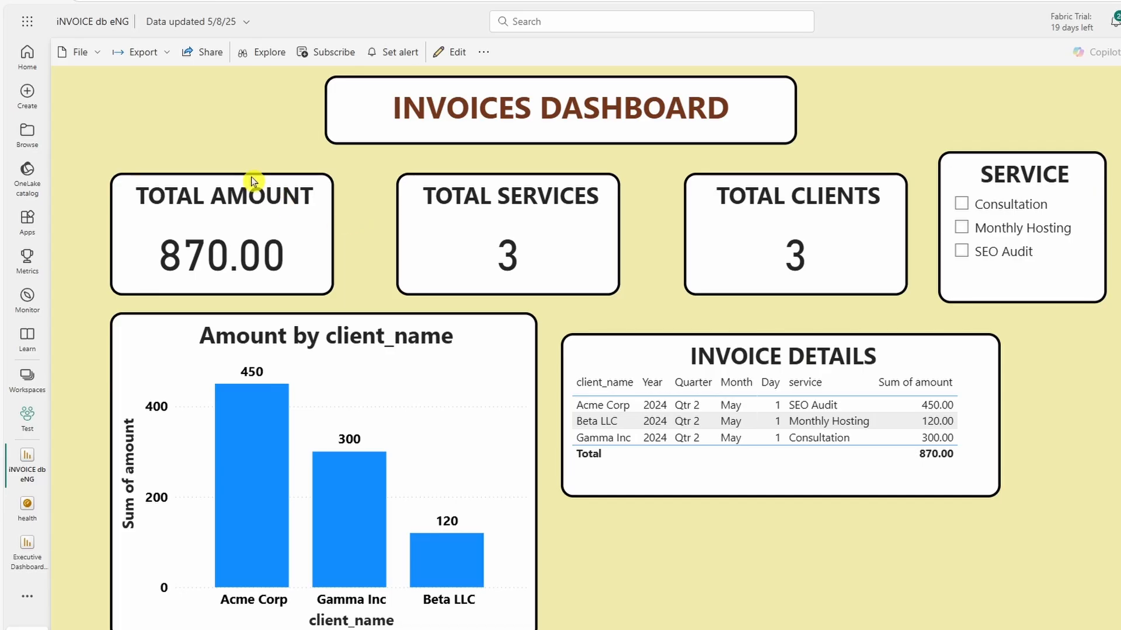
- Edit the report, pin the TOTAL AMOUNT card to the existing health dashboard and go to that dashboard
click(437, 54)
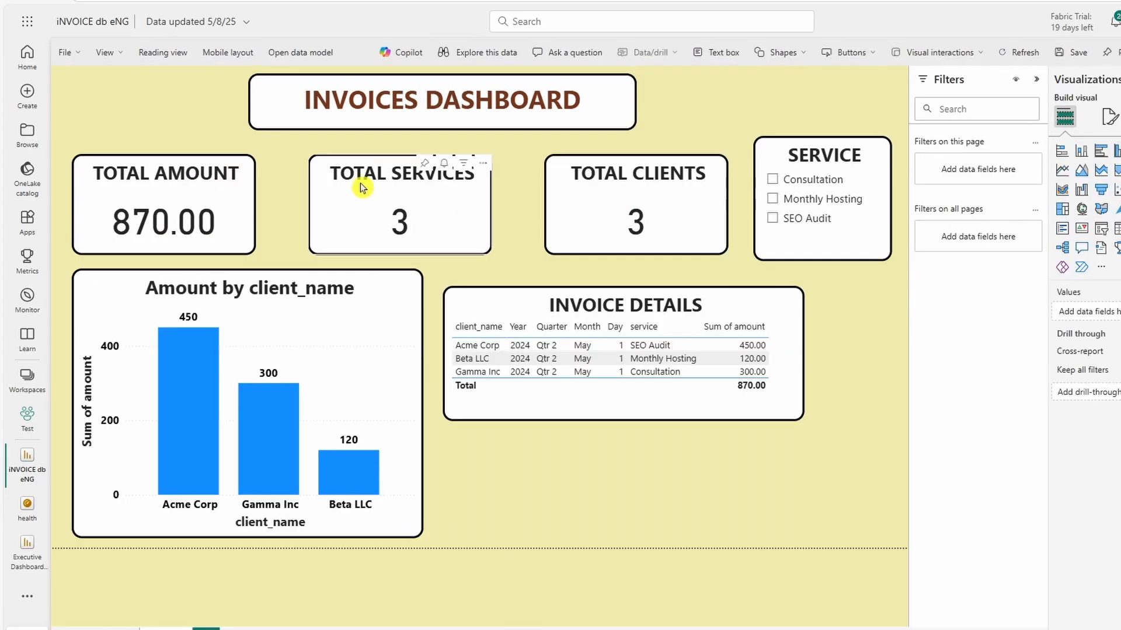
click(190, 165)
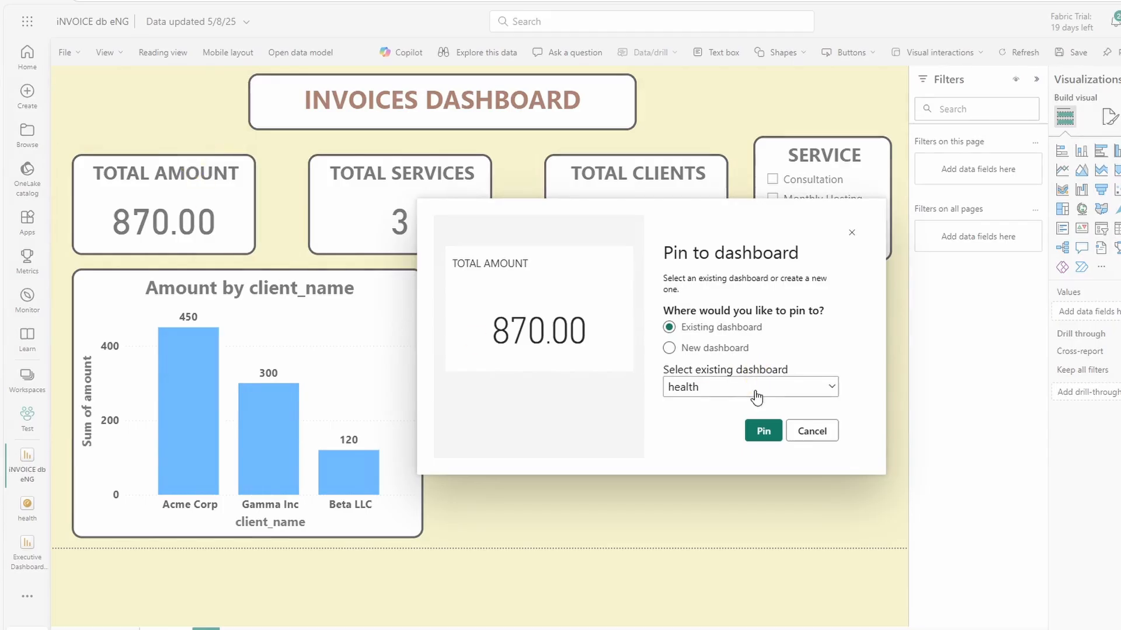
click(771, 435)
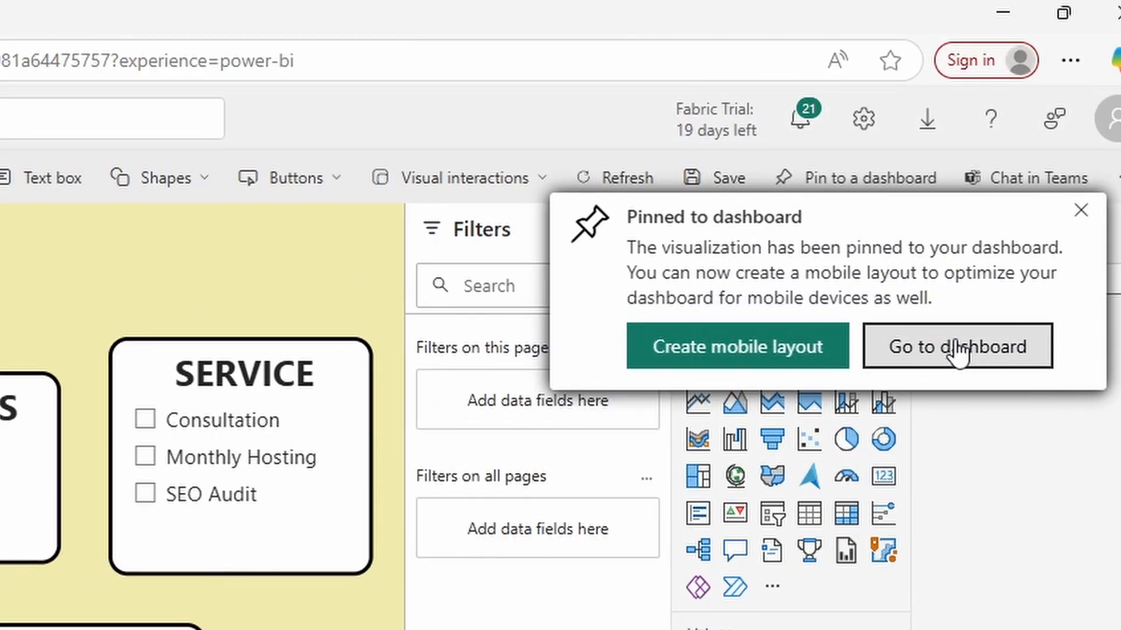
click(956, 349)
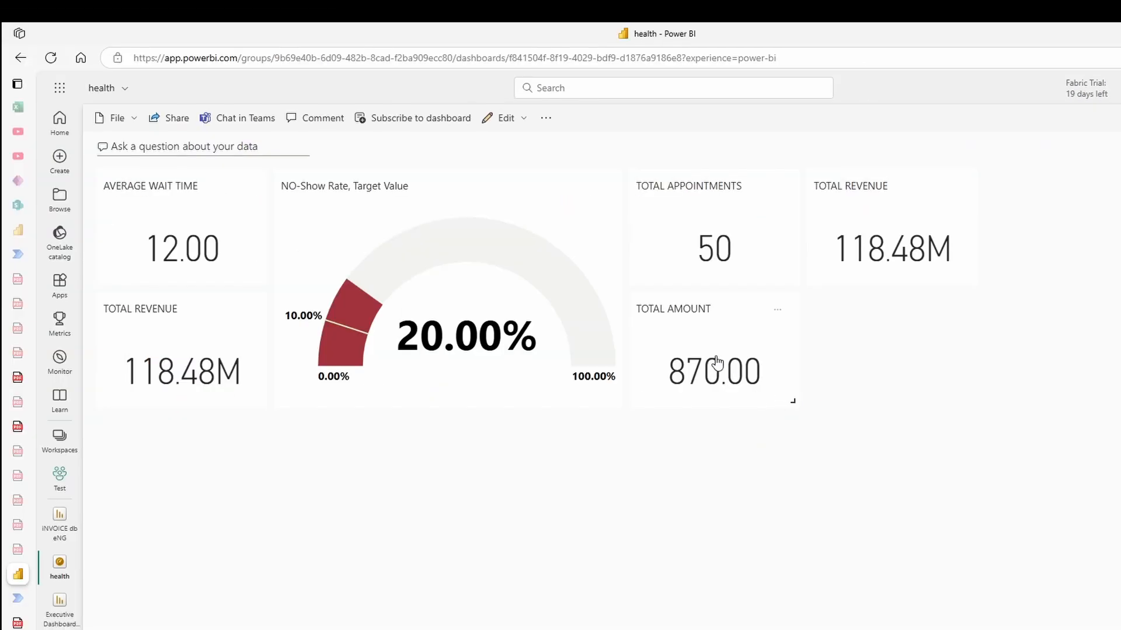
- Add an alert rule with email to the TOTAL AMOUNT tile for values below 870, save it and reopen the tile's alert settings
click(776, 309)
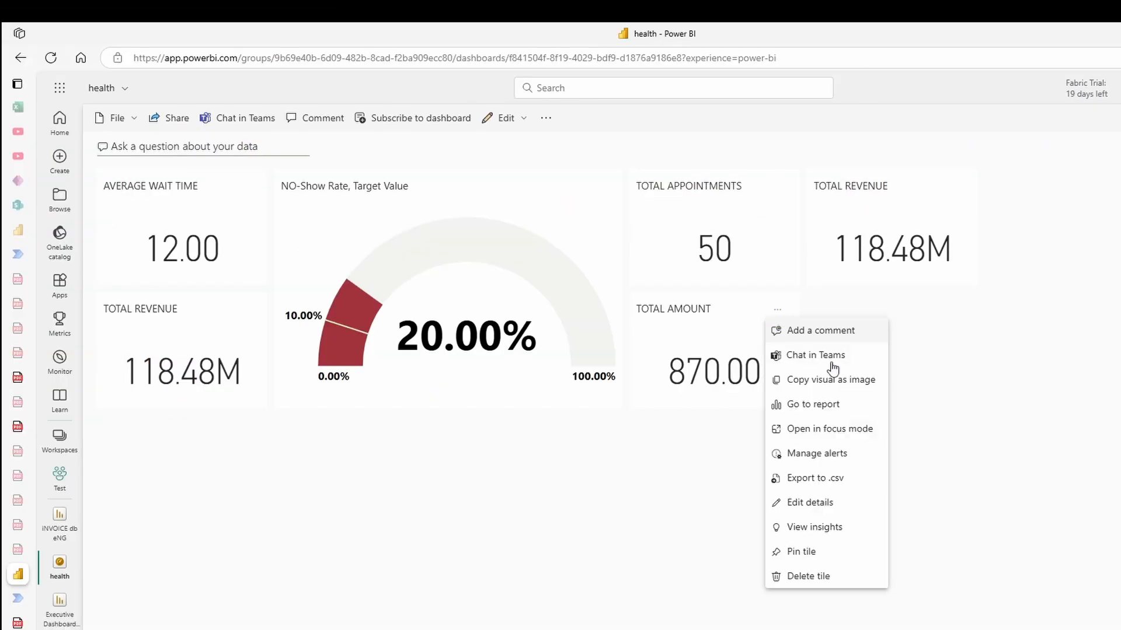
click(840, 455)
click(866, 98)
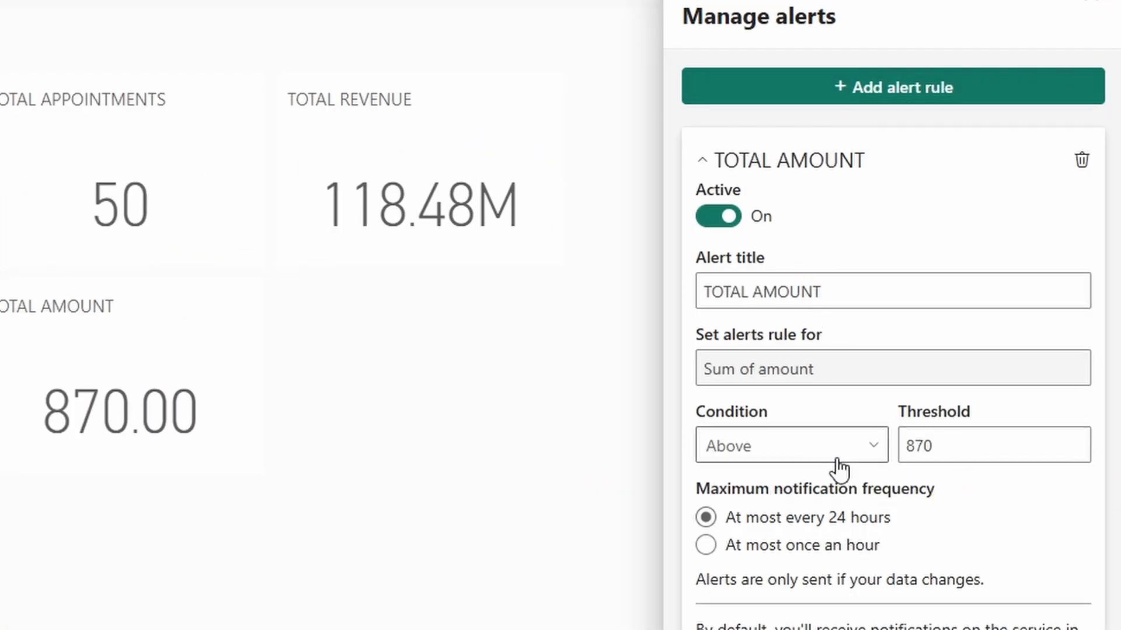
click(859, 453)
click(847, 527)
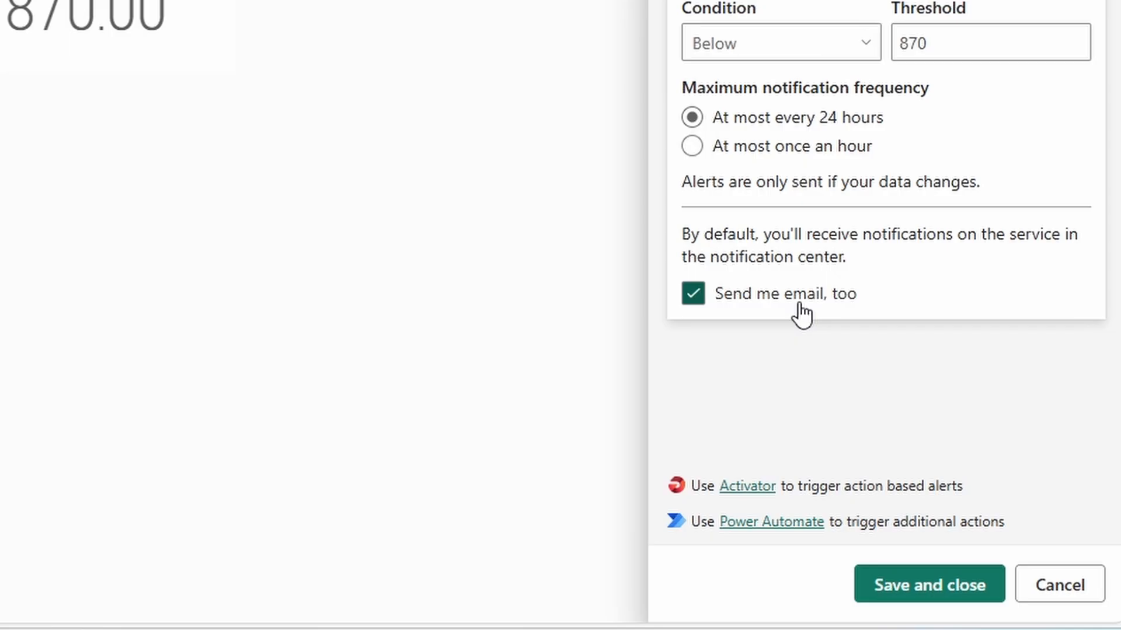
click(918, 588)
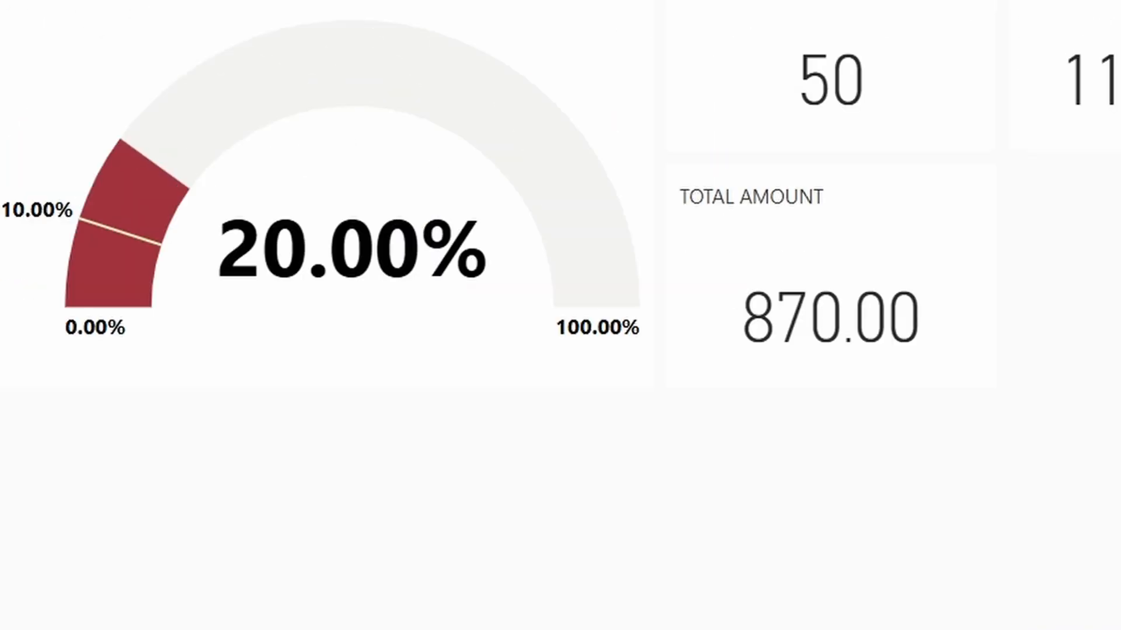
click(950, 198)
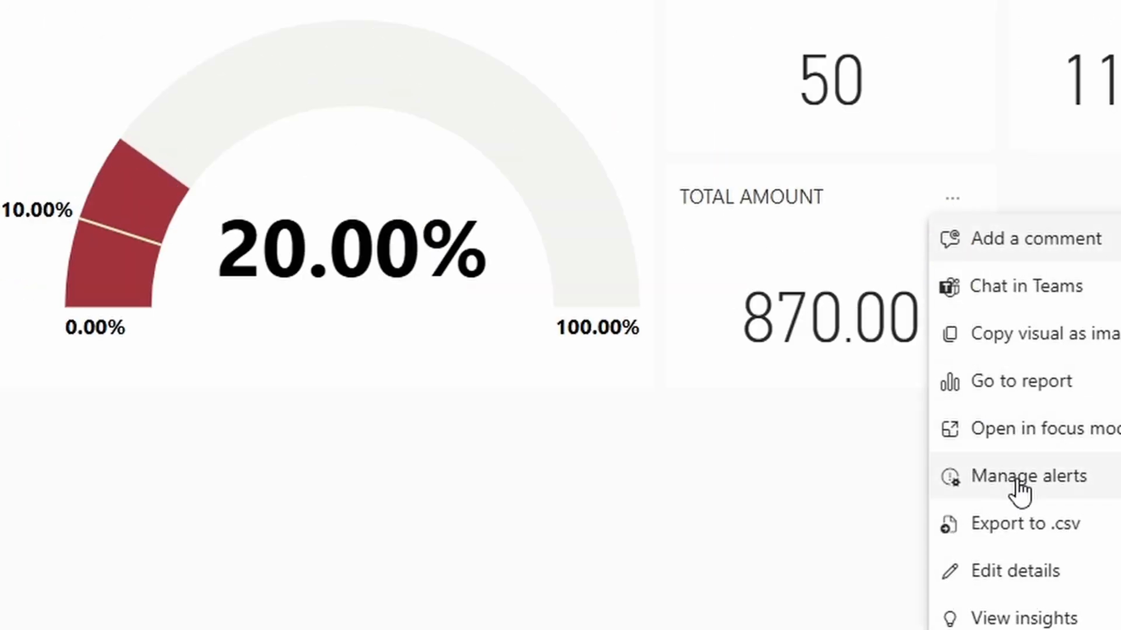
click(1017, 493)
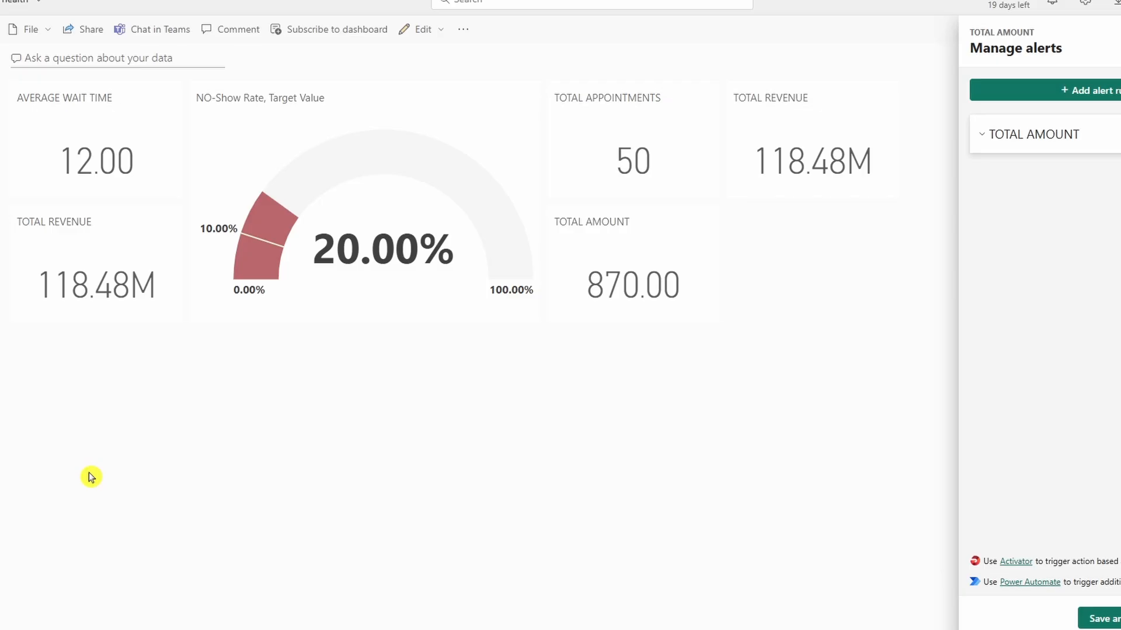
- Return to the iNVOICE db eNG report for editing and add a Power Automate visual below the INVOICE DETAILS table
click(1, 478)
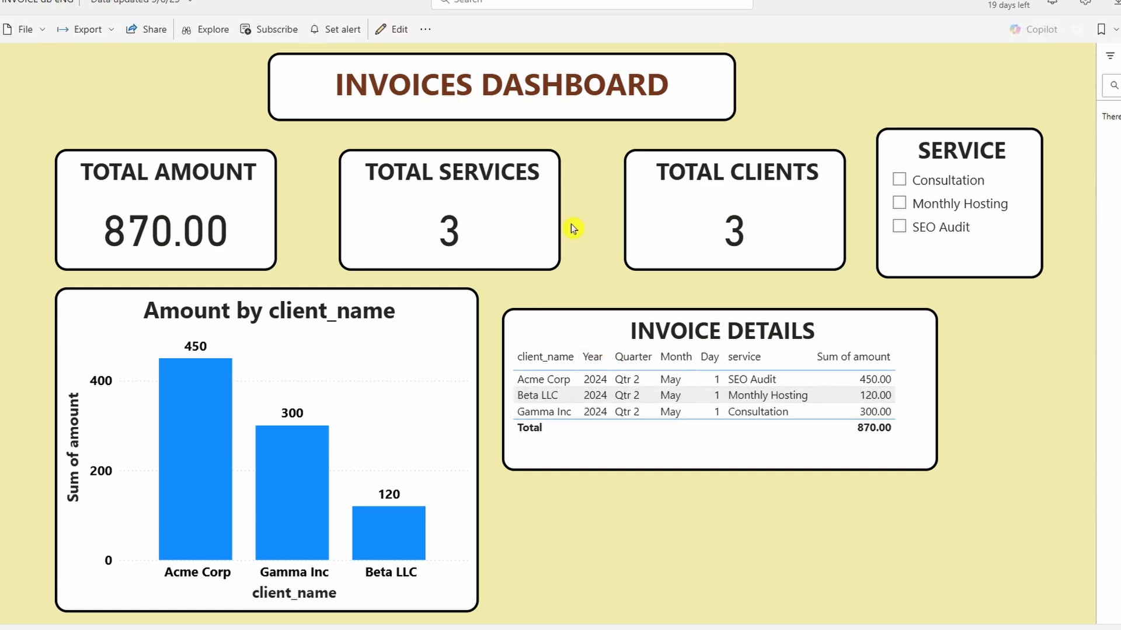
click(382, 31)
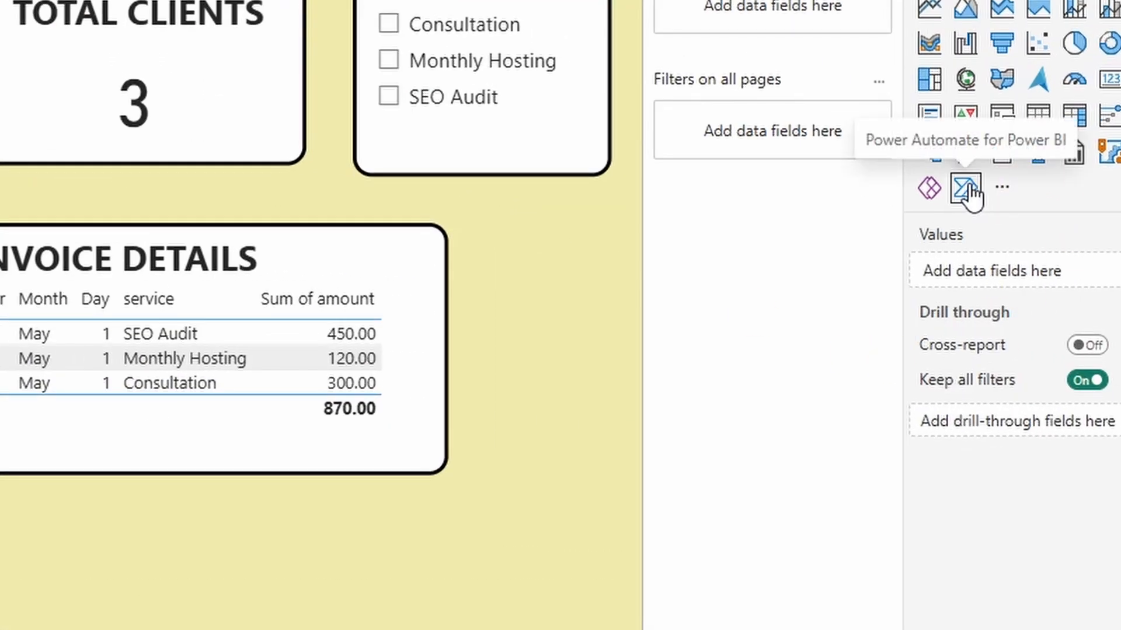
click(966, 189)
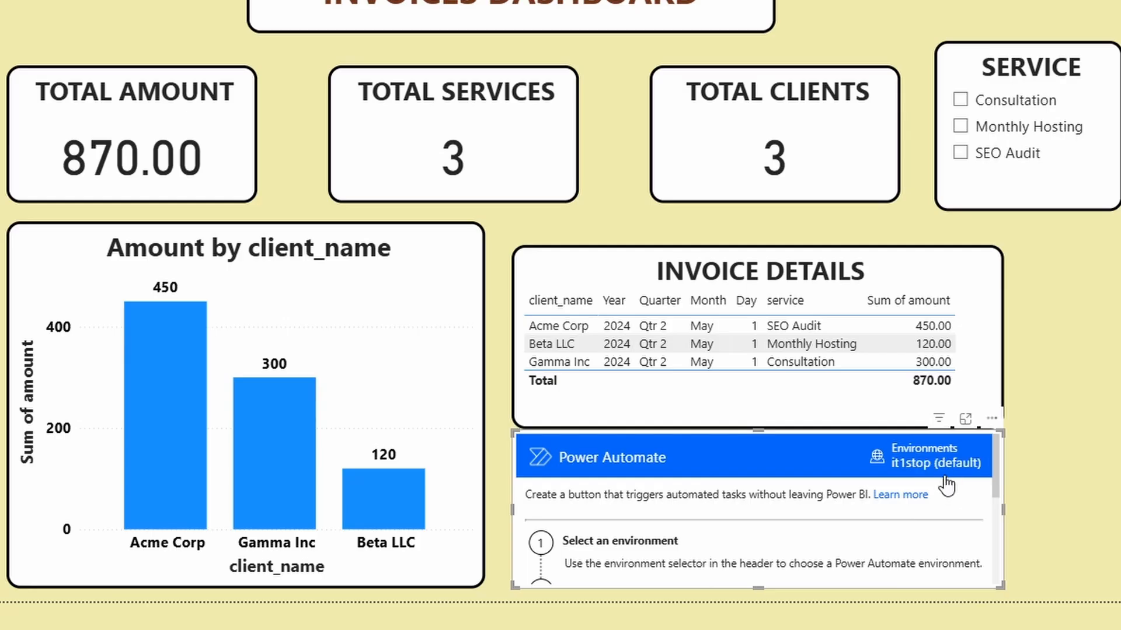
- Edit the Power Automate visual and create a flow from the template Trigger a Power BI button with a custom action
click(994, 426)
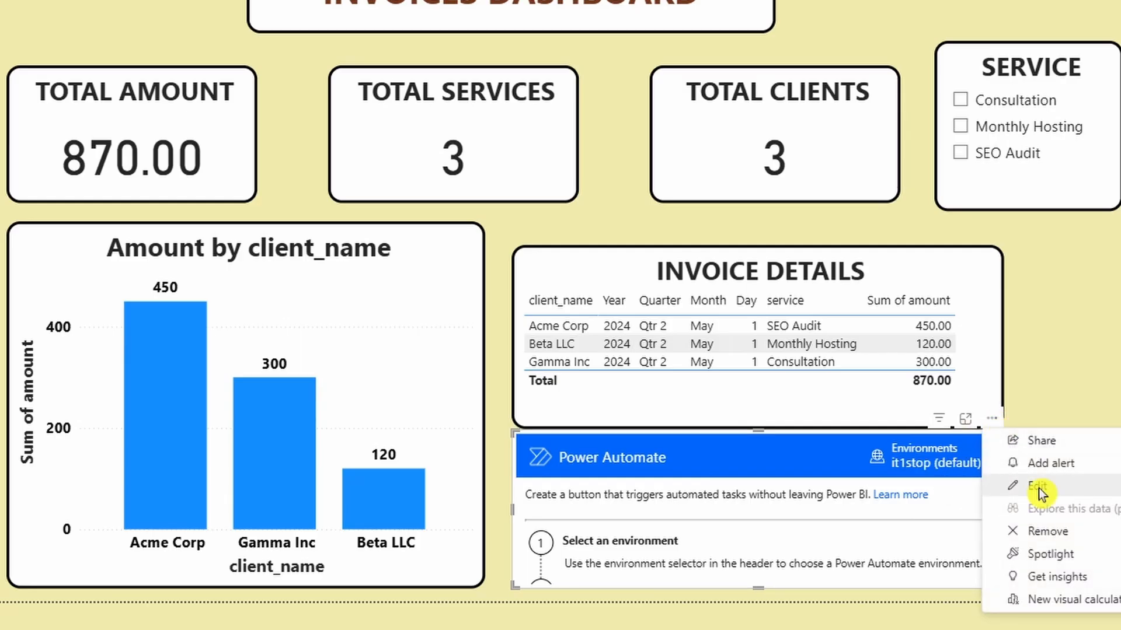
click(1038, 488)
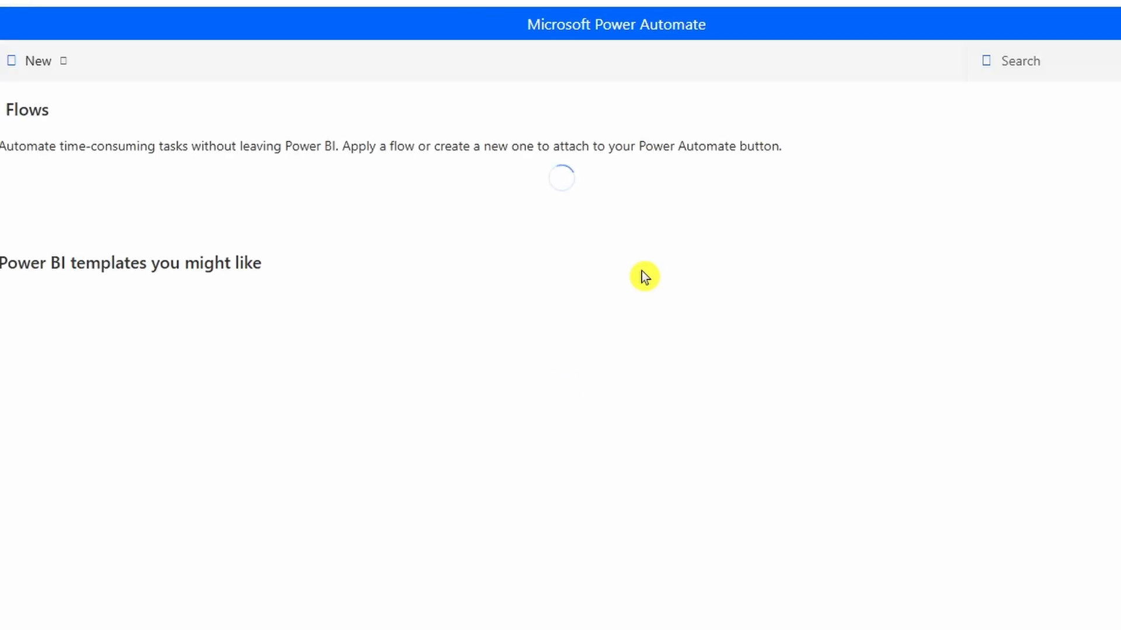
scroll(686, 294, down, 6)
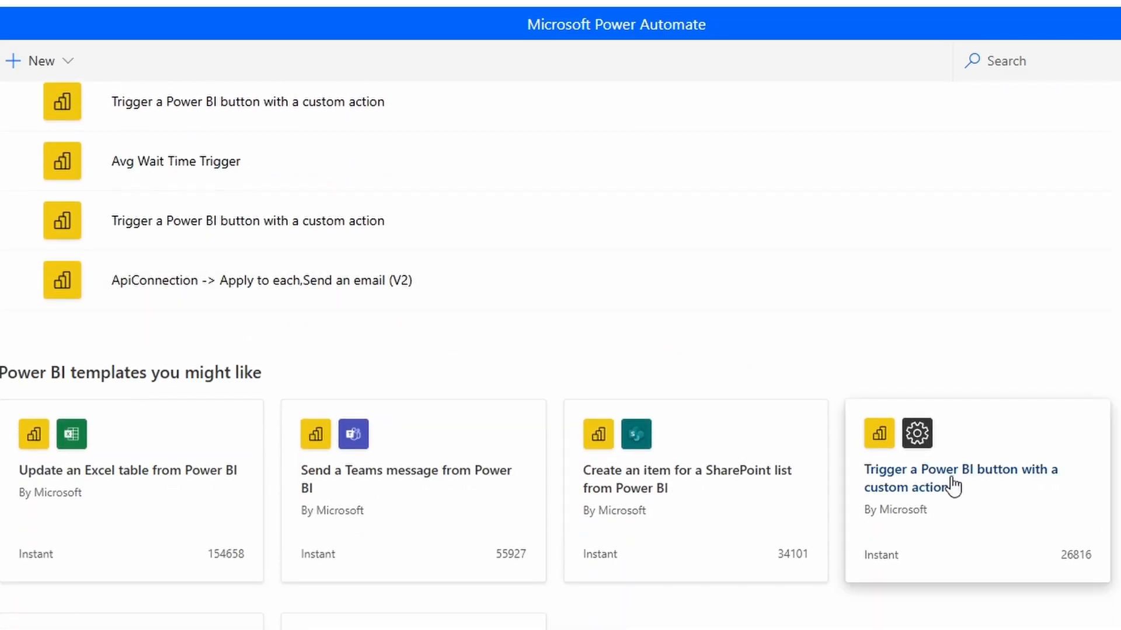
click(952, 485)
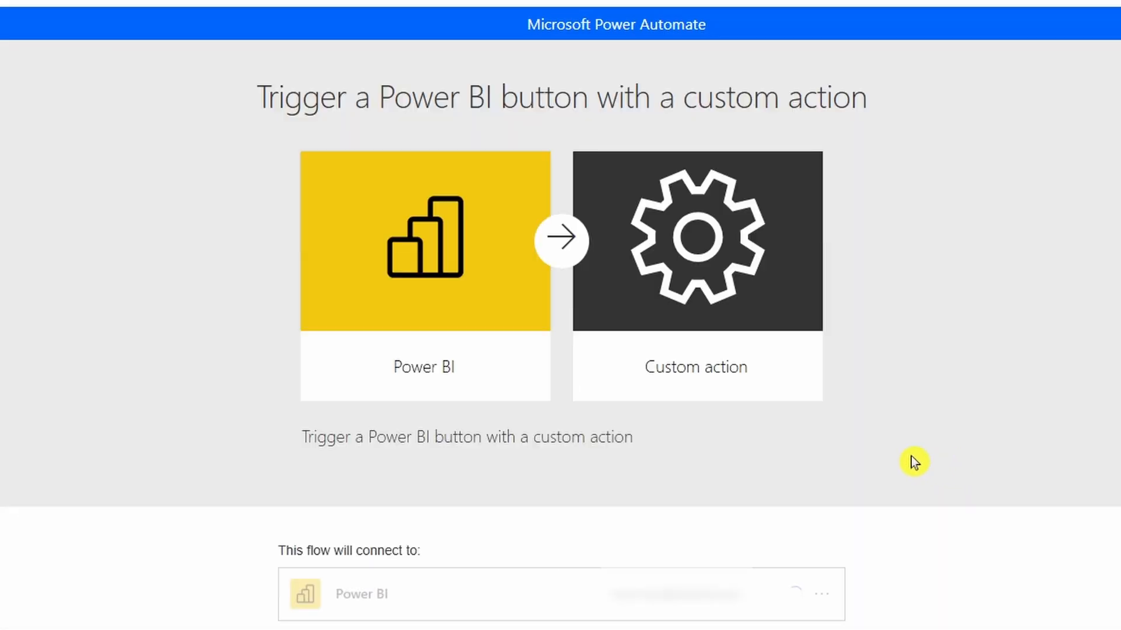
scroll(575, 604, down, 2)
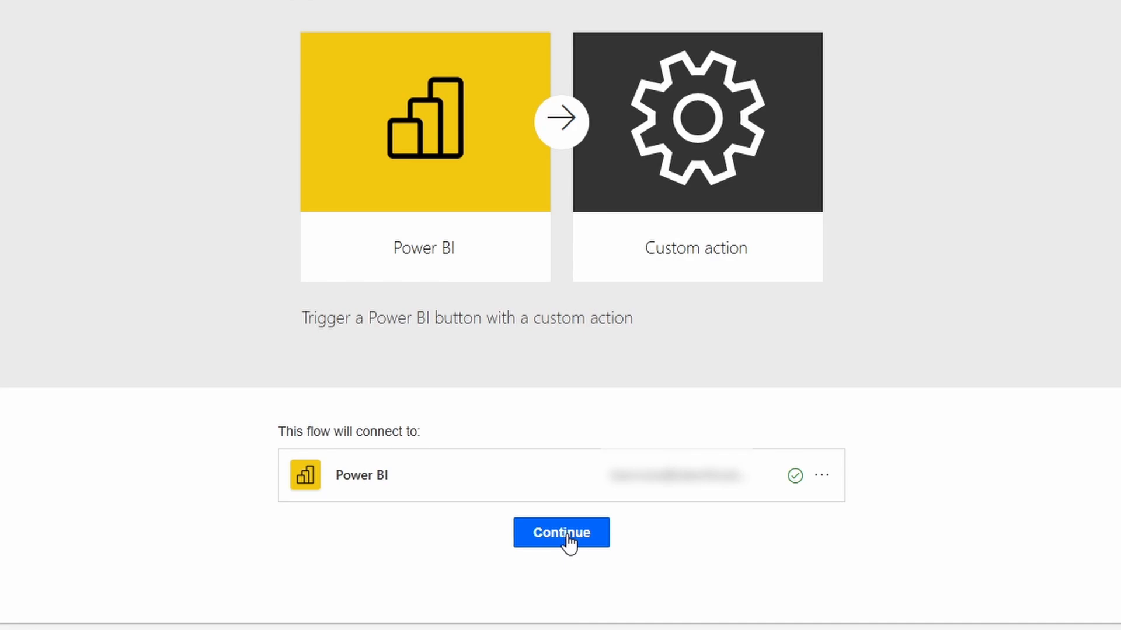
click(566, 535)
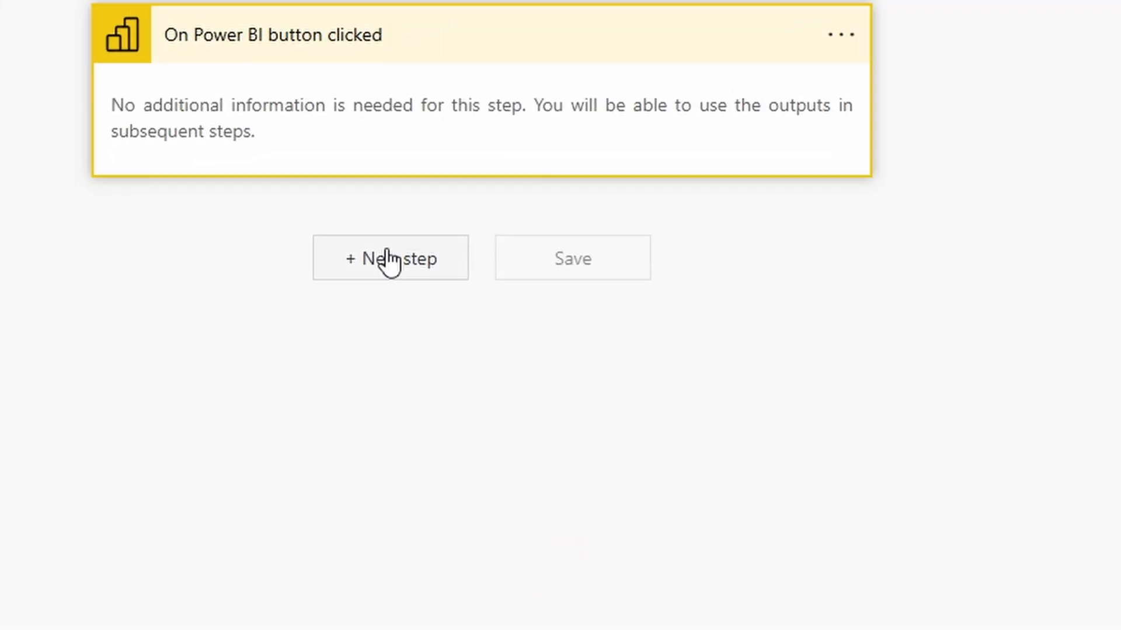
- Add the Office 365 Outlook action Send an email (V2) after the On Power BI button clicked trigger
click(388, 259)
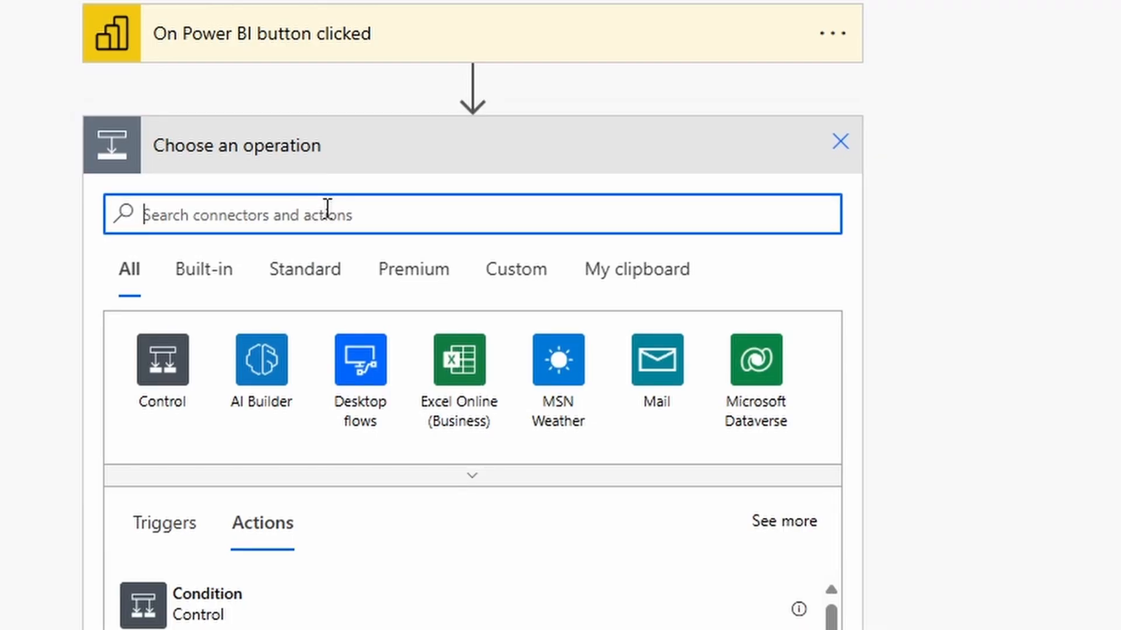
text(SEND AN EM)
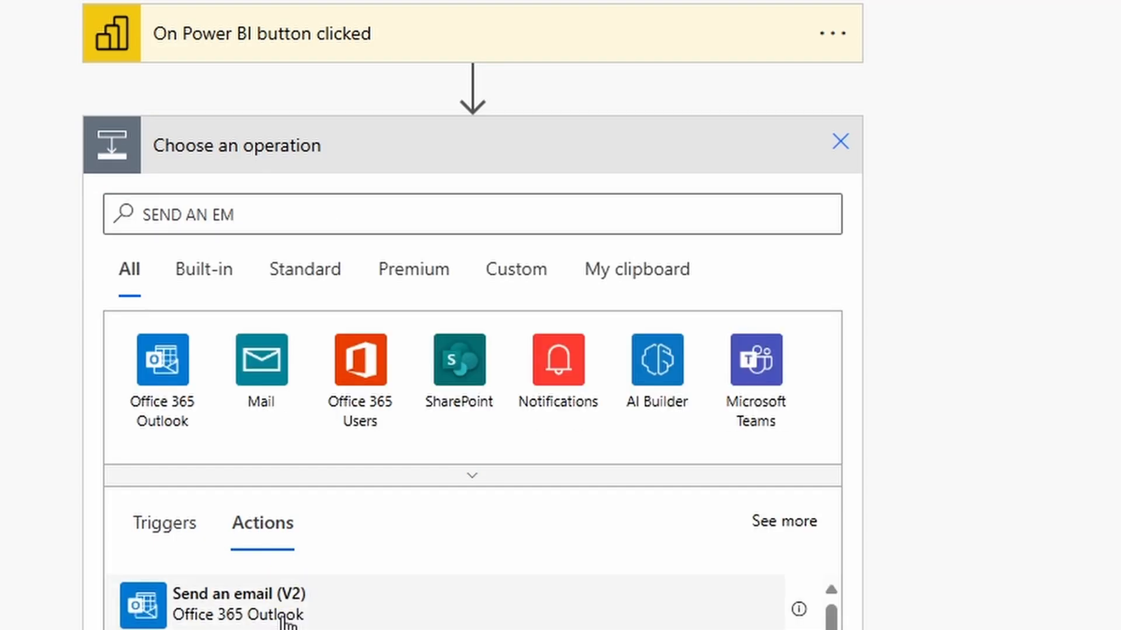
click(286, 619)
- Address the Send an email (V2) action to the suggested recipient and set its subject to Invoice Data
click(369, 219)
text(ASIF)
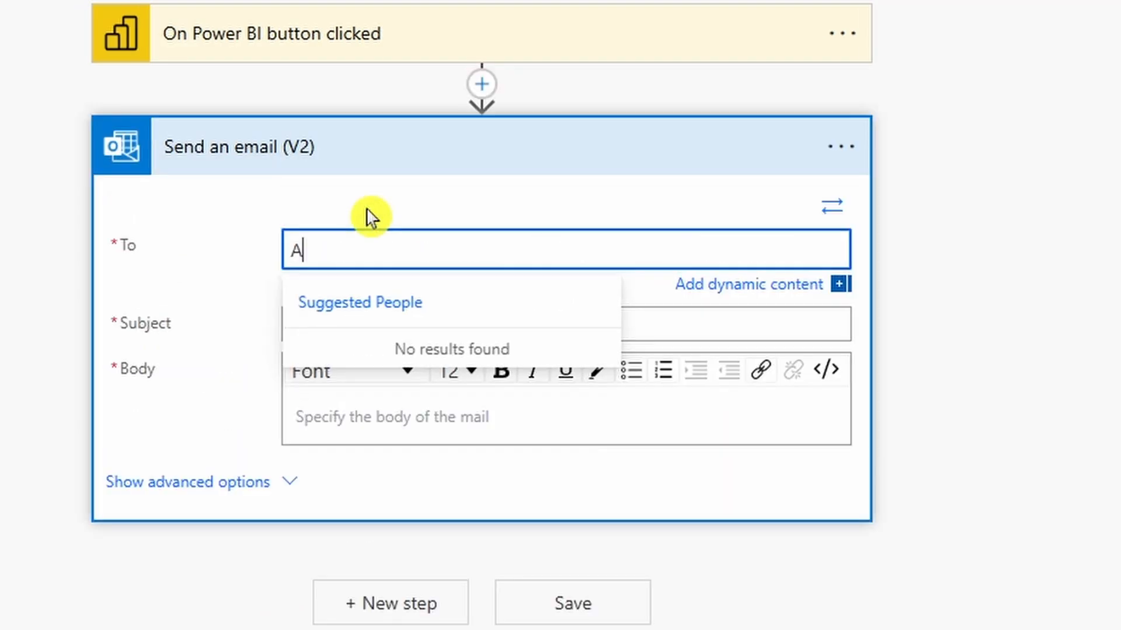
click(385, 335)
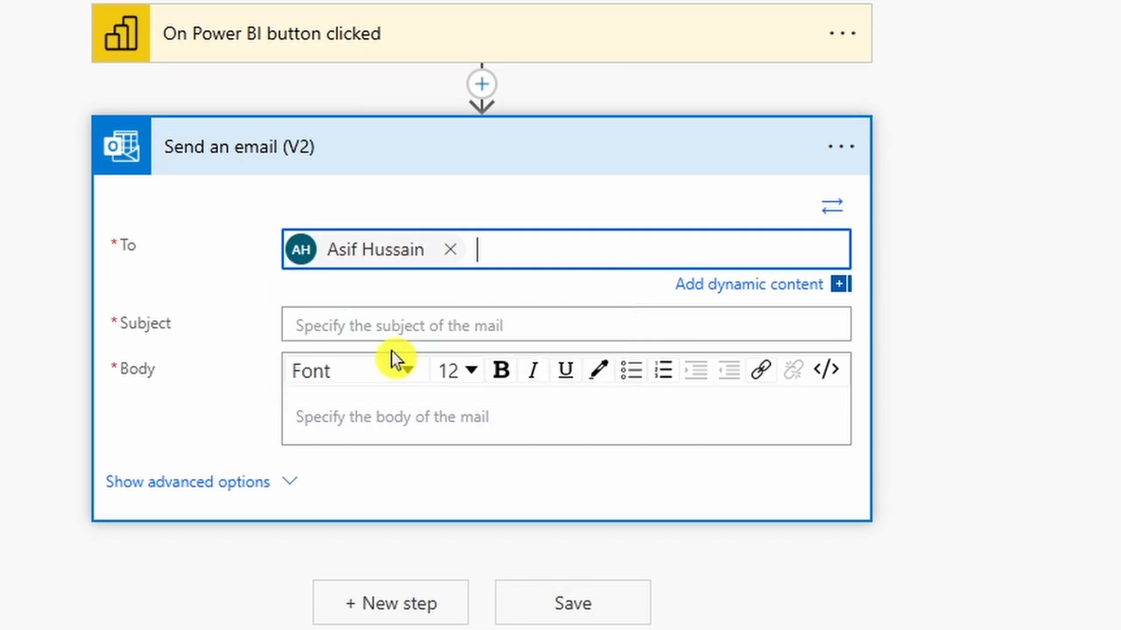
click(410, 323)
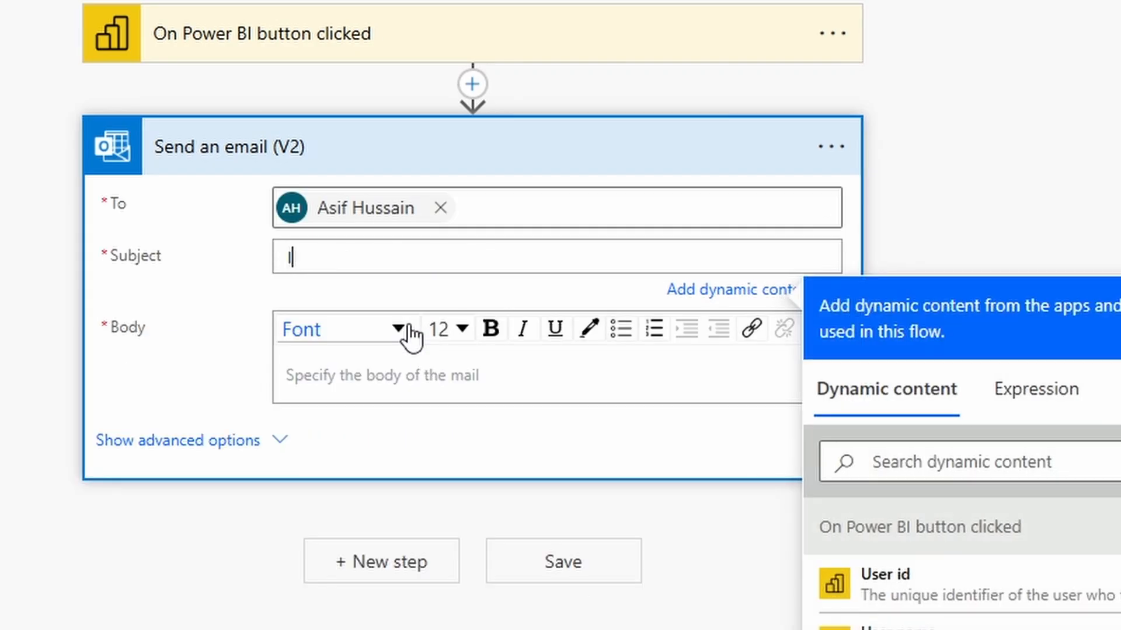
text(Invoice Data)
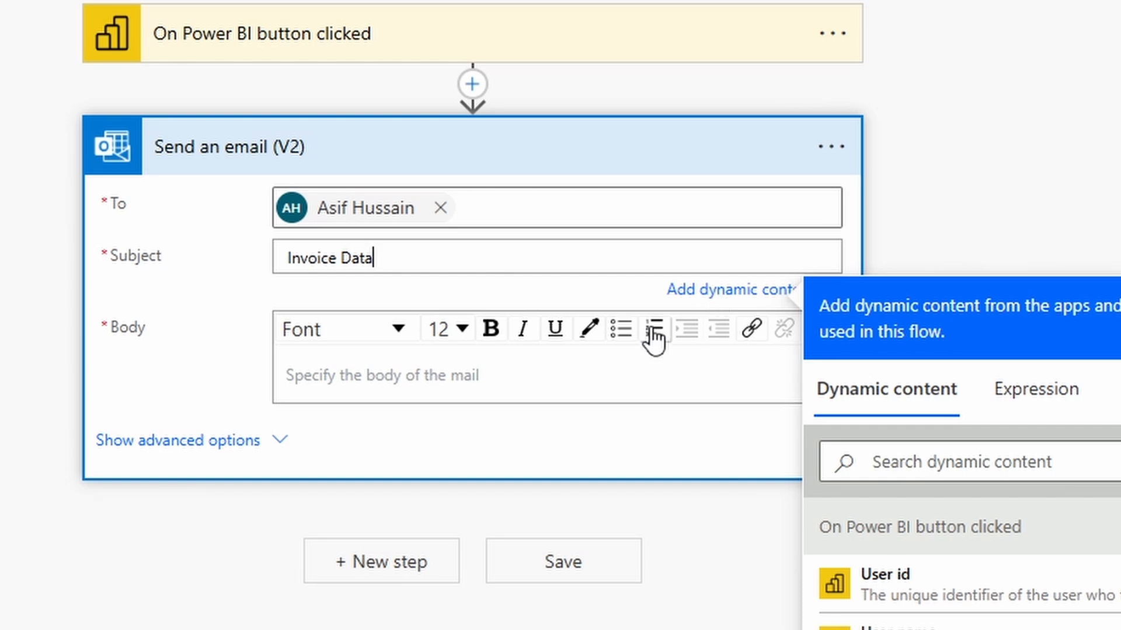
- Fill the email body with "Total Amount is 870" followed by the dynamic content Timestamp and User id
click(587, 373)
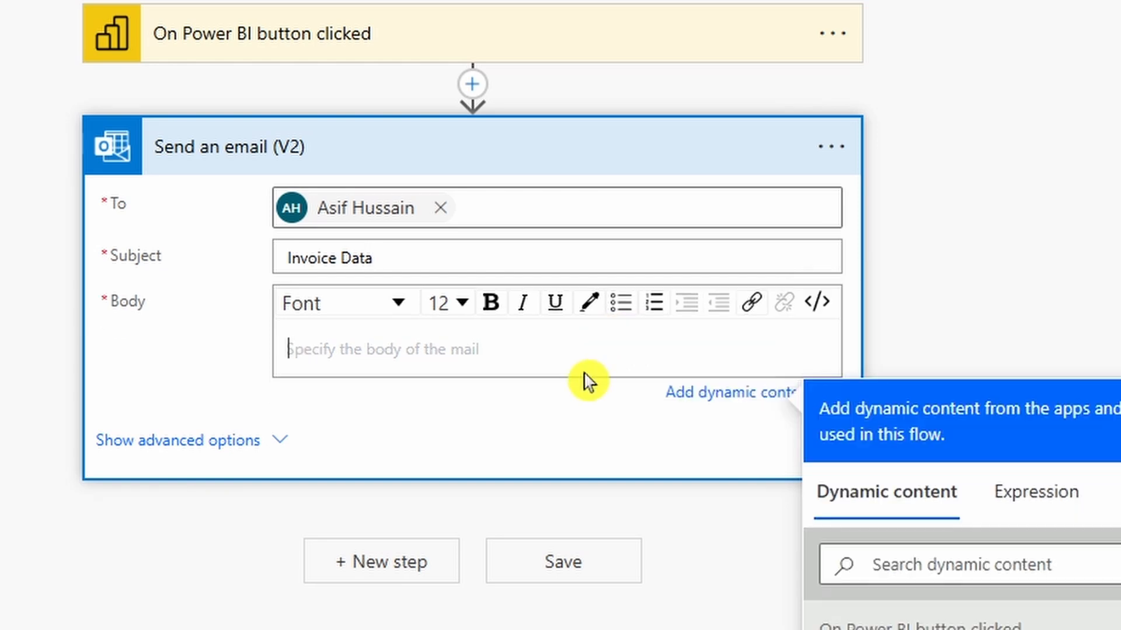
text(Total Amount is 870)
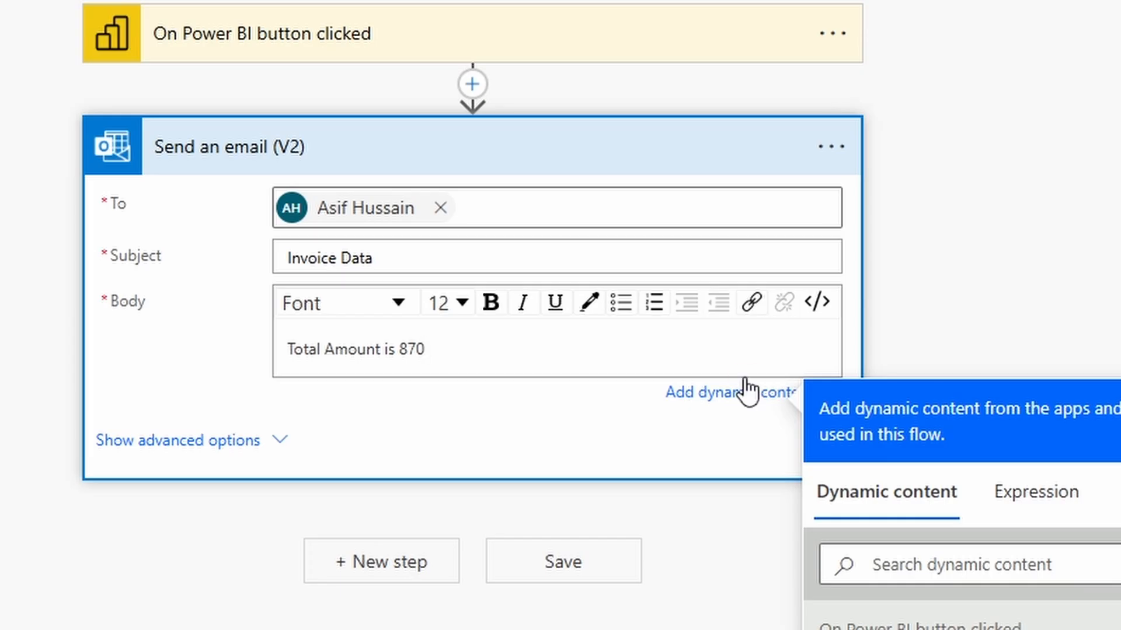
click(910, 629)
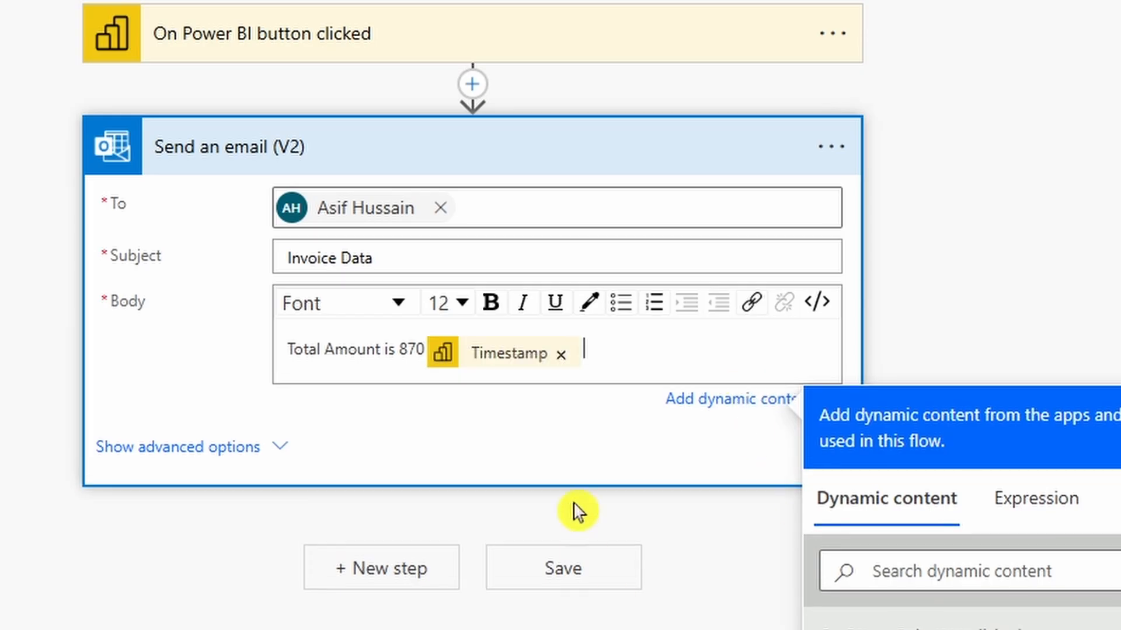
click(911, 629)
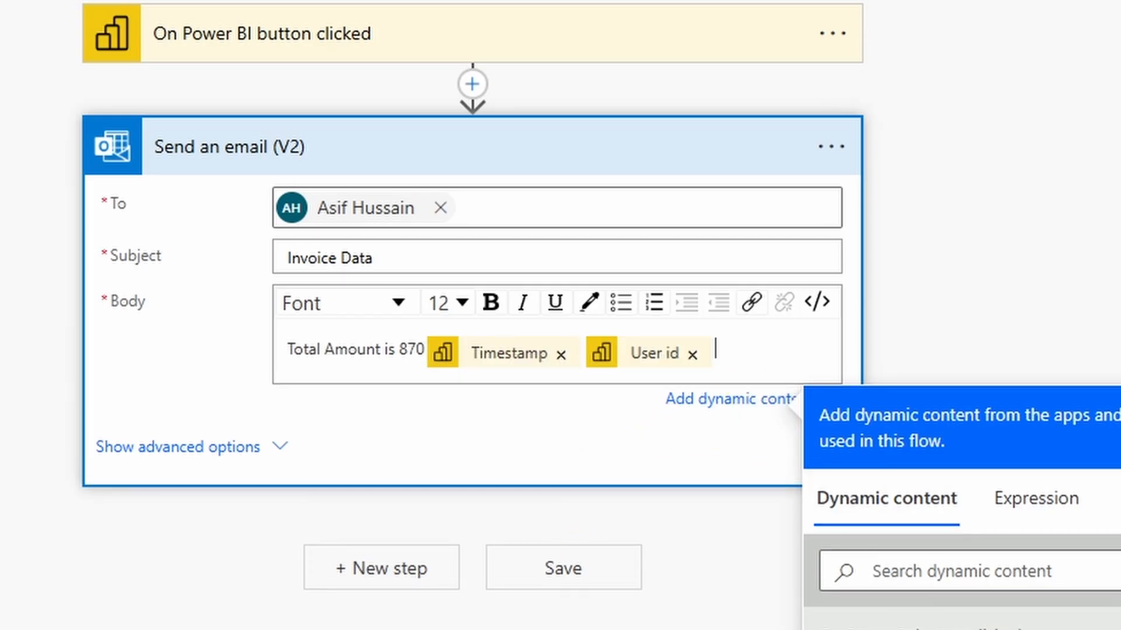
- Save the flow, apply it to the Power BI button and return to the flow's details page
click(562, 568)
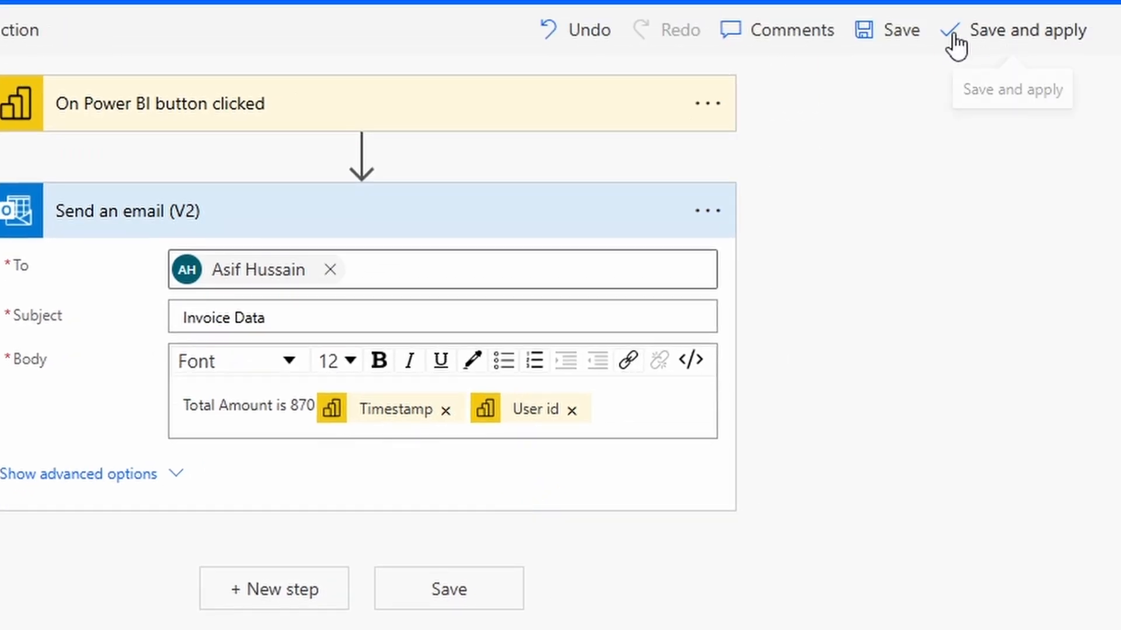
click(983, 38)
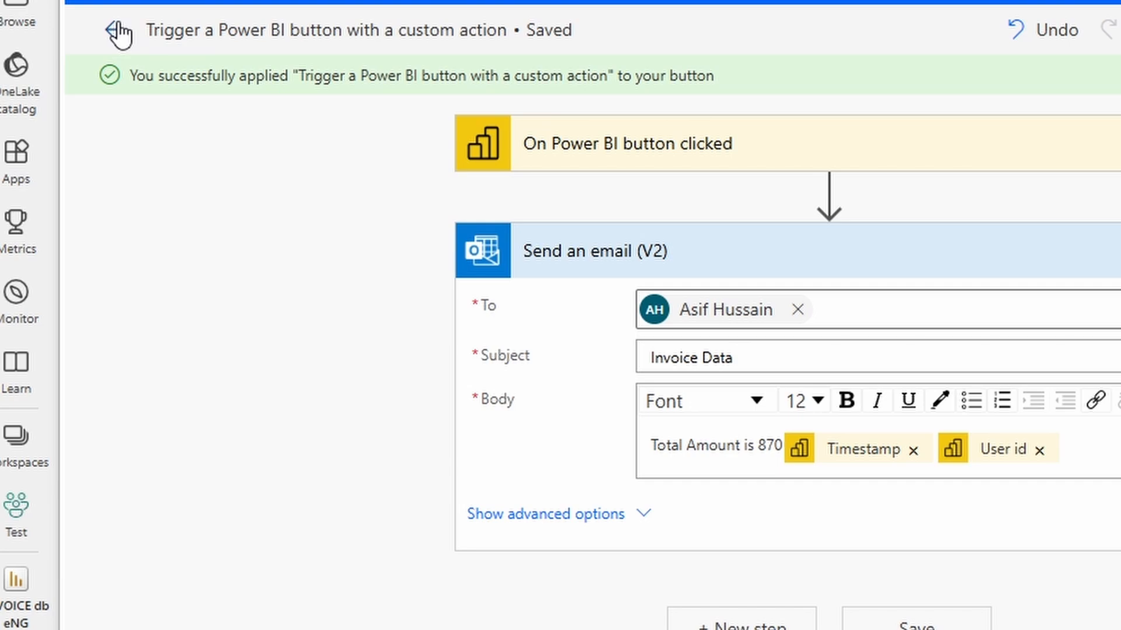
click(119, 32)
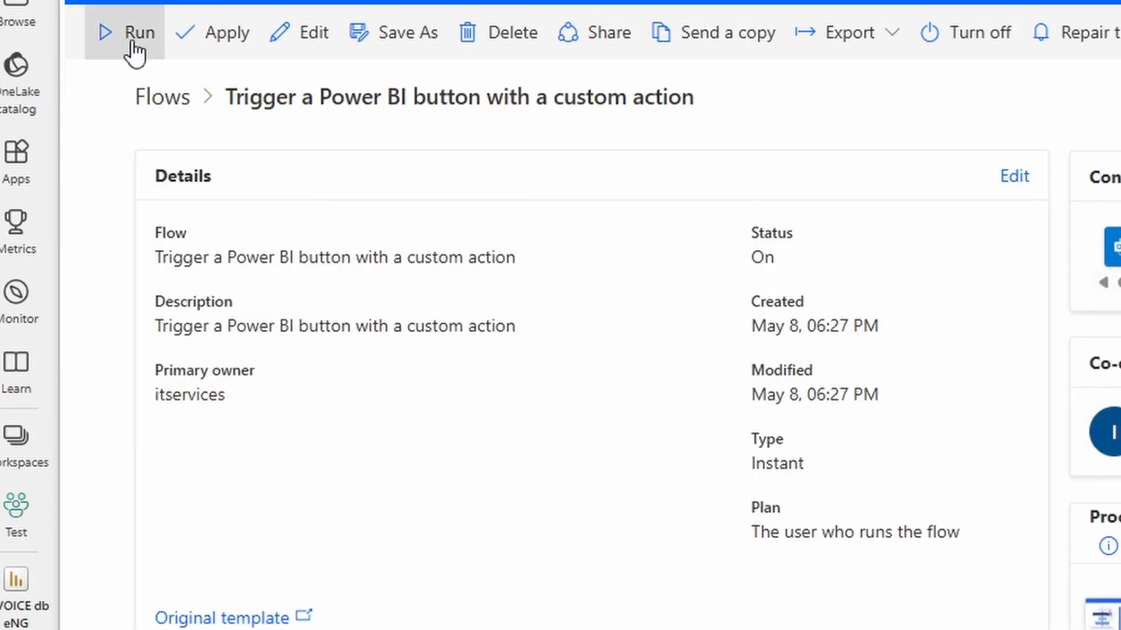
- Run the Trigger a Power BI button with a custom action flow and check the received Invoice Data email's body in Outlook
click(133, 46)
click(505, 588)
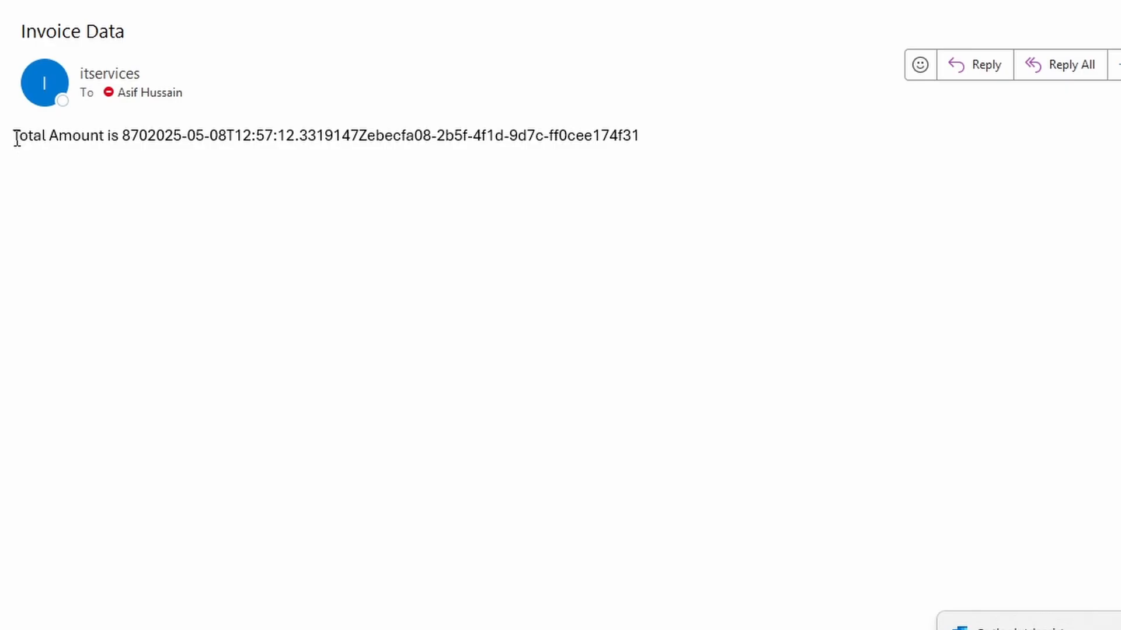
drag(14, 140, 140, 140)
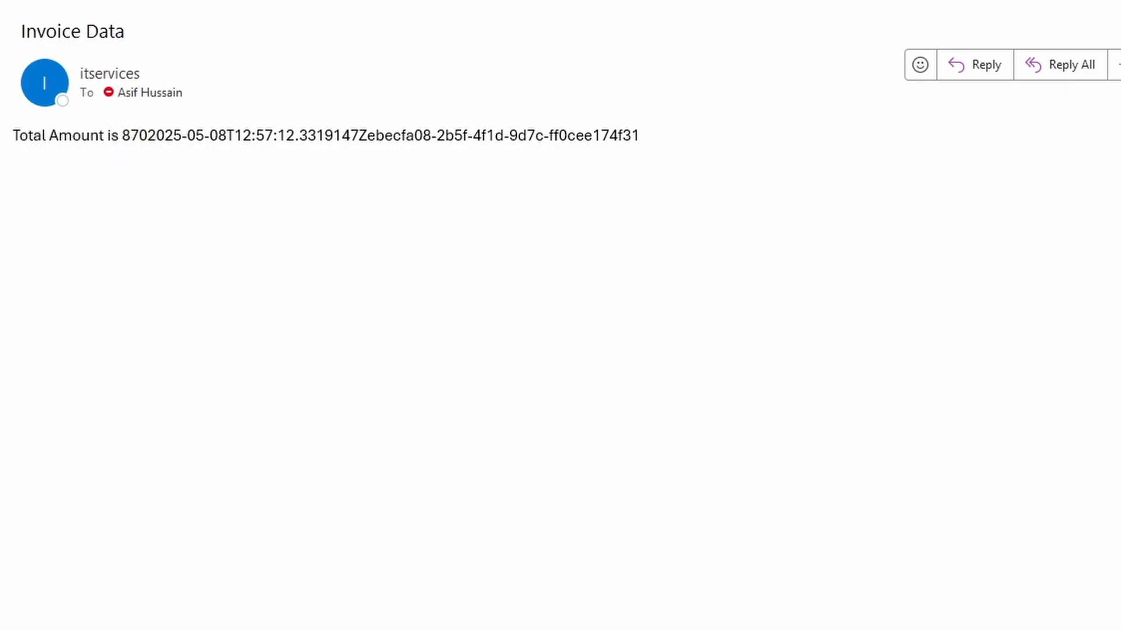